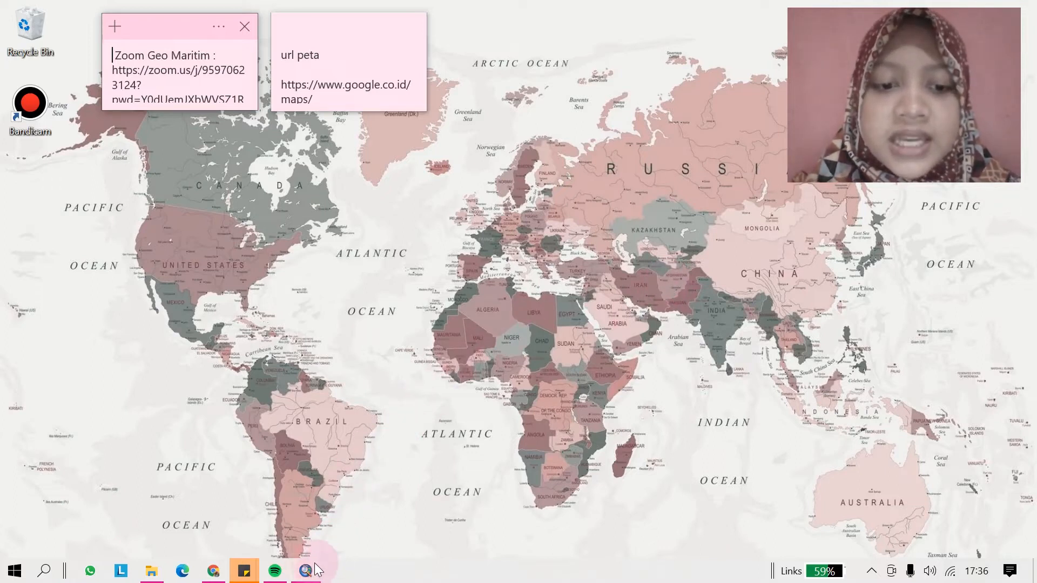
# Close the untitled ArcMap session that is already running
pyautogui.moveTo(313, 568)
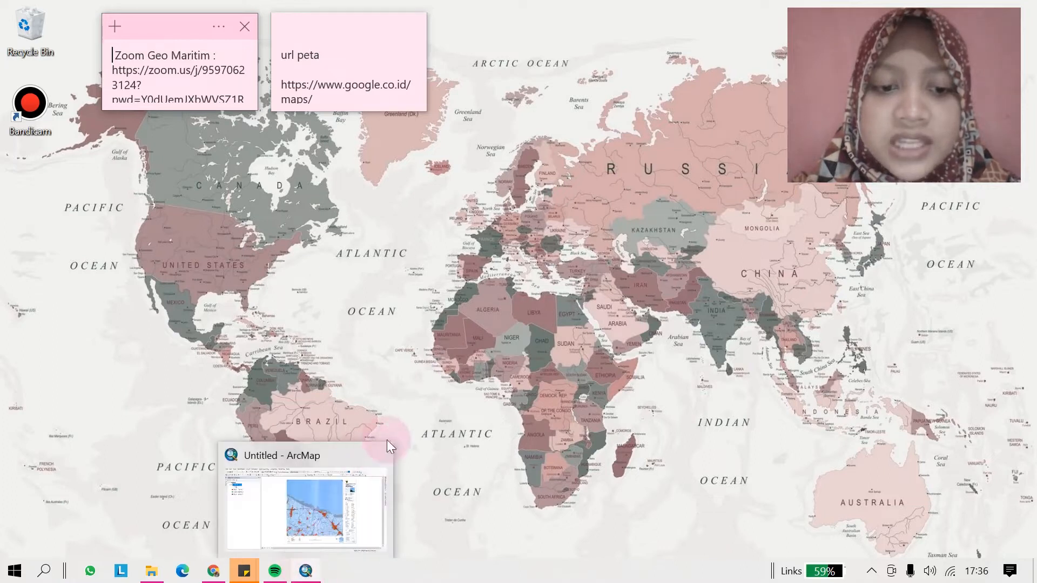
pyautogui.click(381, 455)
pyautogui.click(536, 319)
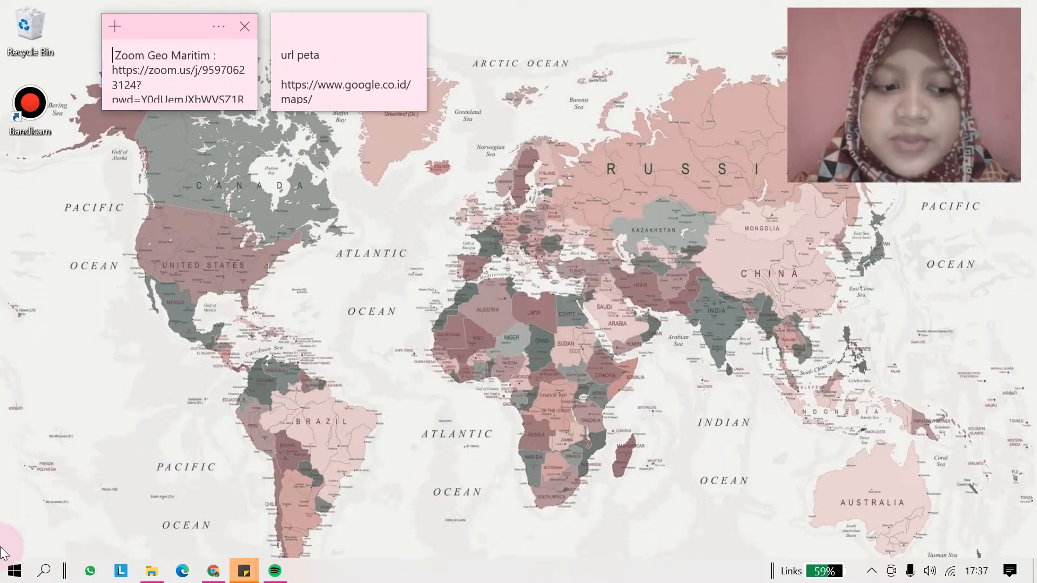
# Launch ArcMap 10.4, dismiss the getting-started dialog to begin with a blank map, and maximize the window
pyautogui.click(14, 571)
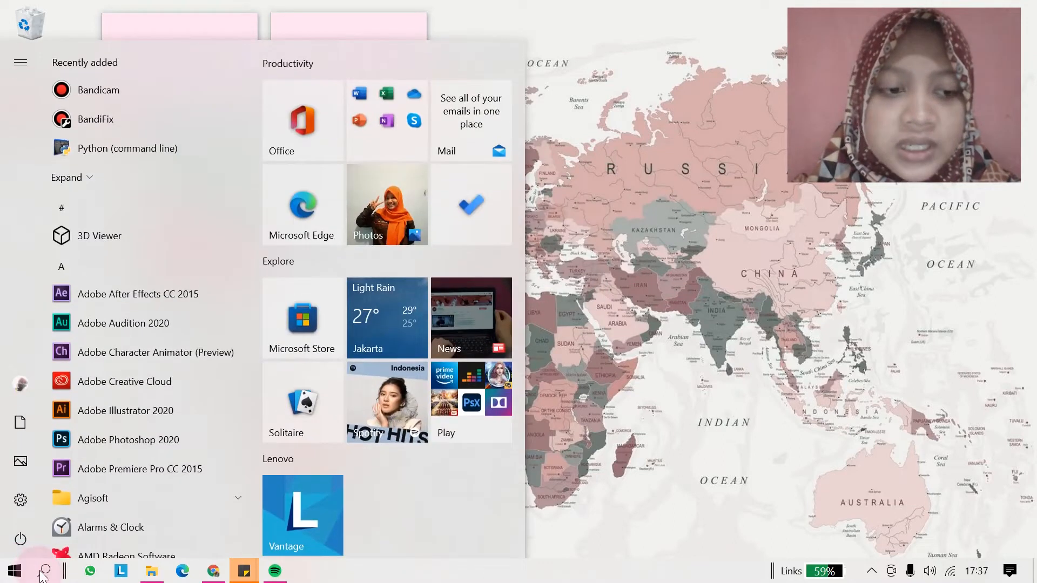
pyautogui.click(44, 570)
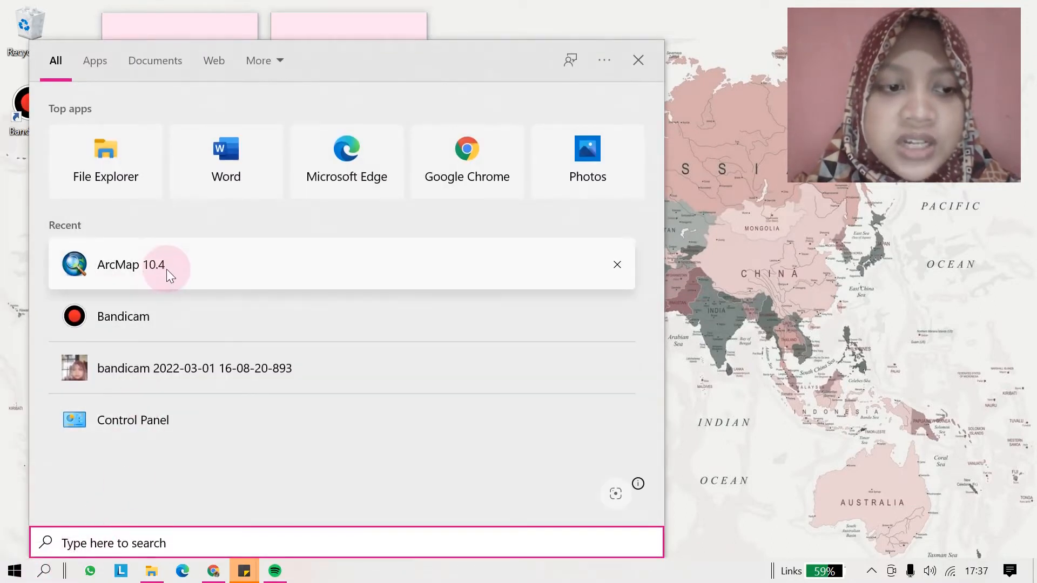
pyautogui.click(166, 268)
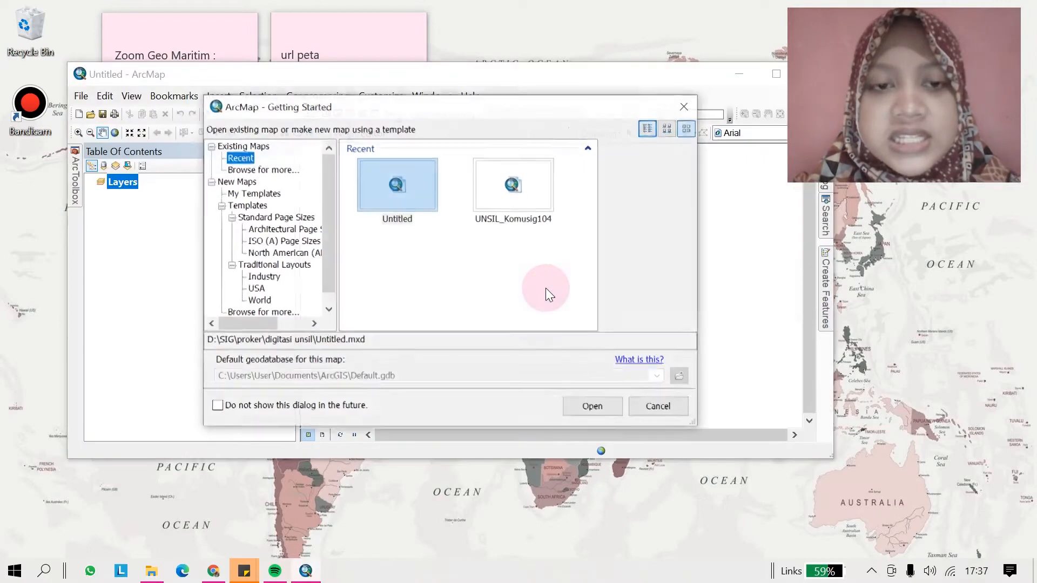
pyautogui.click(651, 409)
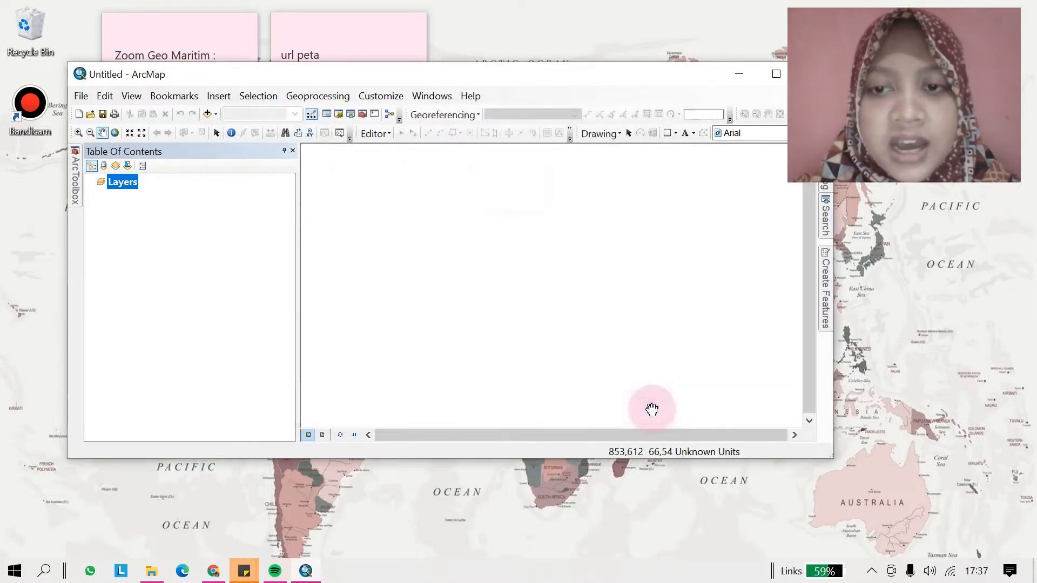
pyautogui.click(767, 75)
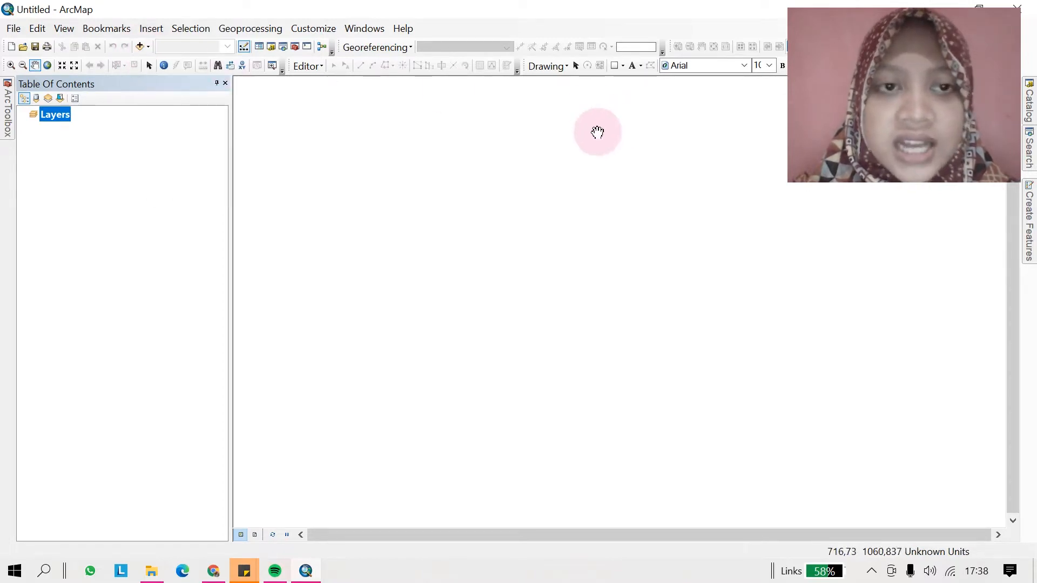
# Set the coordinate system of the Layers data frame to WGS 1984 from the favorites
pyautogui.rightClick(52, 119)
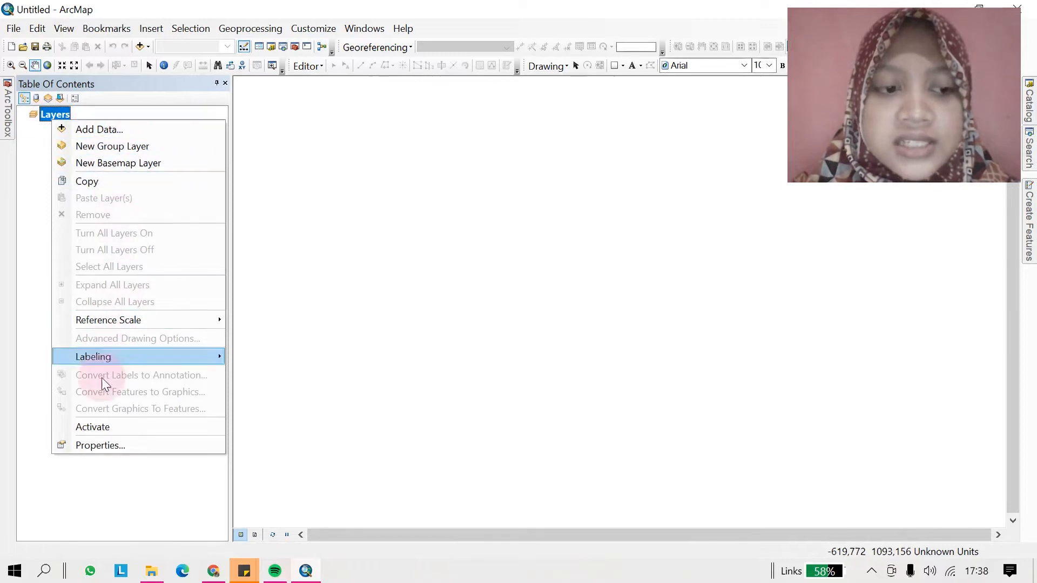
pyautogui.click(134, 445)
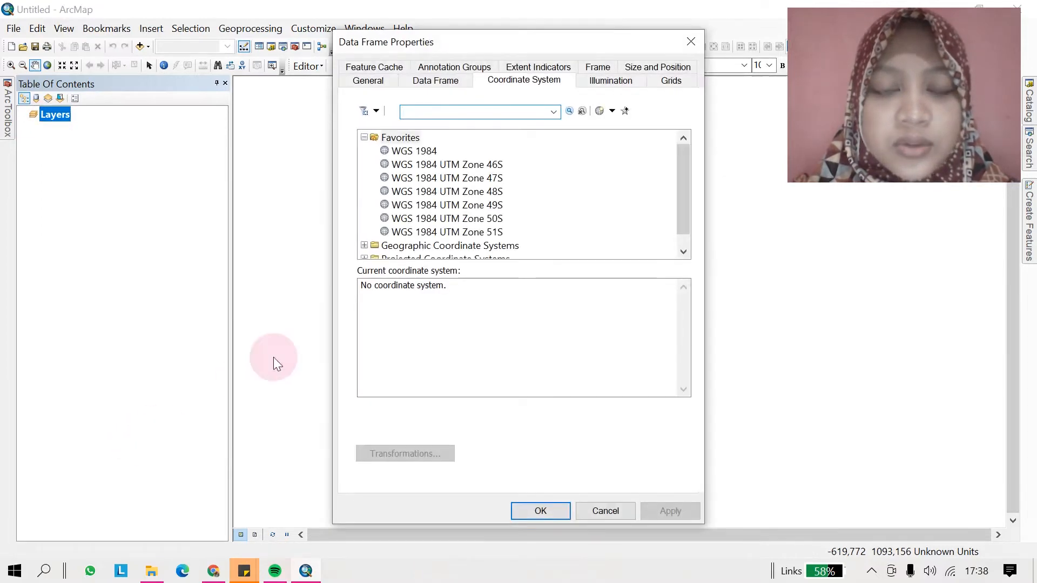
pyautogui.click(423, 155)
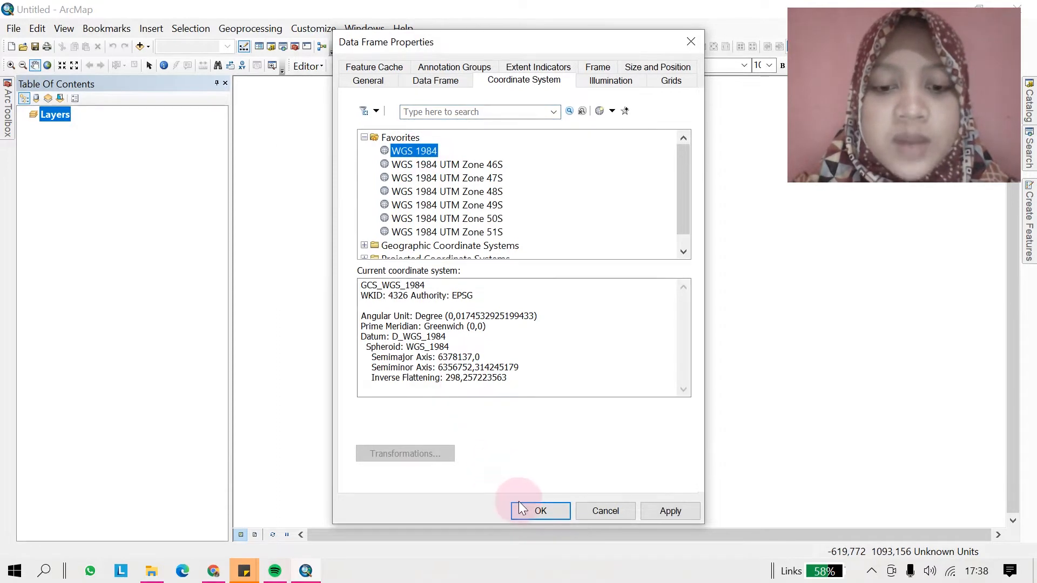
pyautogui.click(538, 513)
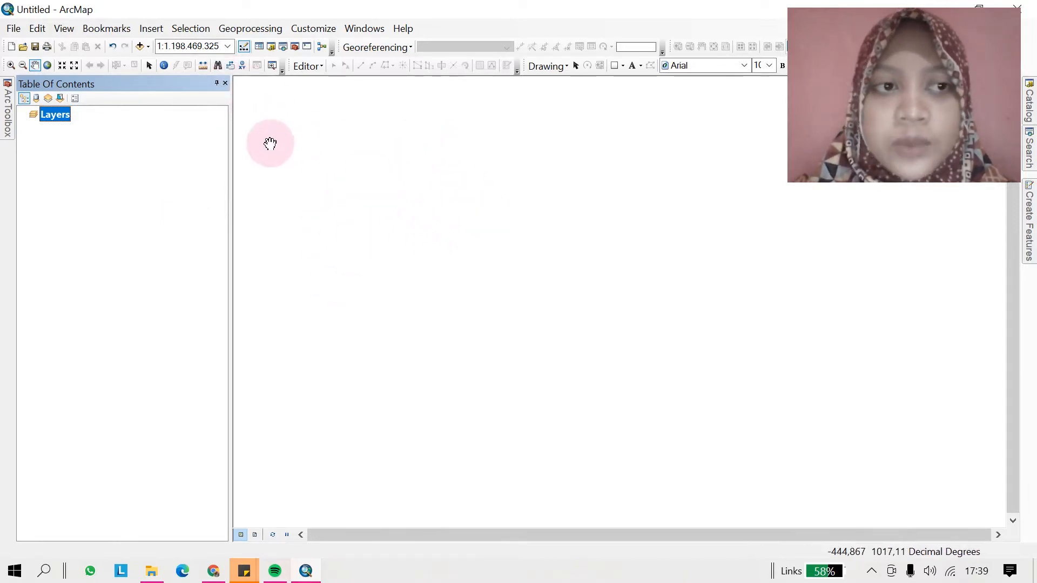
# Browse to the DAERAH-DAERAH folder inside D:\SIG as the location for adding data
pyautogui.click(139, 47)
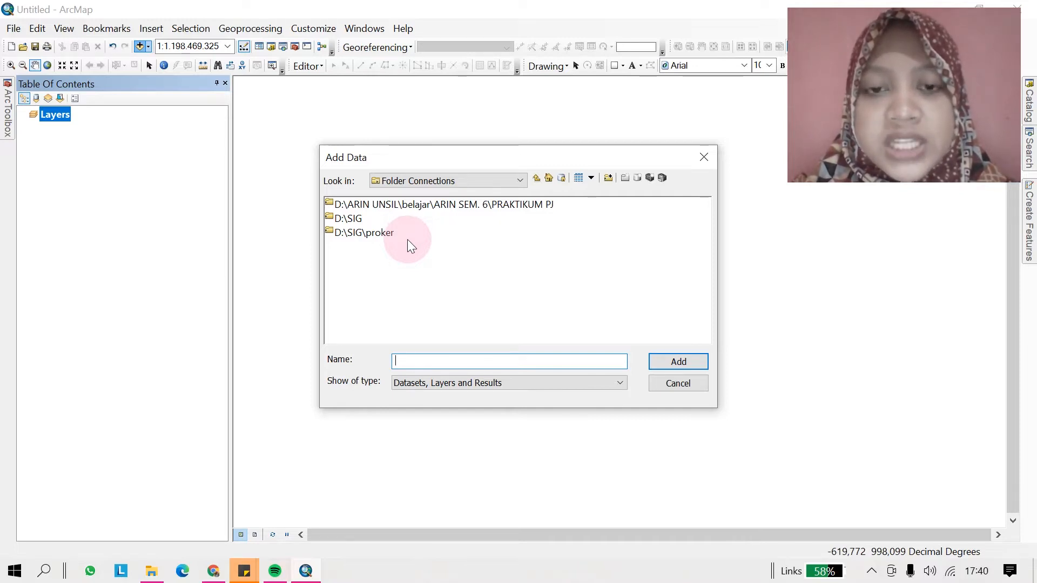
pyautogui.click(357, 218)
pyautogui.doubleClick(359, 220)
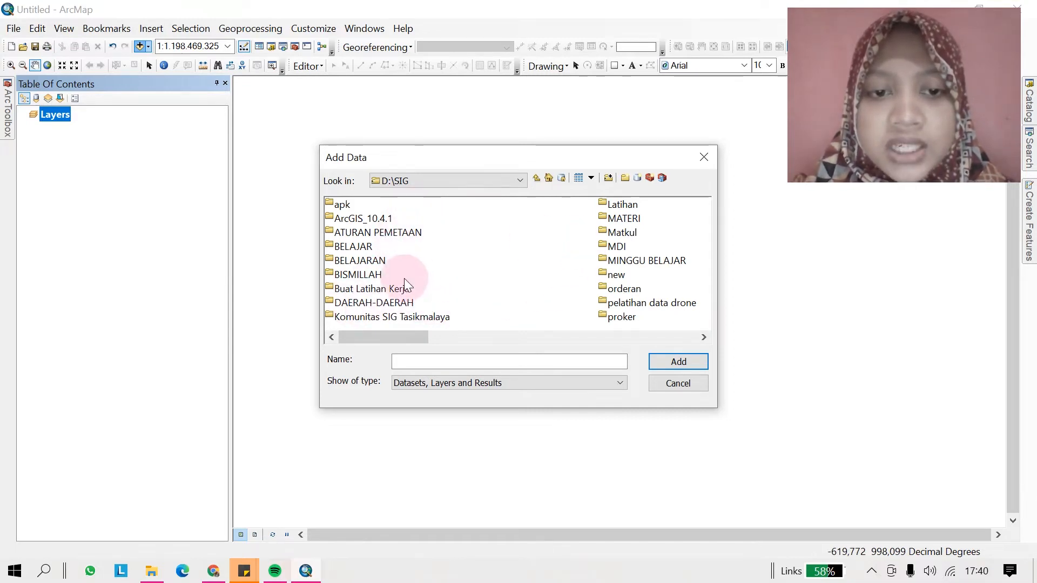
pyautogui.click(606, 180)
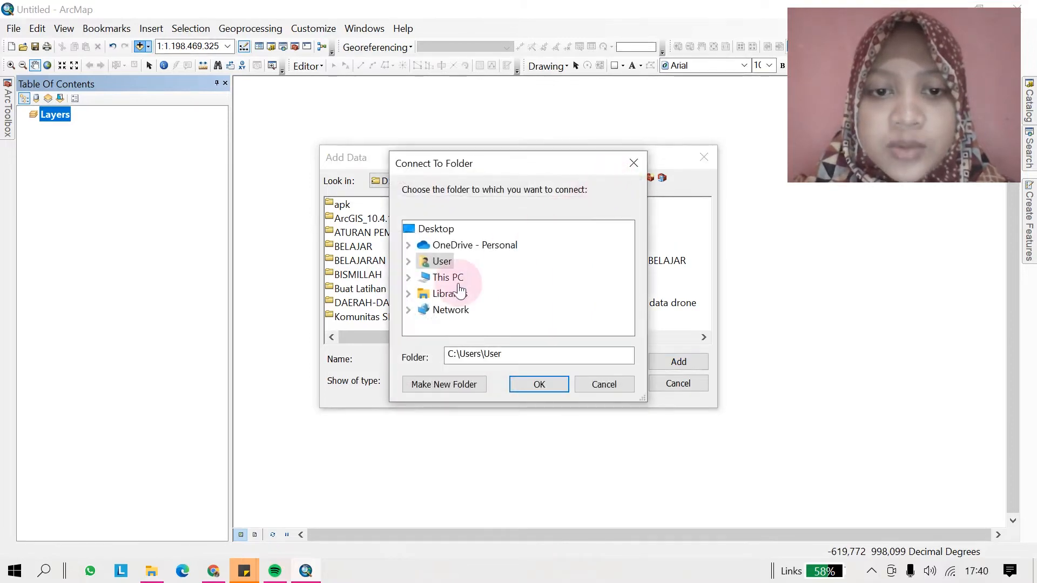
pyautogui.click(633, 164)
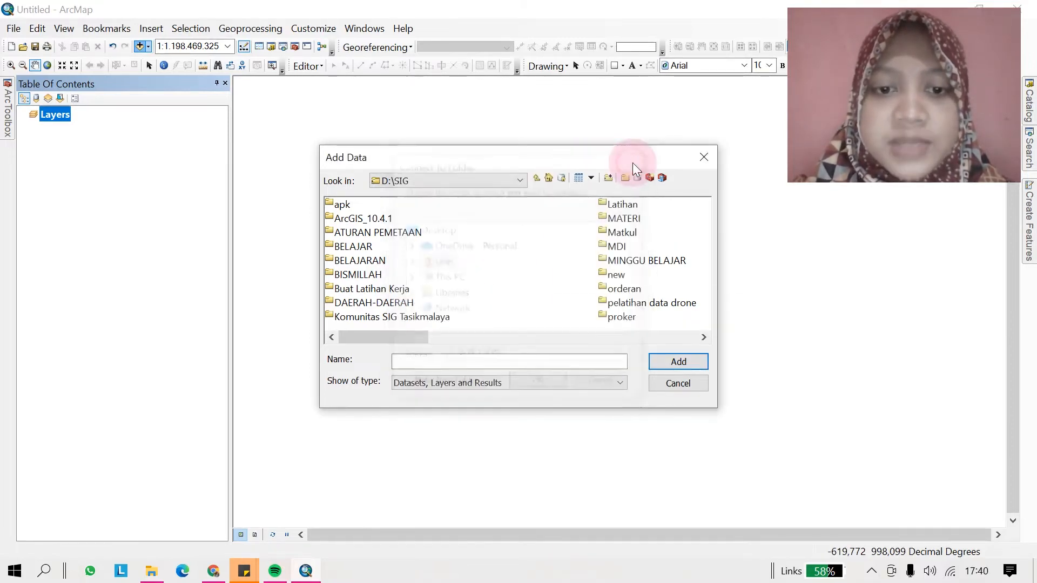
pyautogui.click(392, 303)
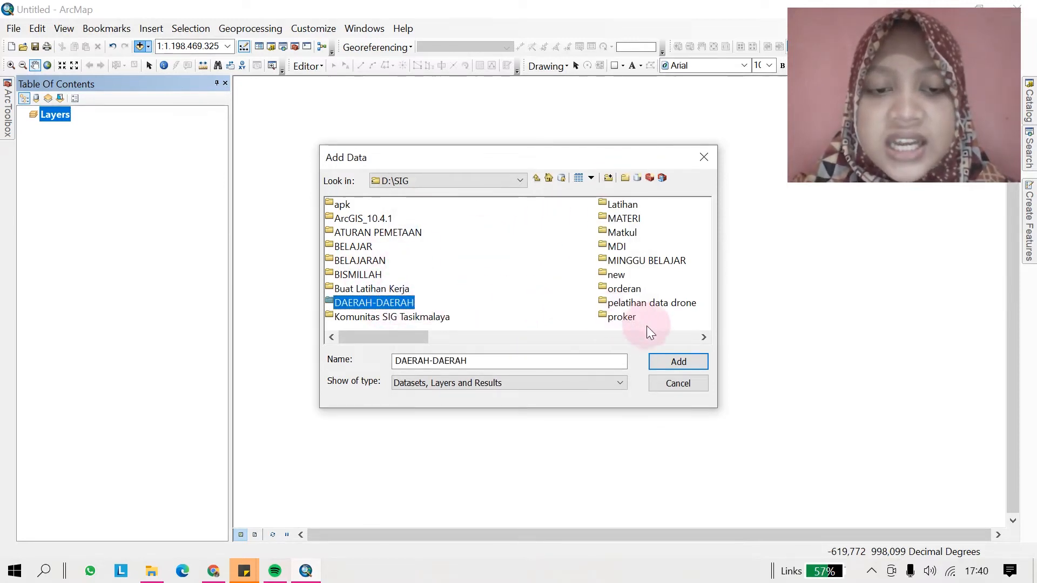
pyautogui.click(678, 360)
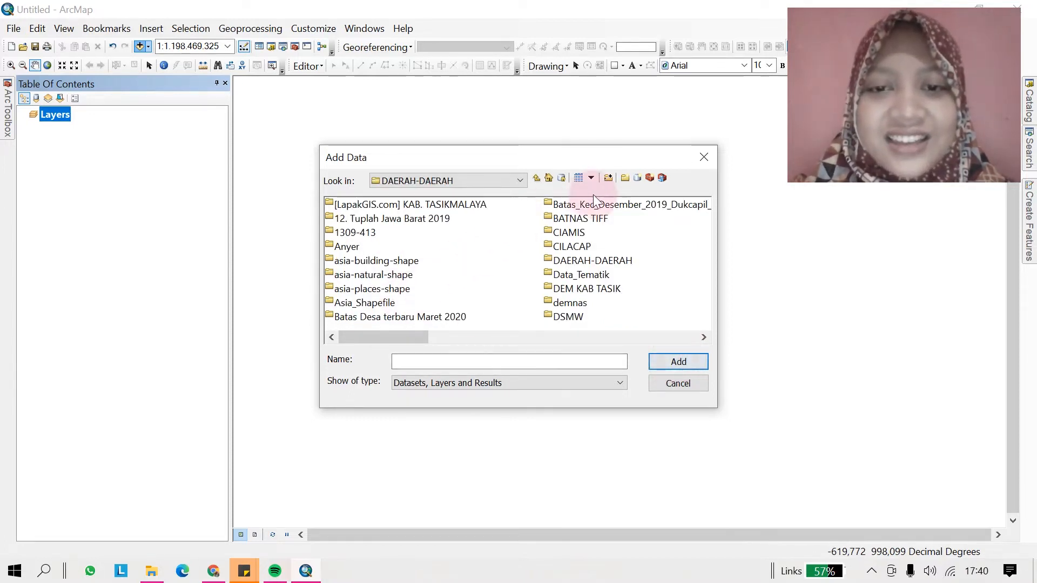
pyautogui.click(703, 158)
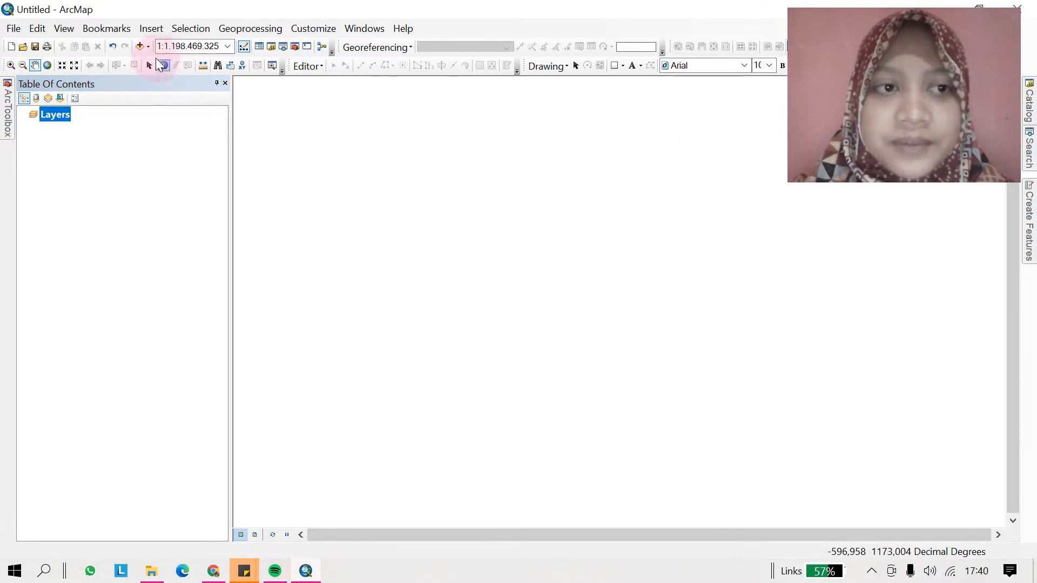
# Add the scanned map 1309-413.jpg from the 1309-413 folder inside DAERAH-DAERAH to the map
pyautogui.click(139, 46)
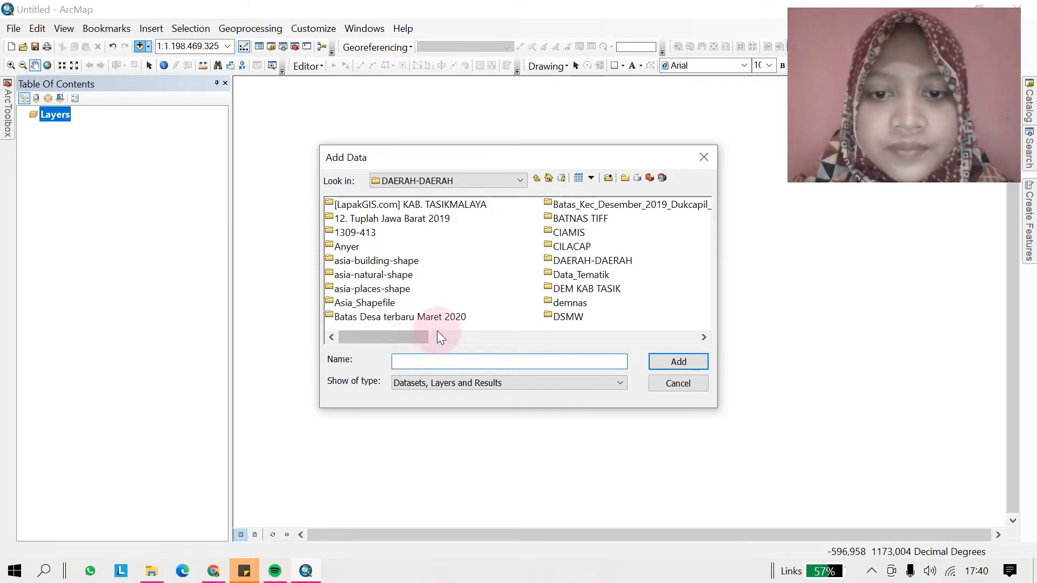
pyautogui.doubleClick(555, 261)
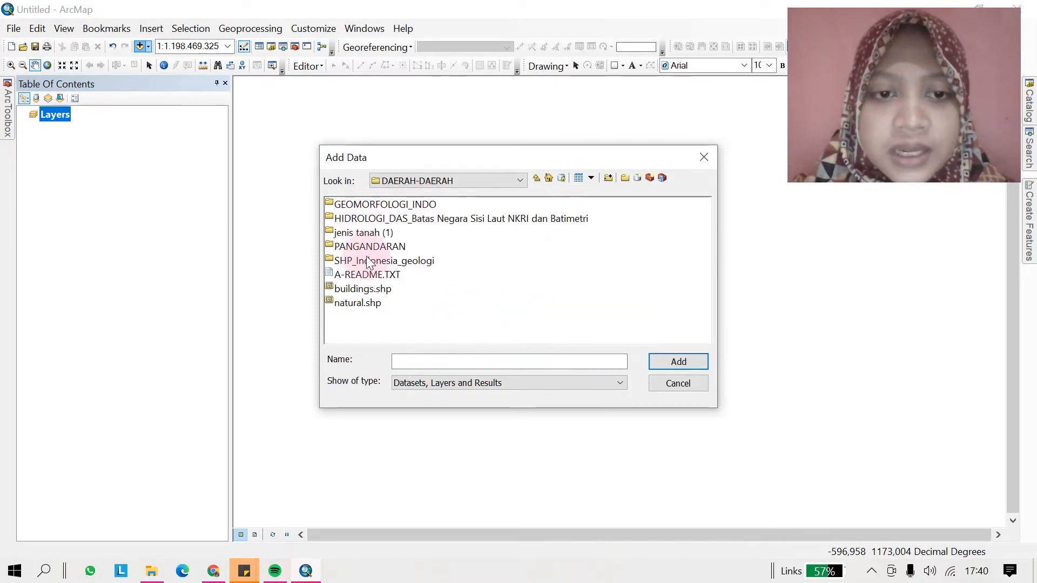
pyautogui.click(521, 182)
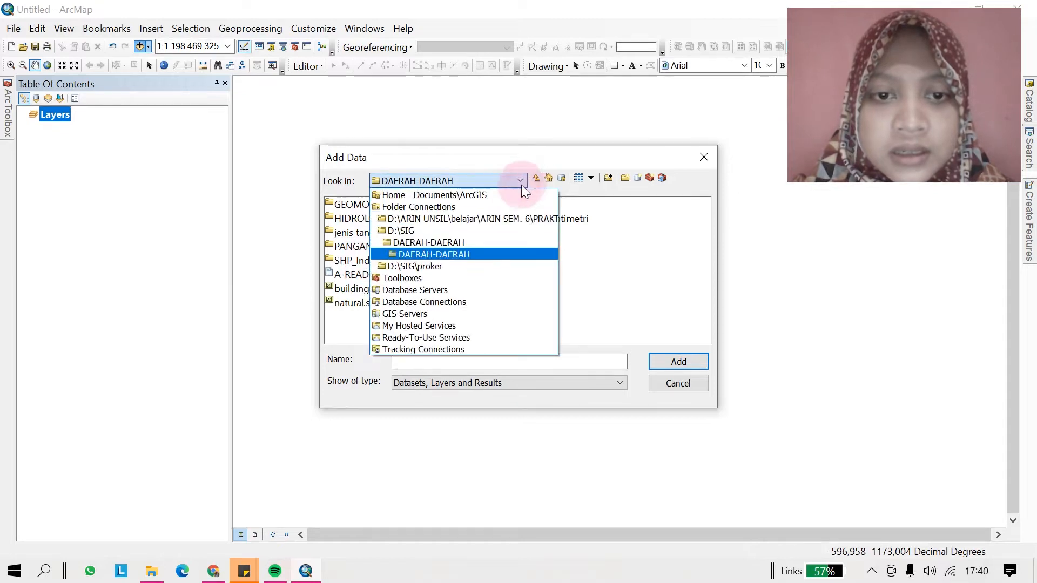
pyautogui.click(481, 241)
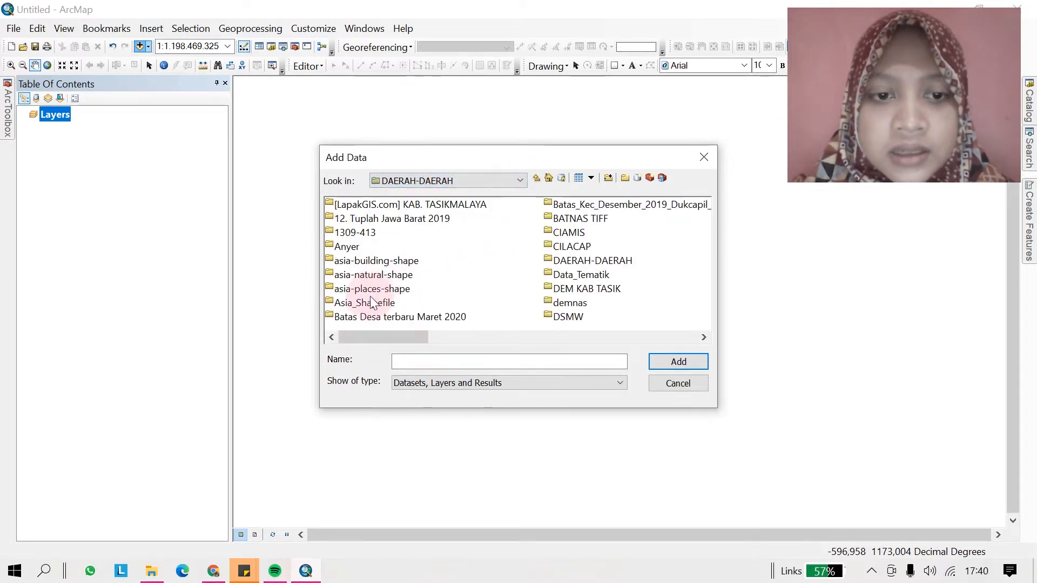
pyautogui.doubleClick(359, 233)
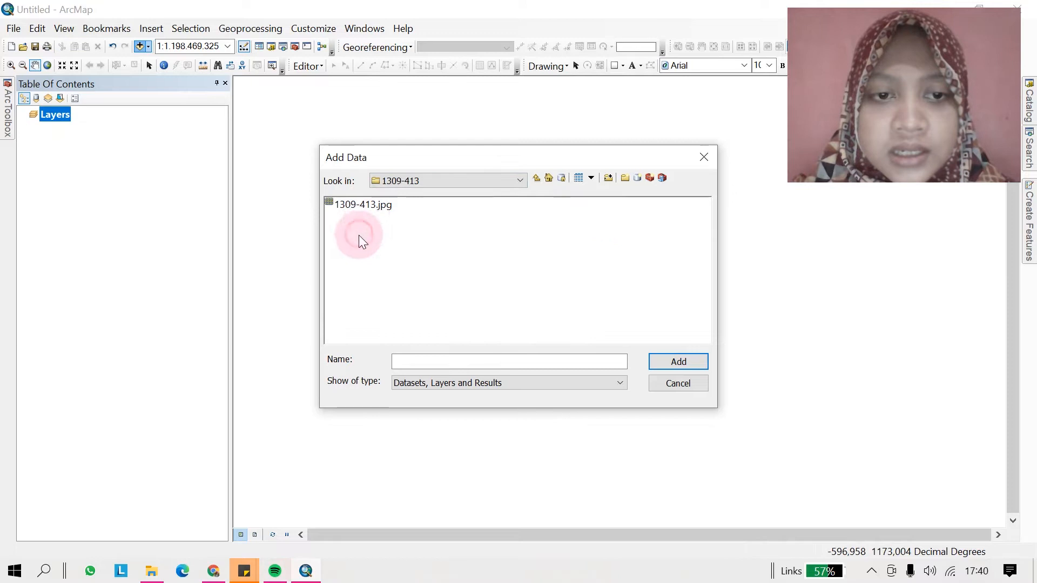
pyautogui.click(681, 361)
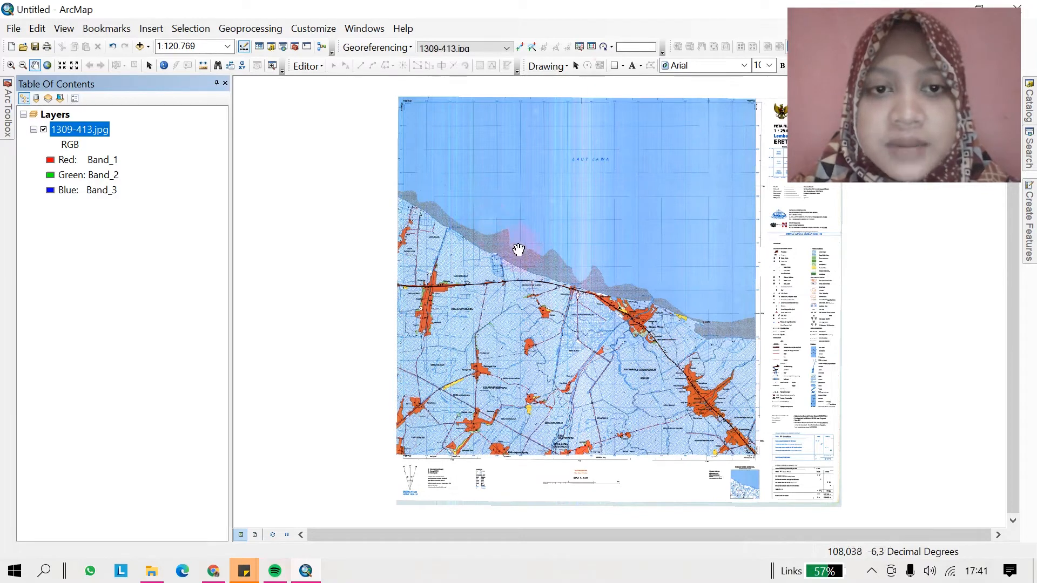
# Delete all existing control point links of 1309-413.jpg from the georeferencing link table and close the table
pyautogui.click(594, 48)
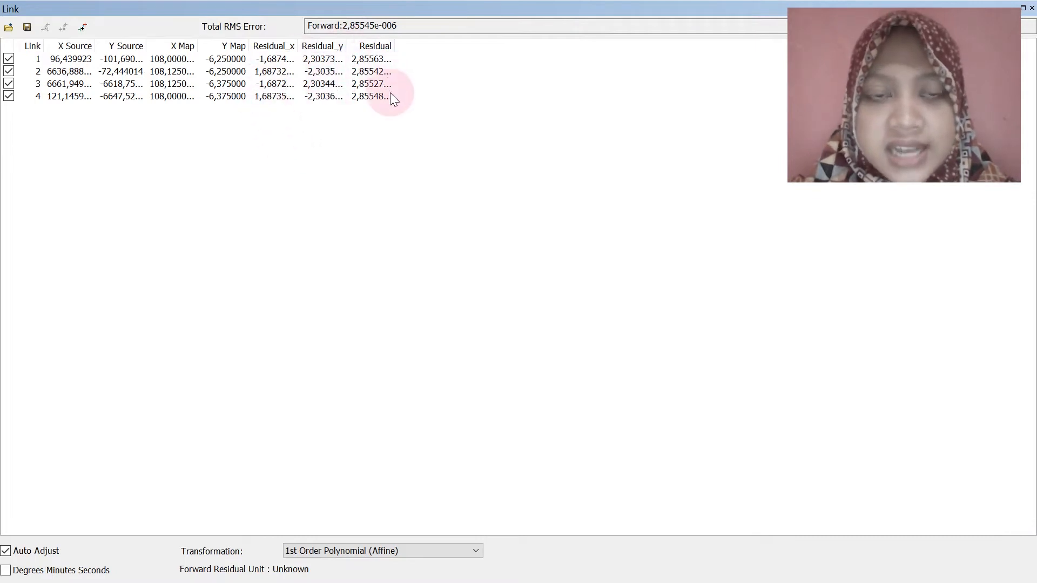
pyautogui.click(113, 60)
pyautogui.press('Delete')
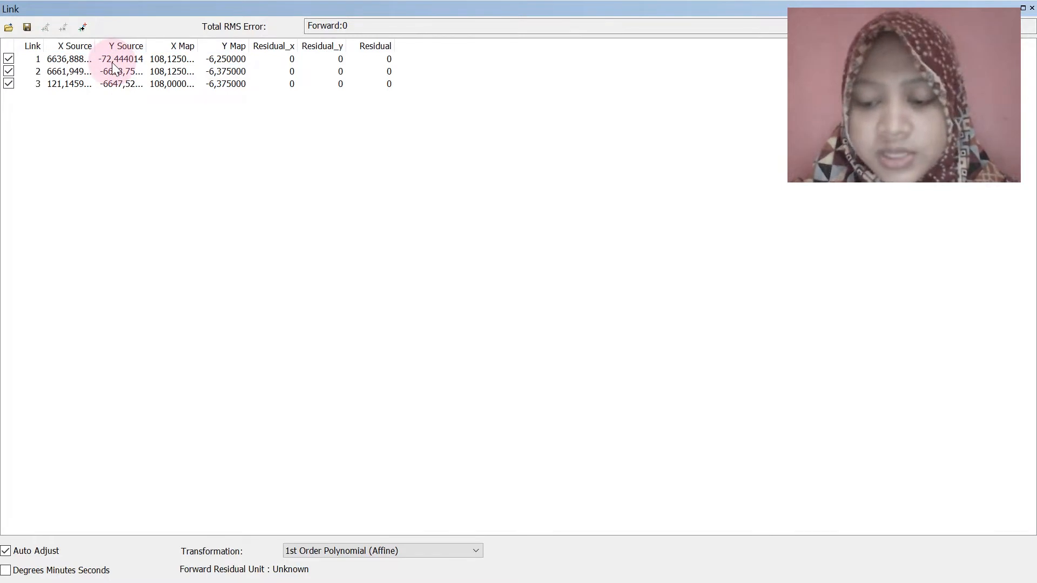
pyautogui.click(111, 61)
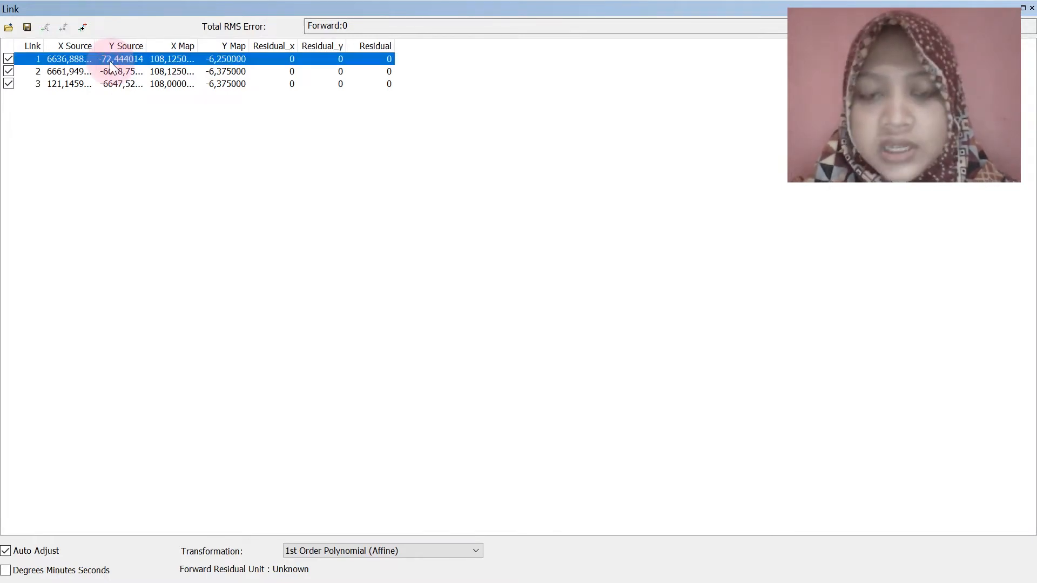
pyautogui.press('Delete')
pyautogui.click(111, 61)
pyautogui.press('Delete')
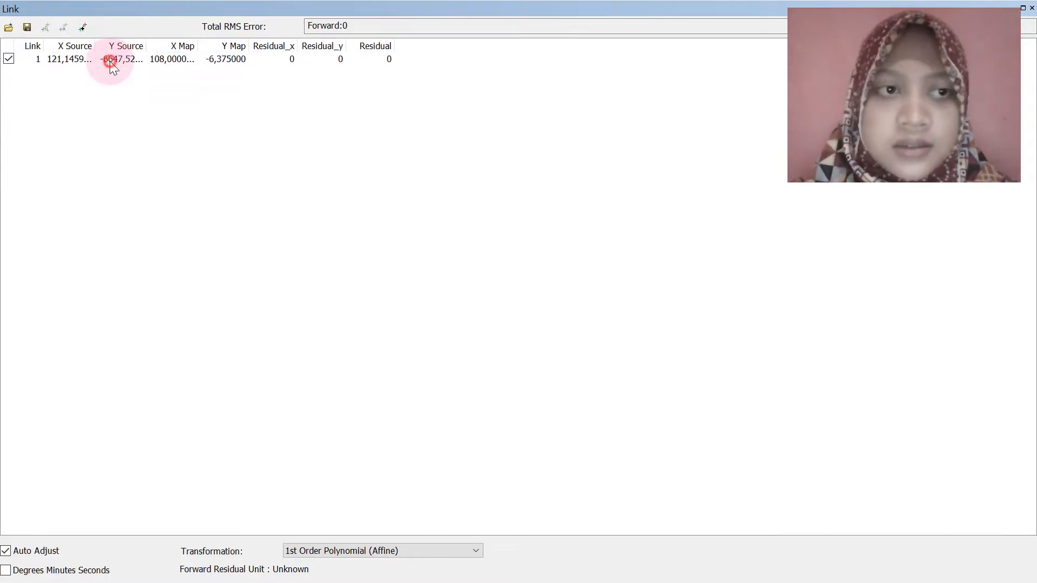
pyautogui.doubleClick(106, 60)
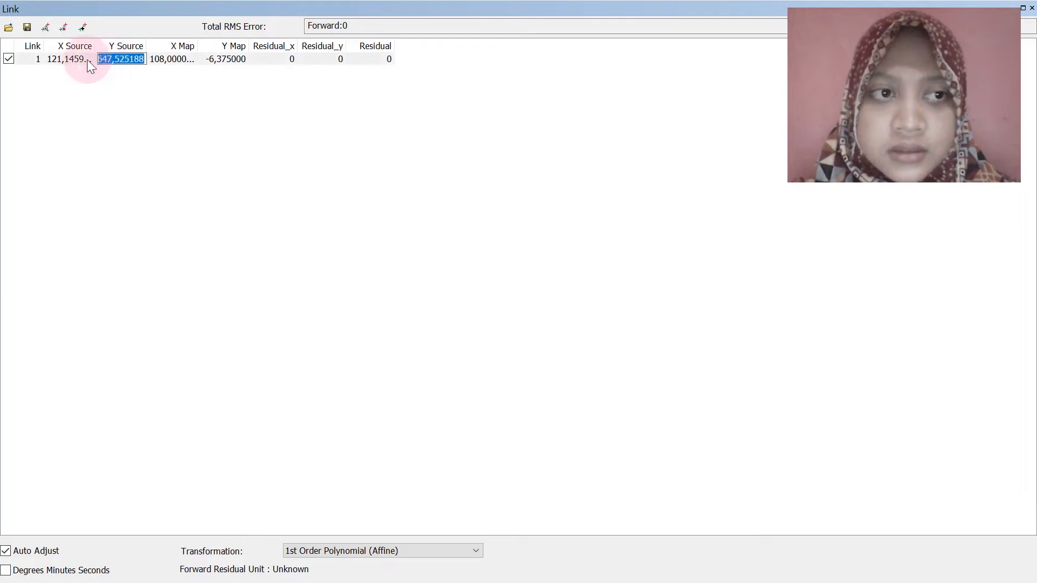
pyautogui.click(82, 60)
pyautogui.press('Delete')
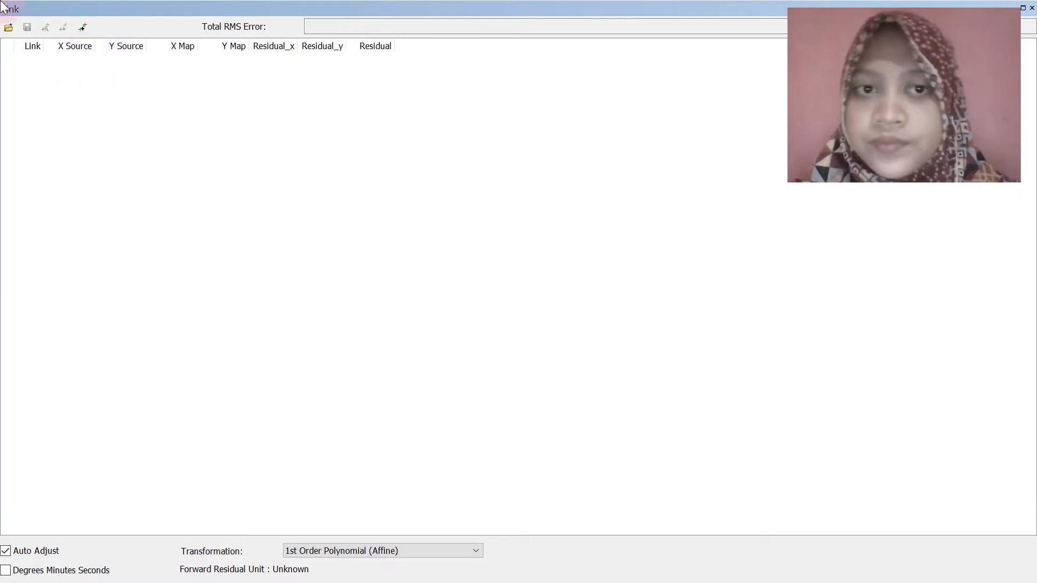
pyautogui.click(1031, 7)
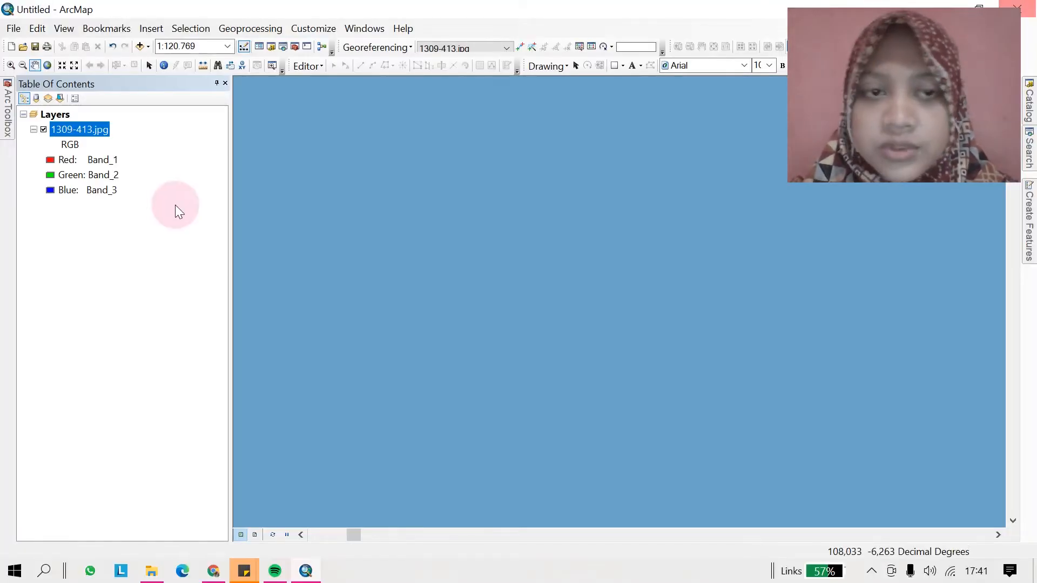
# Display the full extent of the 1309-413.jpg layer in the map view
pyautogui.rightClick(96, 130)
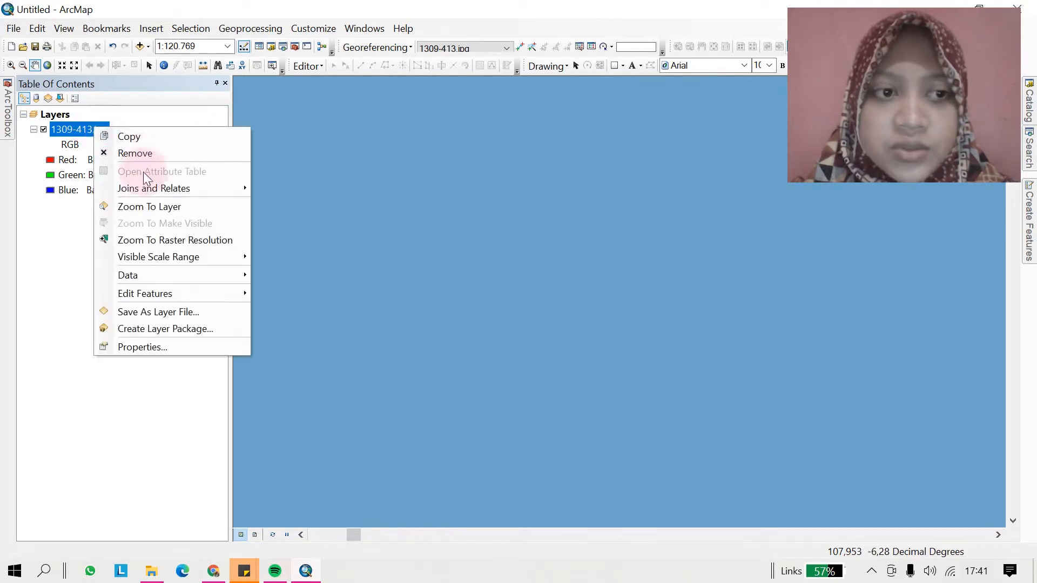
pyautogui.click(150, 207)
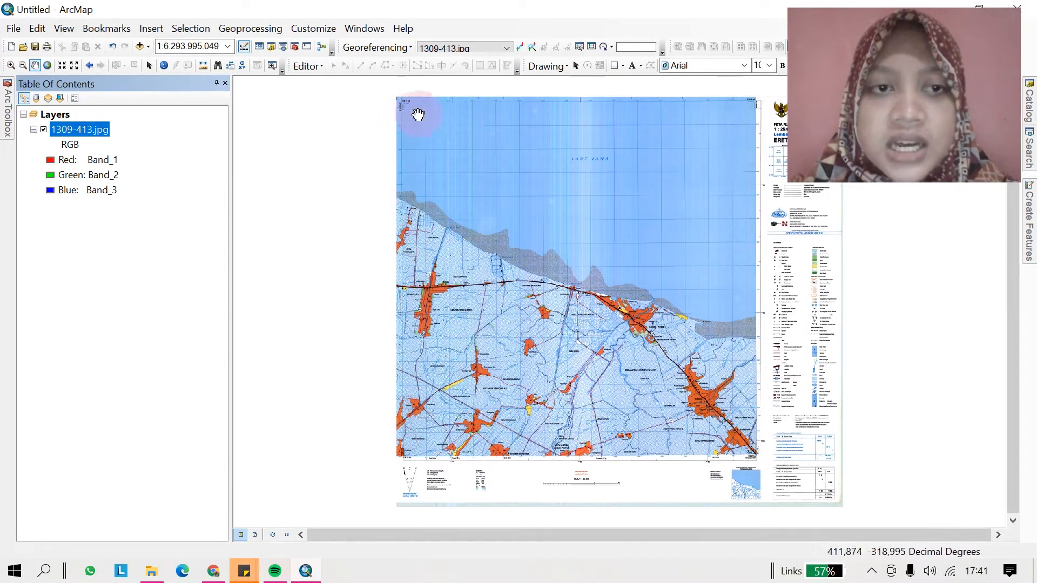
pyautogui.click(149, 65)
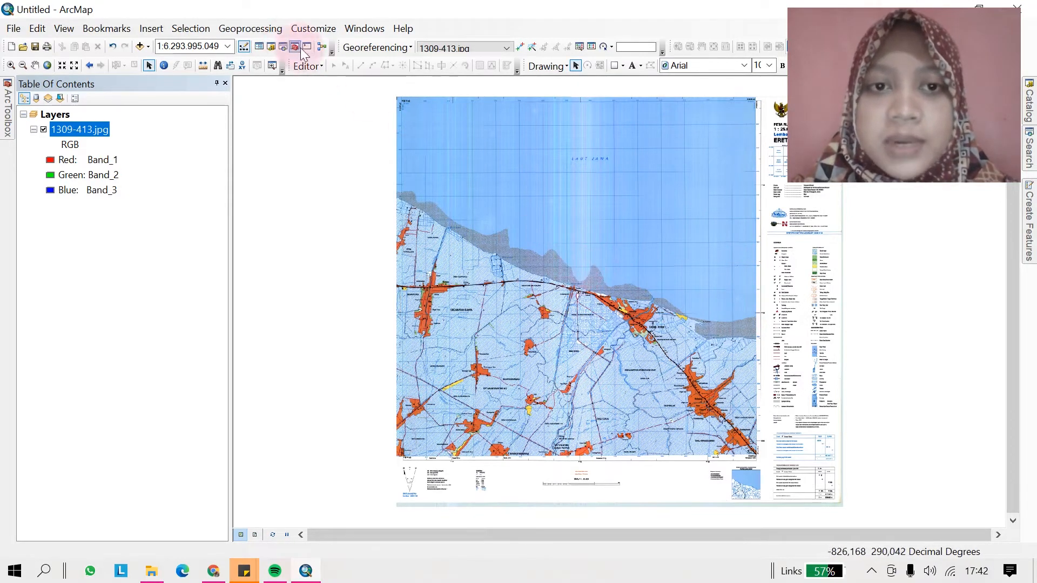
pyautogui.click(271, 66)
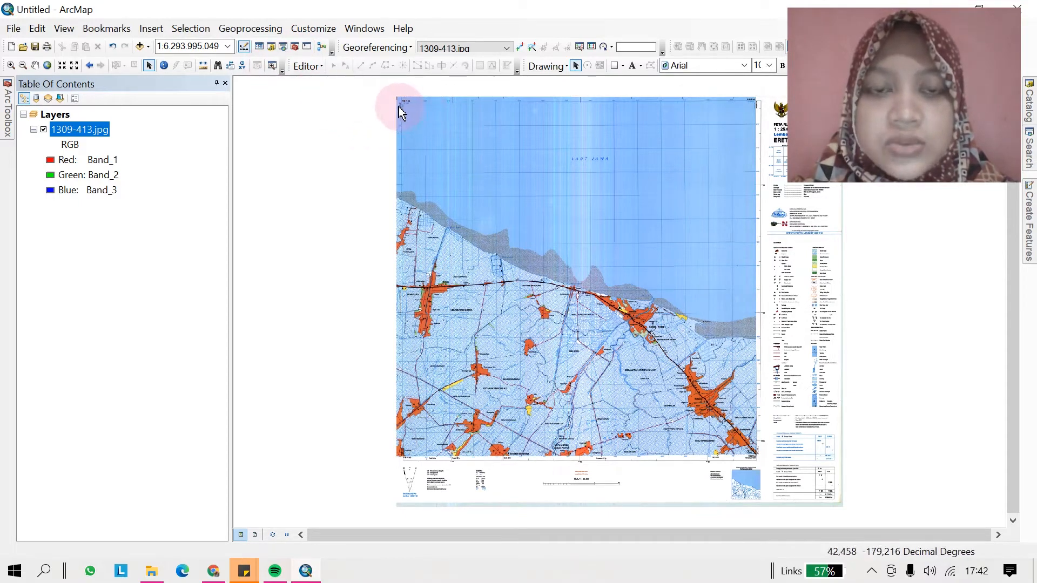
# Examine the latitude and longitude labels at the upper-left corner of the scanned map
pyautogui.scroll(-5, 406, 114)
pyautogui.scroll(6, 407, 116)
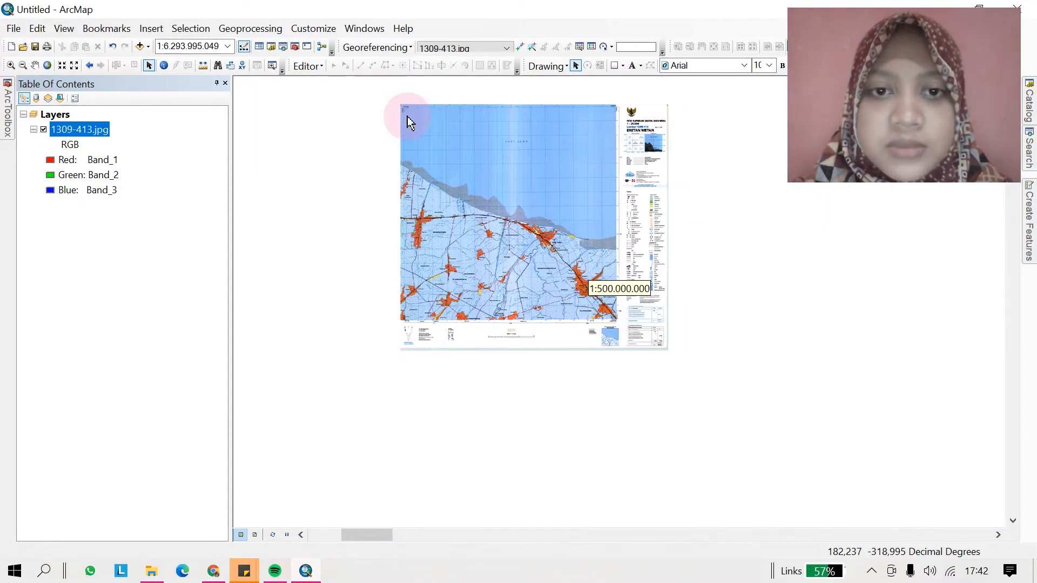
pyautogui.scroll(-3, 407, 117)
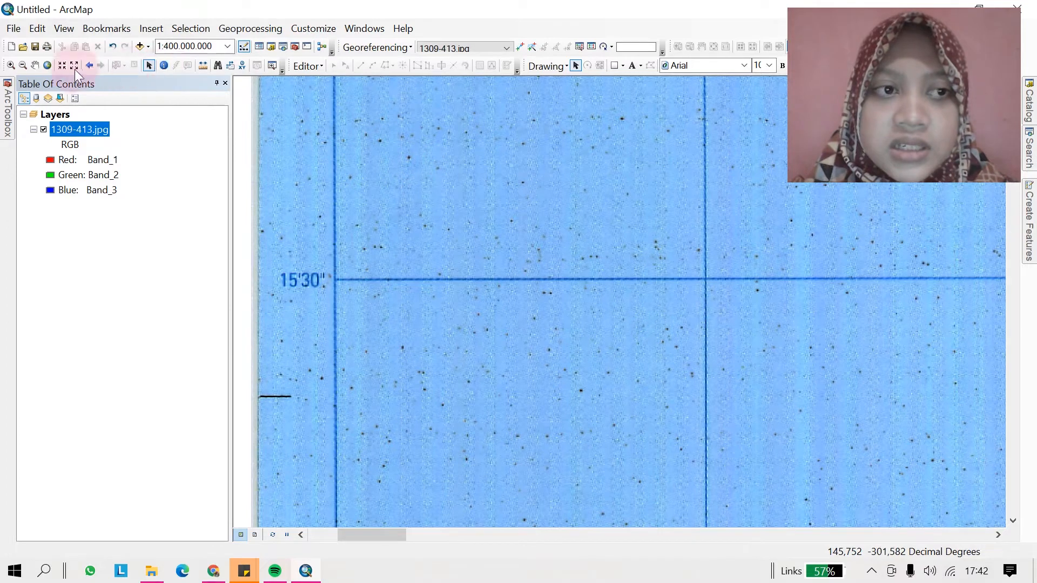
pyautogui.moveTo(403, 167); pyautogui.dragTo(410, 322)
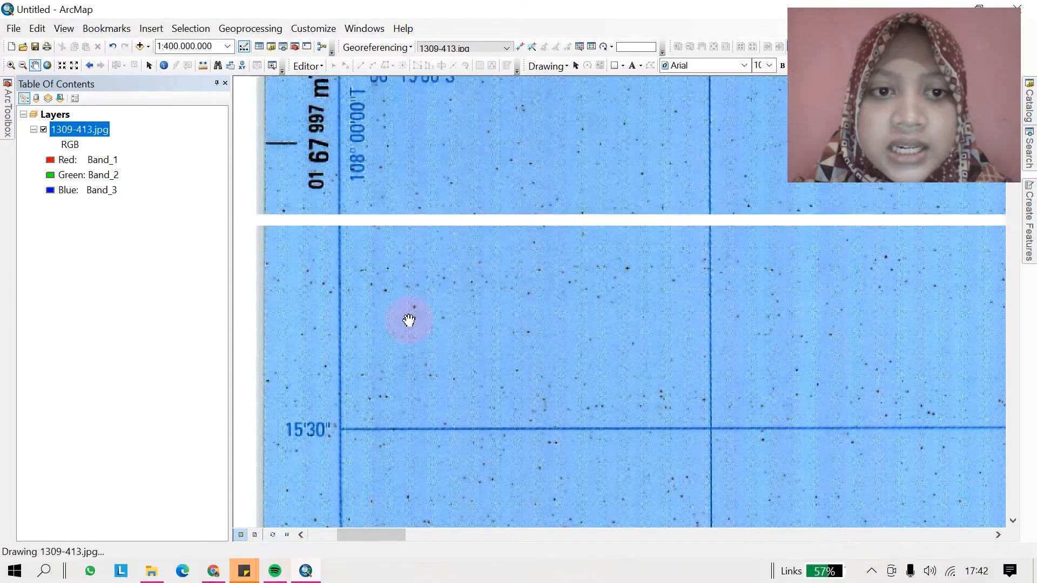
pyautogui.moveTo(426, 219); pyautogui.dragTo(435, 352)
pyautogui.moveTo(460, 245); pyautogui.dragTo(462, 283)
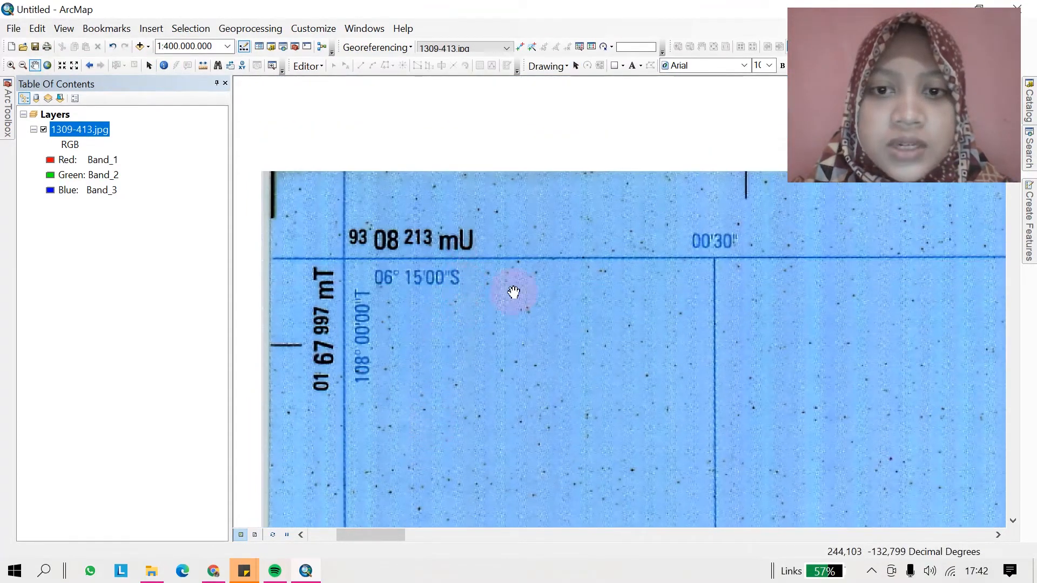
pyautogui.moveTo(587, 359); pyautogui.dragTo(608, 338)
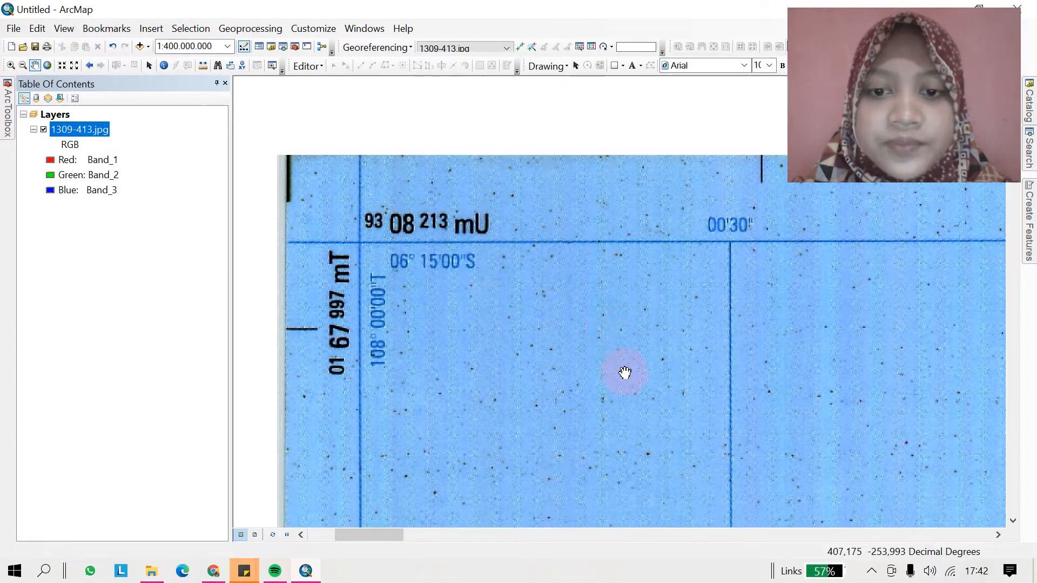
pyautogui.scroll(1, 623, 370)
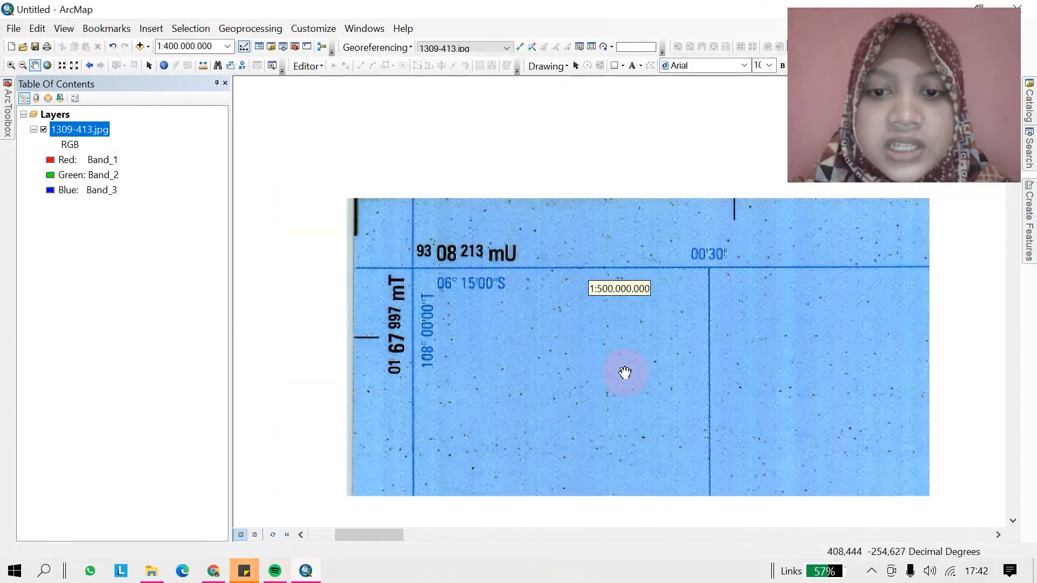
# Return to the full extent of 1309-413.jpg, open a viewer window over the map's title block, and widen it
pyautogui.rightClick(93, 128)
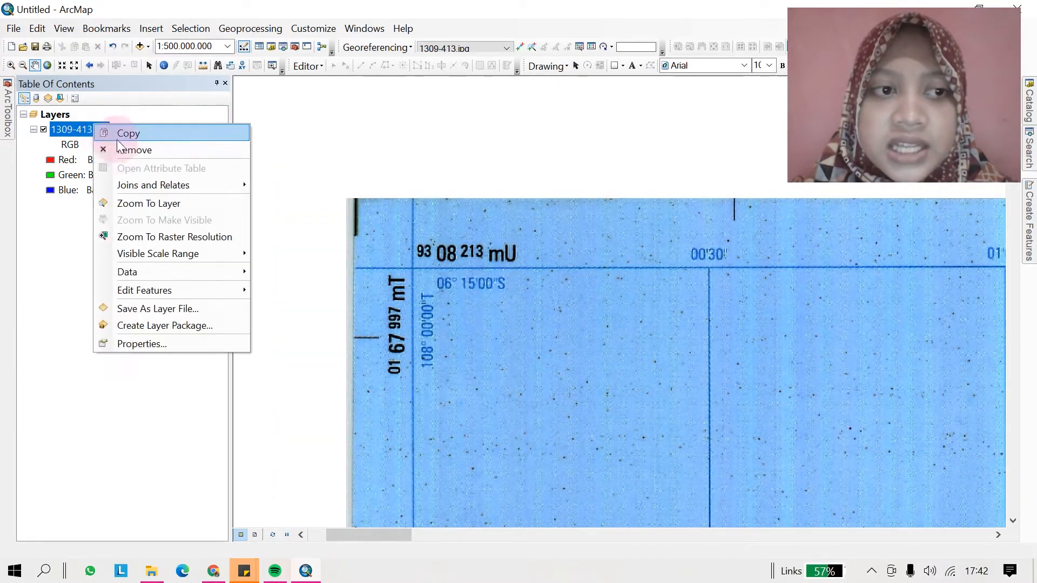
pyautogui.click(153, 203)
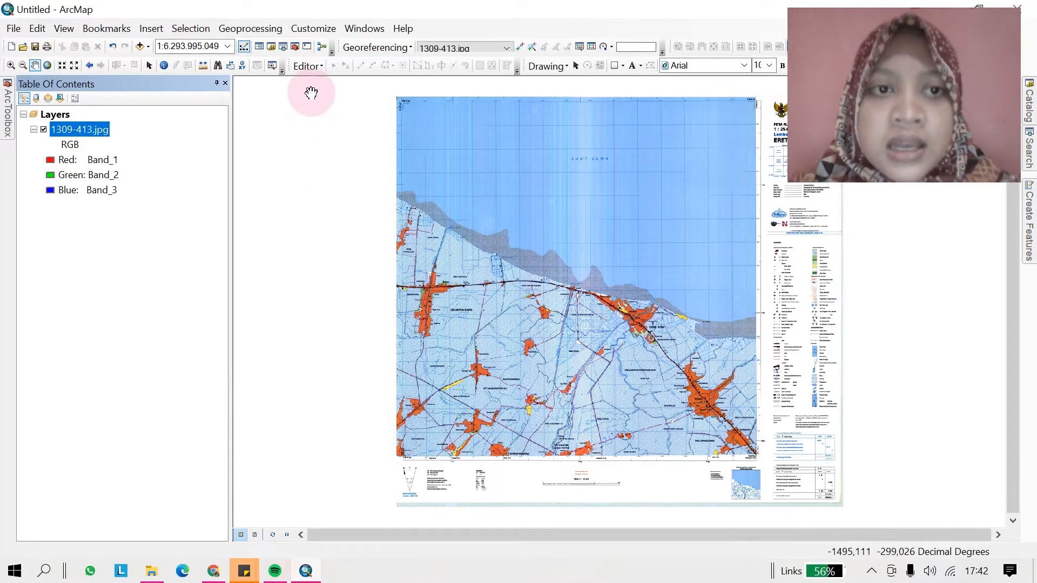
pyautogui.click(271, 66)
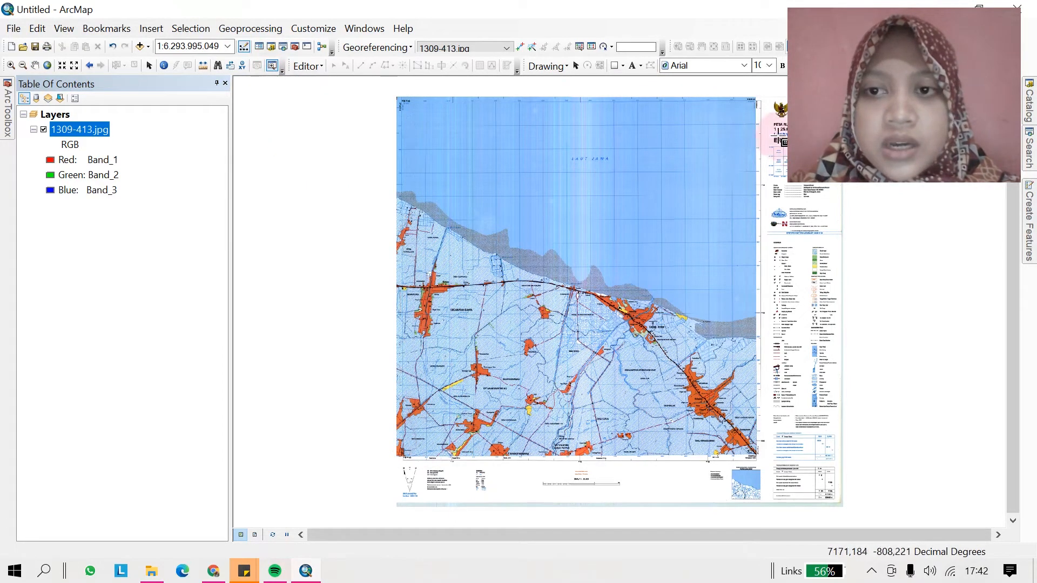
pyautogui.moveTo(764, 135); pyautogui.dragTo(840, 191)
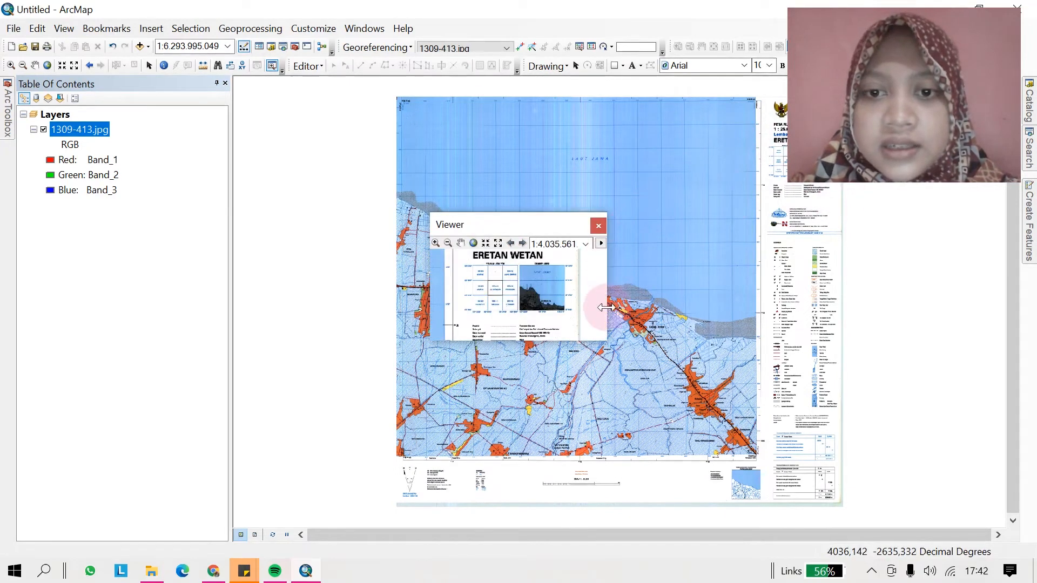
pyautogui.moveTo(606, 340); pyautogui.dragTo(709, 340)
# Enlarge the viewer, magnify the PETUNJUK LETAK PETA sheet index in it, and move the viewer clear of the map's upper-left corner
pyautogui.click(474, 244)
pyautogui.click(435, 243)
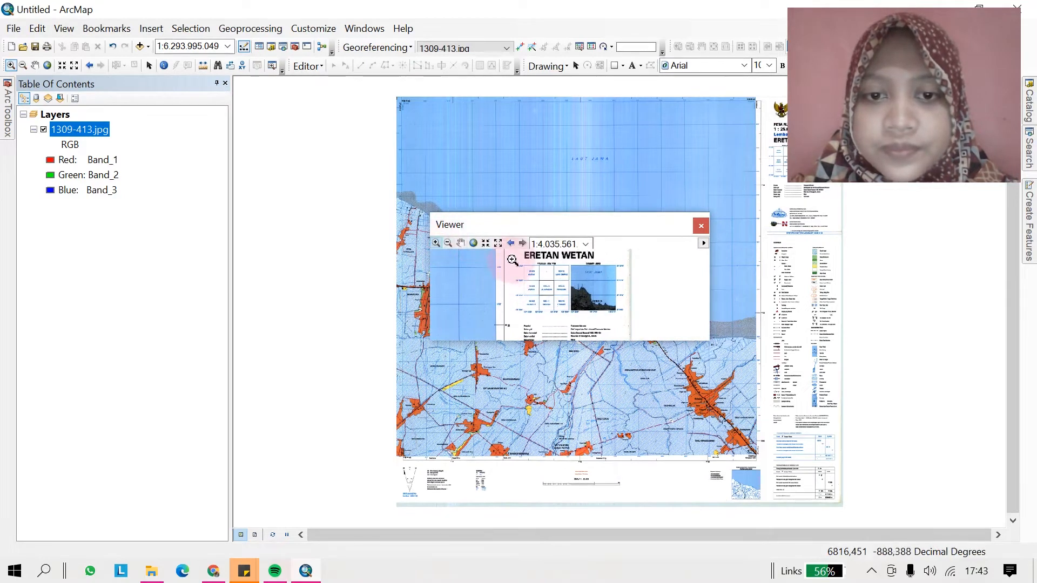
pyautogui.click(613, 332)
pyautogui.moveTo(497, 251); pyautogui.dragTo(616, 332)
pyautogui.moveTo(506, 252); pyautogui.dragTo(588, 429)
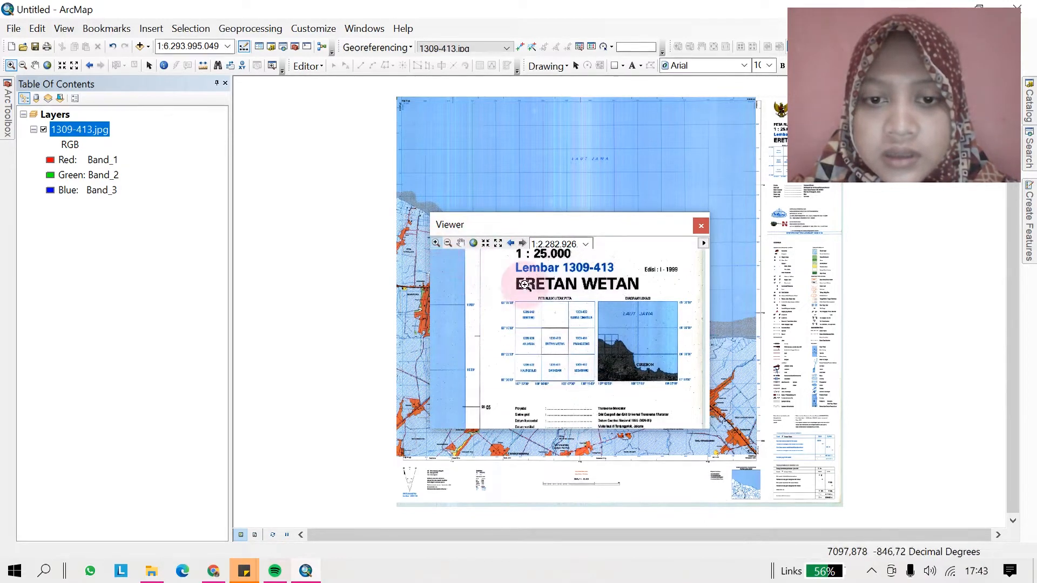
pyautogui.moveTo(502, 291); pyautogui.dragTo(632, 427)
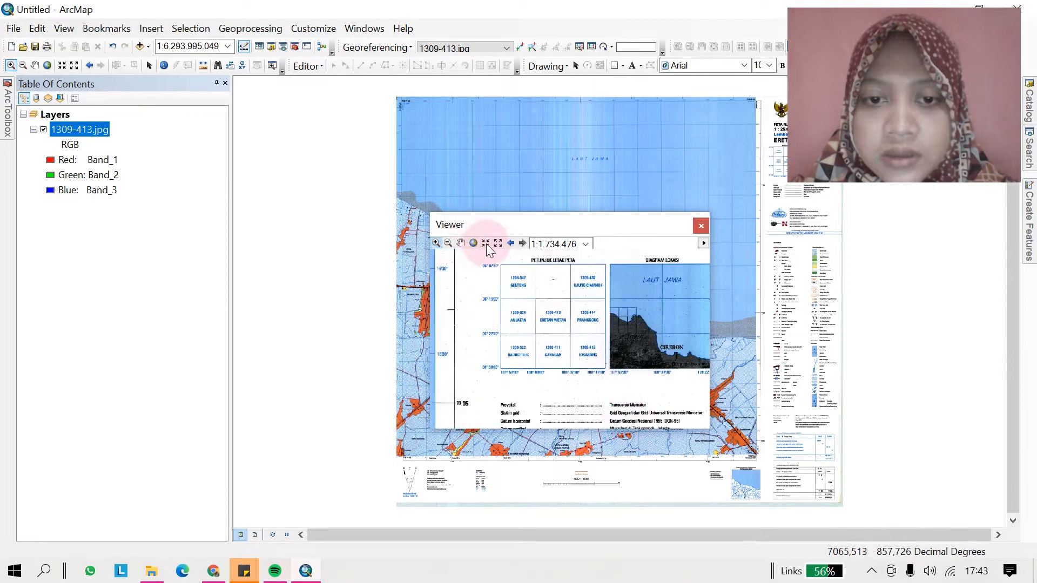
pyautogui.moveTo(481, 258); pyautogui.dragTo(628, 378)
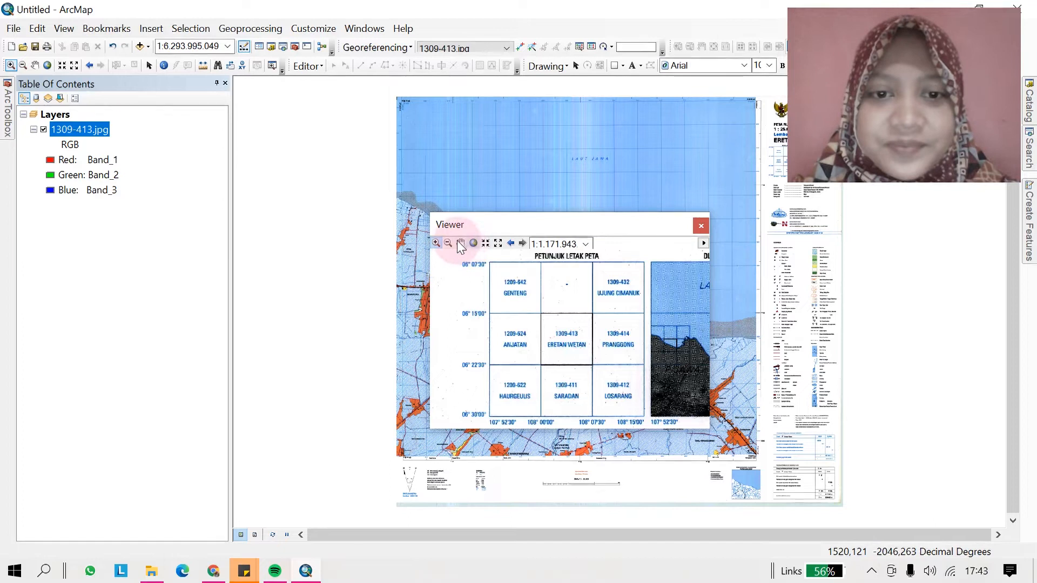
pyautogui.moveTo(584, 225); pyautogui.dragTo(785, 106)
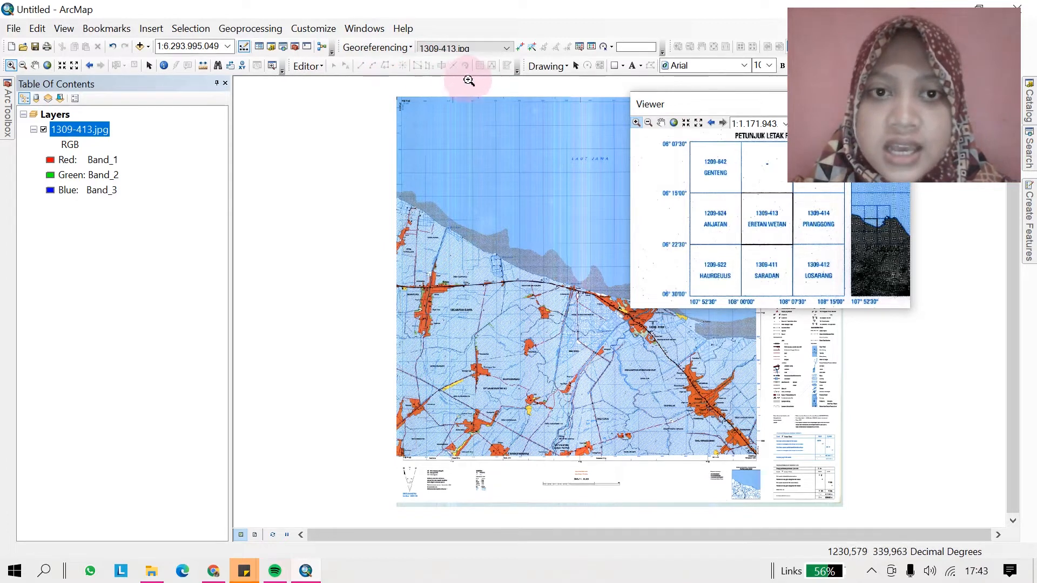
pyautogui.click(272, 66)
pyautogui.moveTo(381, 79); pyautogui.dragTo(507, 223)
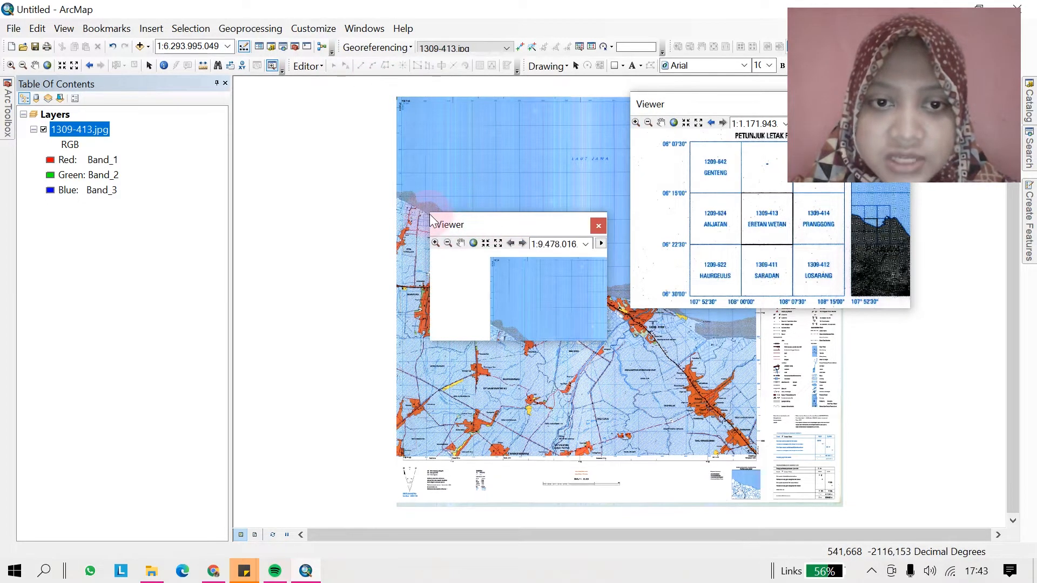
pyautogui.moveTo(430, 214); pyautogui.dragTo(301, 121)
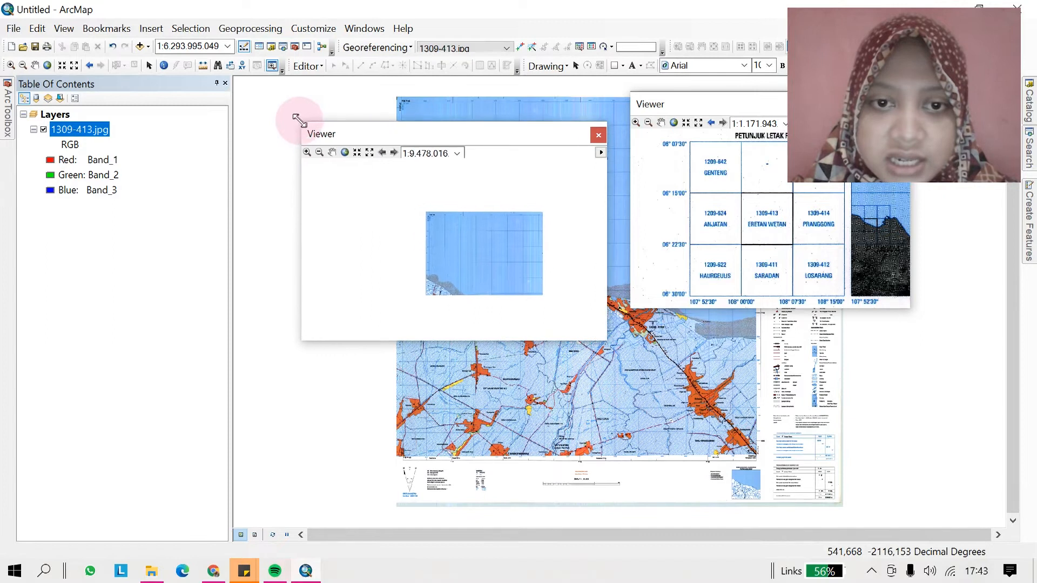
pyautogui.click(307, 151)
pyautogui.moveTo(398, 189); pyautogui.dragTo(510, 294)
pyautogui.moveTo(394, 181); pyautogui.dragTo(491, 297)
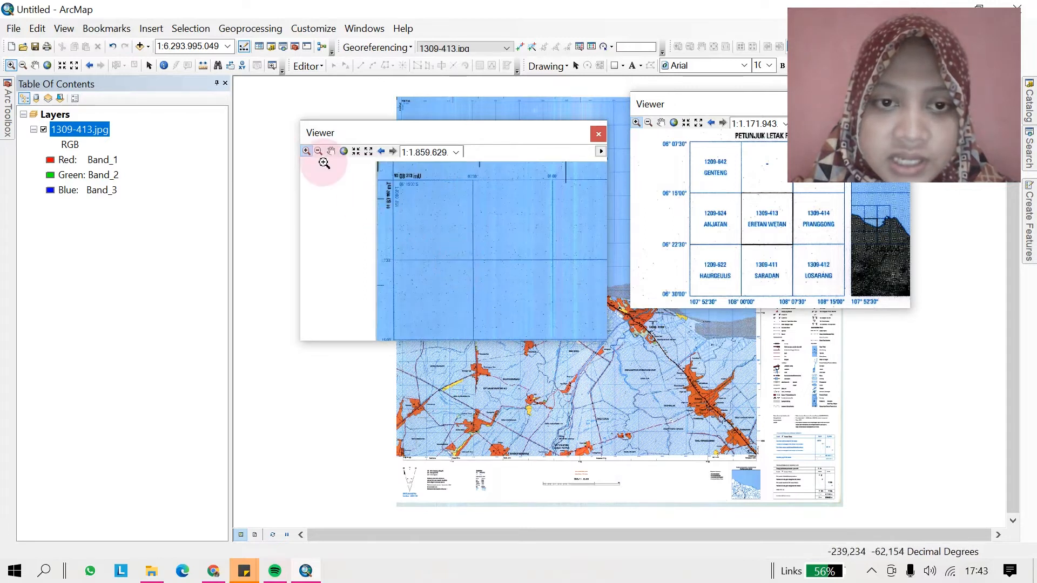
pyautogui.click(331, 151)
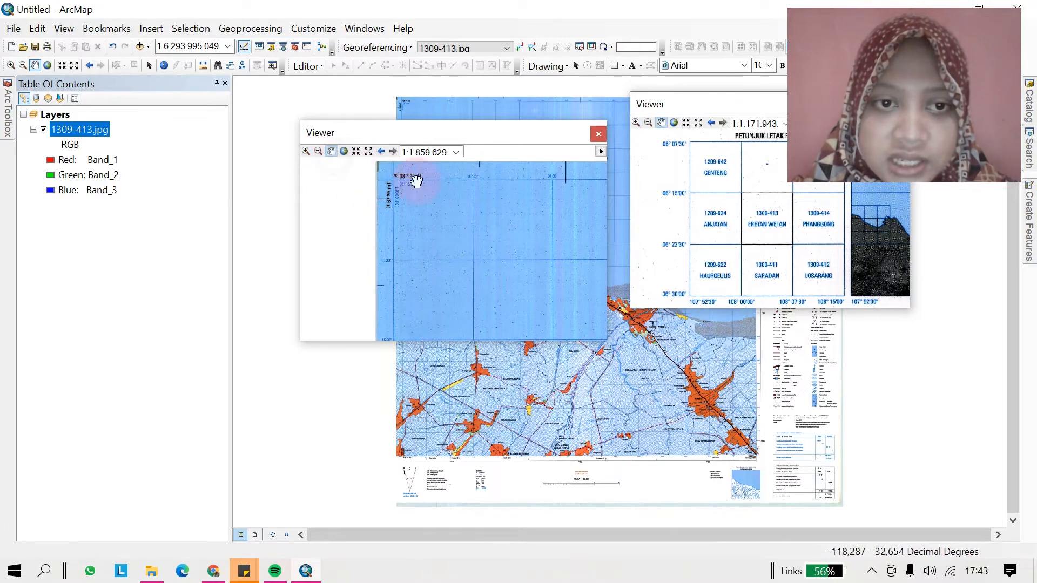
pyautogui.moveTo(416, 181); pyautogui.dragTo(643, 197)
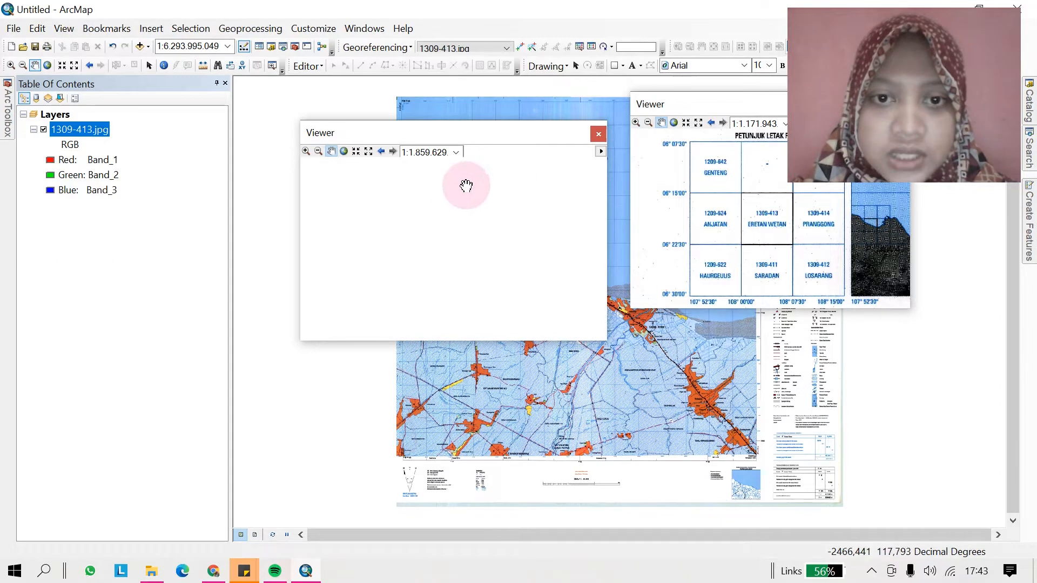
pyautogui.click(598, 133)
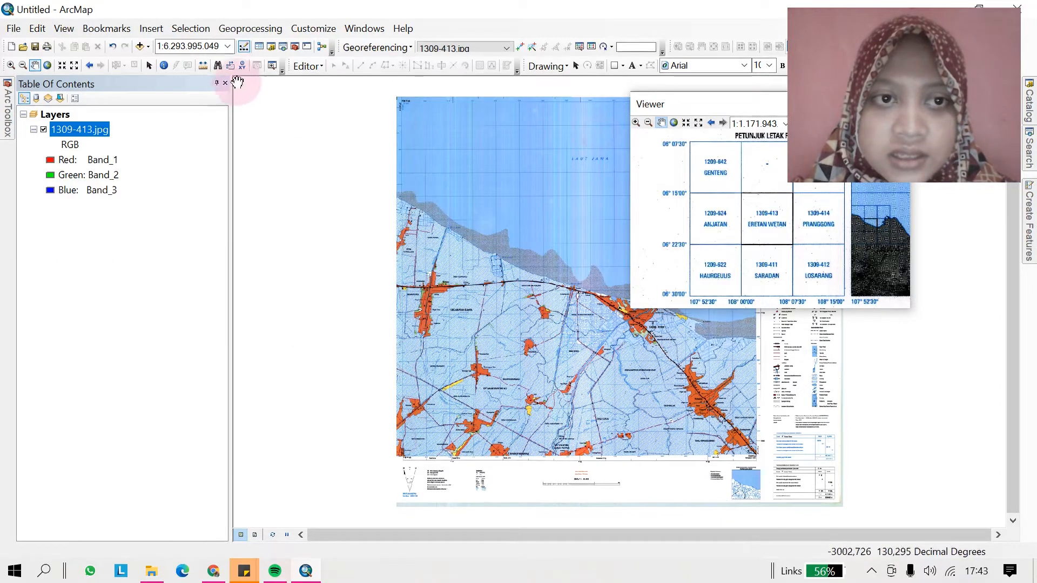
# Open a second viewer window over the scanned map's upper-left corner and magnify the corner grid intersection to pixel level
pyautogui.click(272, 65)
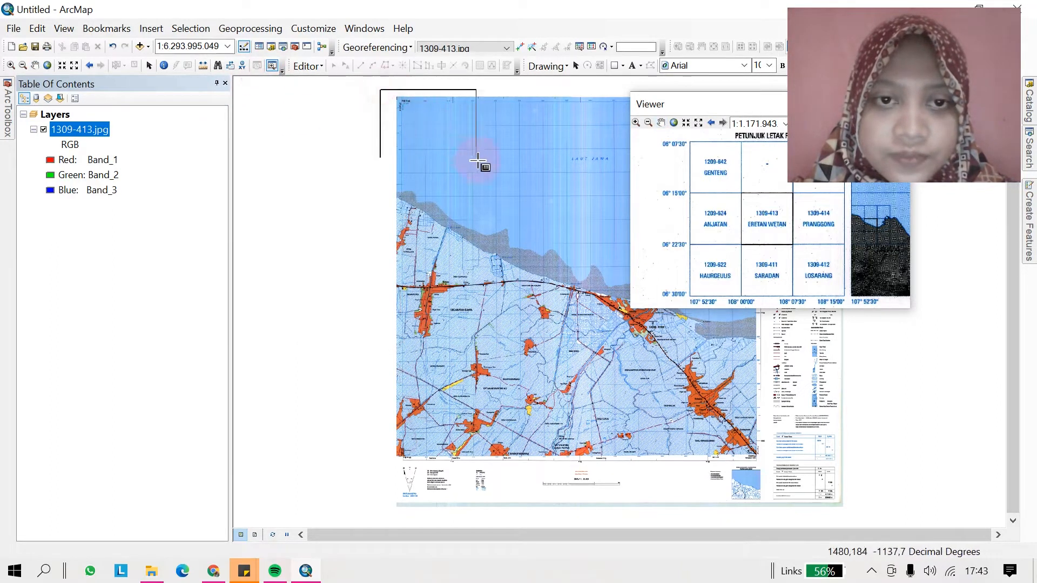
pyautogui.moveTo(477, 161); pyautogui.dragTo(456, 141)
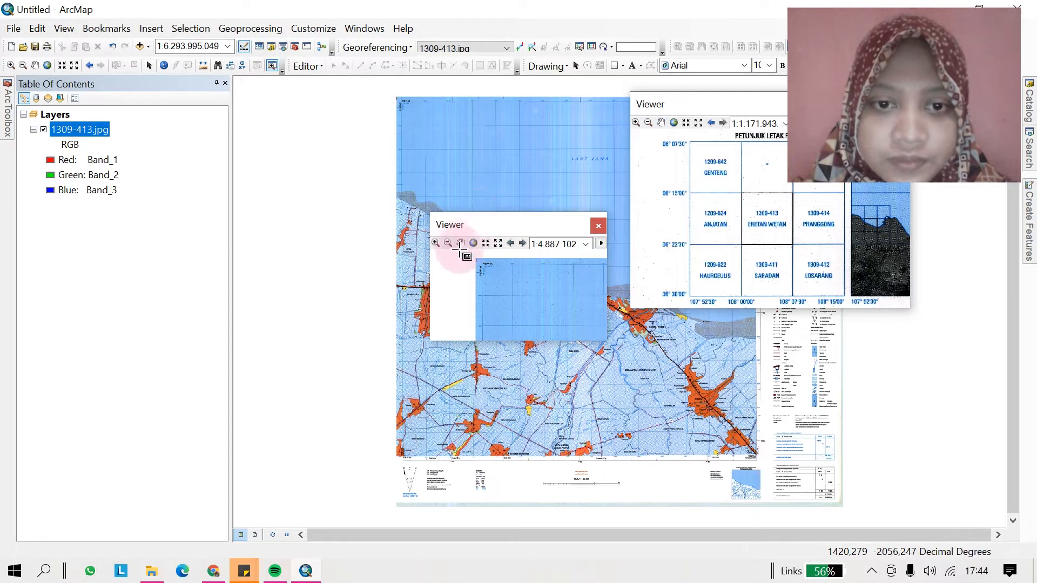
pyautogui.moveTo(491, 273); pyautogui.dragTo(535, 323)
pyautogui.click(436, 243)
pyautogui.moveTo(482, 263); pyautogui.dragTo(542, 325)
pyautogui.moveTo(492, 258); pyautogui.dragTo(538, 321)
pyautogui.moveTo(481, 254); pyautogui.dragTo(543, 318)
pyautogui.moveTo(479, 267); pyautogui.dragTo(530, 318)
pyautogui.moveTo(480, 262); pyautogui.dragTo(552, 306)
pyautogui.moveTo(458, 259); pyautogui.dragTo(560, 315)
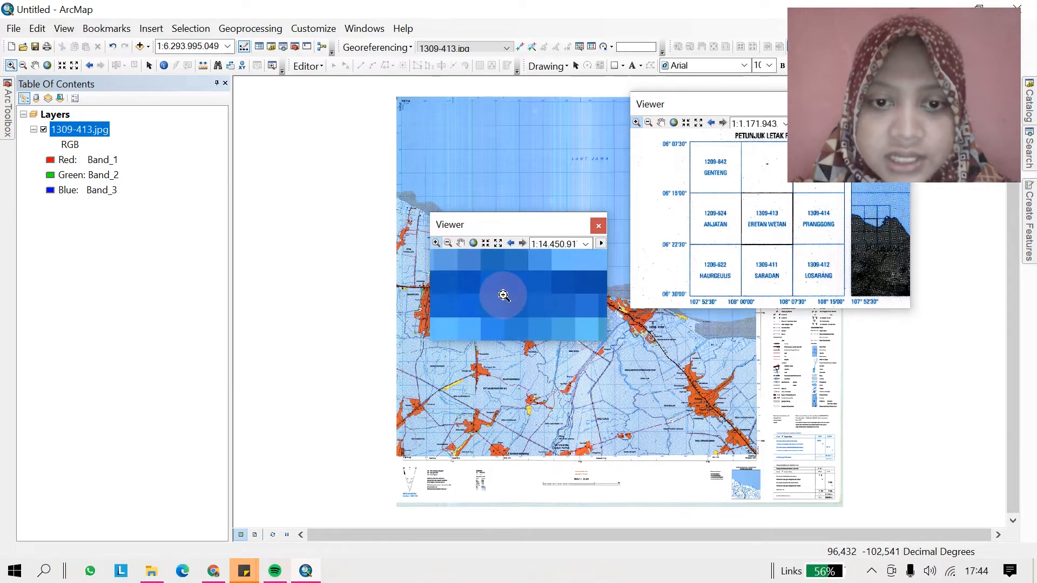
# Add a control point on the upper-left grid intersection in the magnified viewer and open its DMS longitude and latitude entry
pyautogui.click(520, 48)
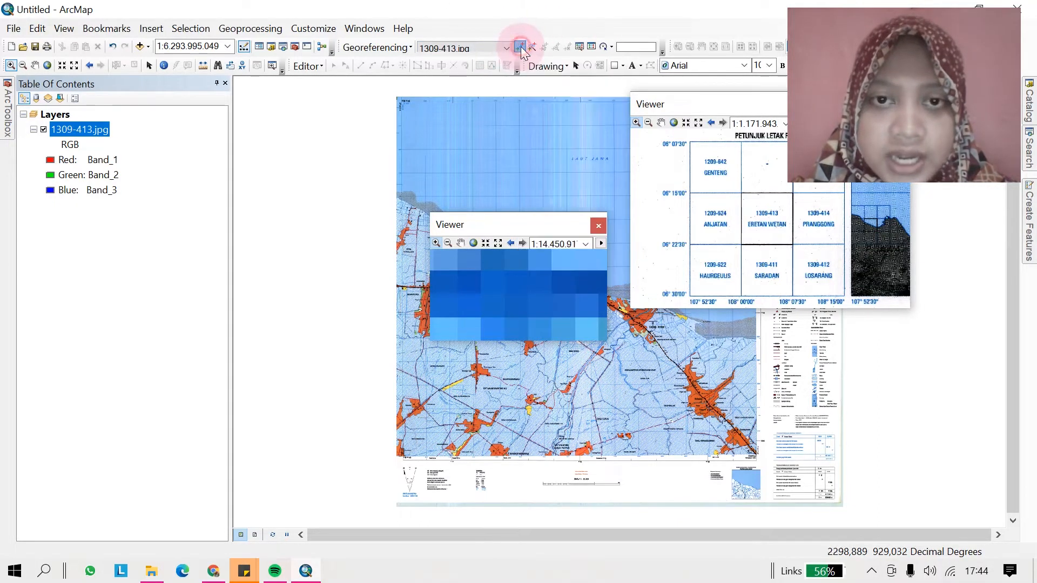
pyautogui.click(504, 290)
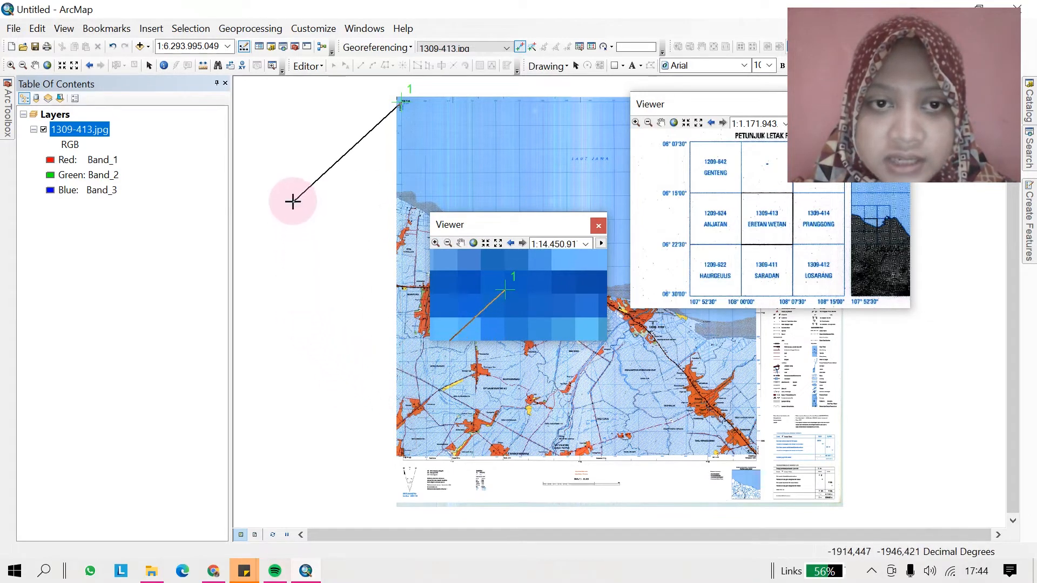
pyautogui.rightClick(312, 171)
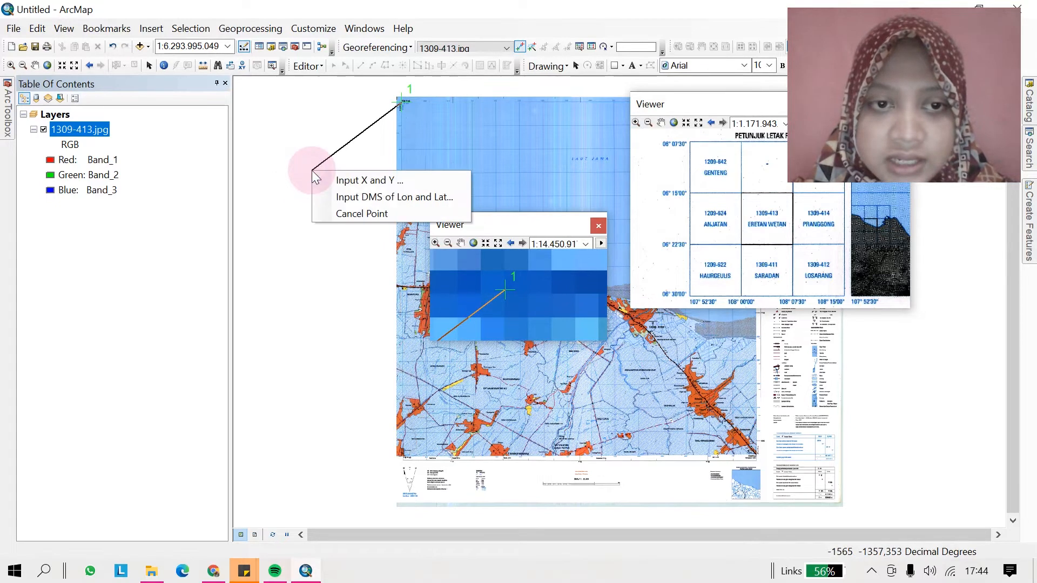
pyautogui.click(348, 198)
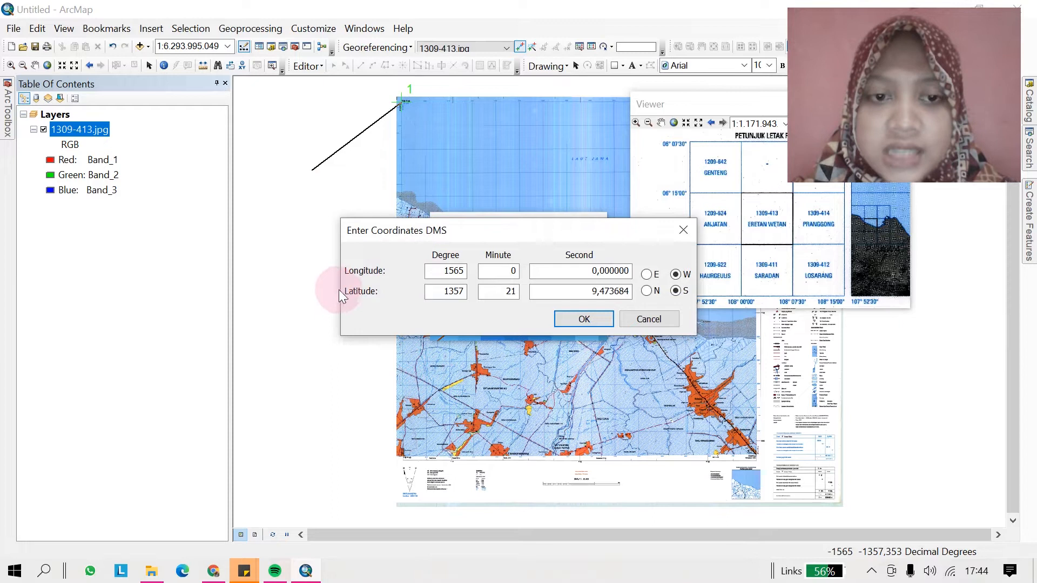
# Set the first control point's longitude to 108° 0' 0" E, keeping the coordinate entry clear of the sheet index
pyautogui.doubleClick(462, 273)
pyautogui.click(463, 274)
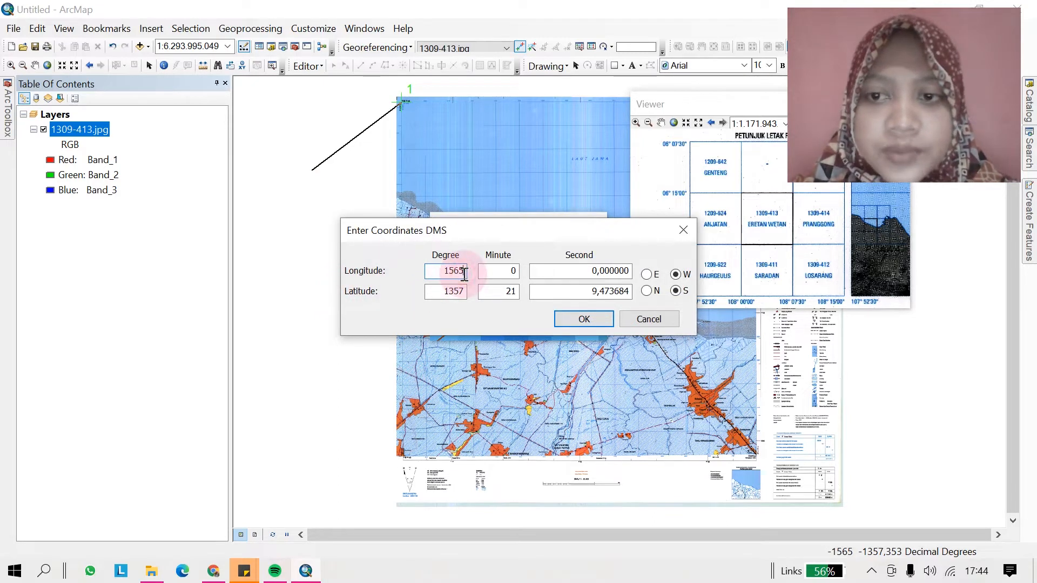
pyautogui.moveTo(559, 233); pyautogui.dragTo(513, 230)
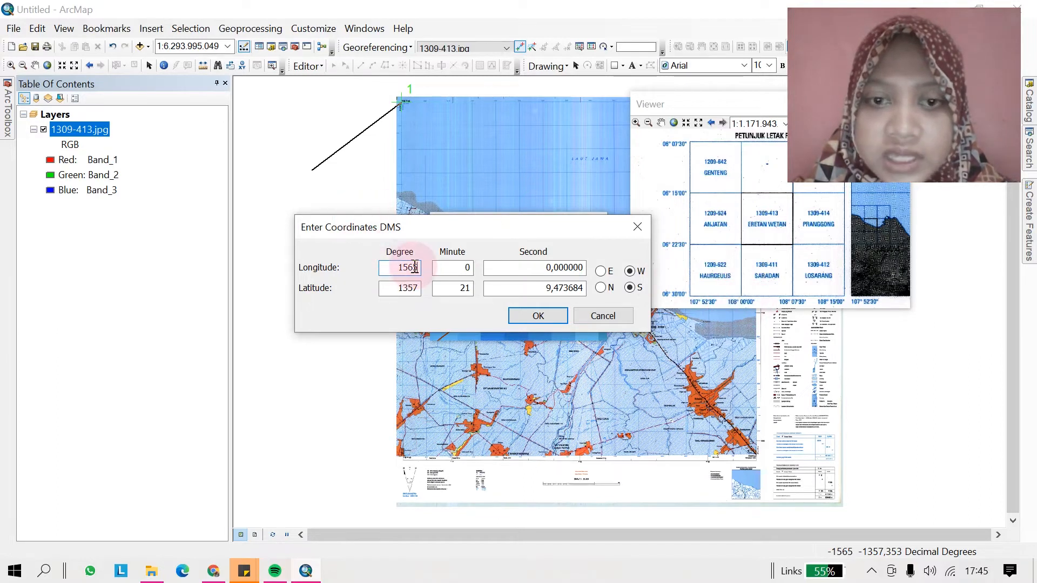
pyautogui.press('BackSpace')
pyautogui.press('BackSpace')
pyautogui.press('BackSpace')
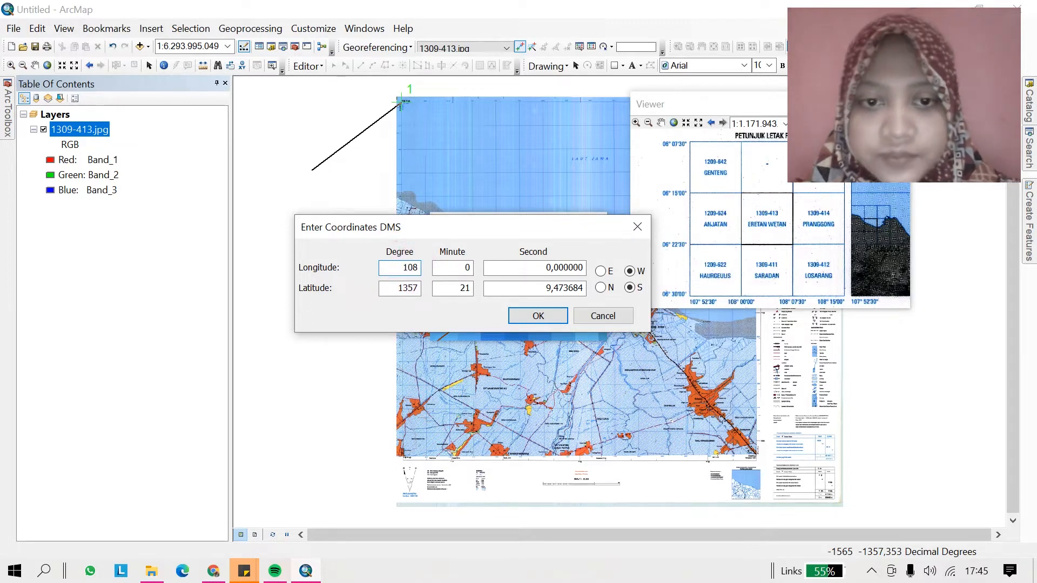
pyautogui.click(558, 269)
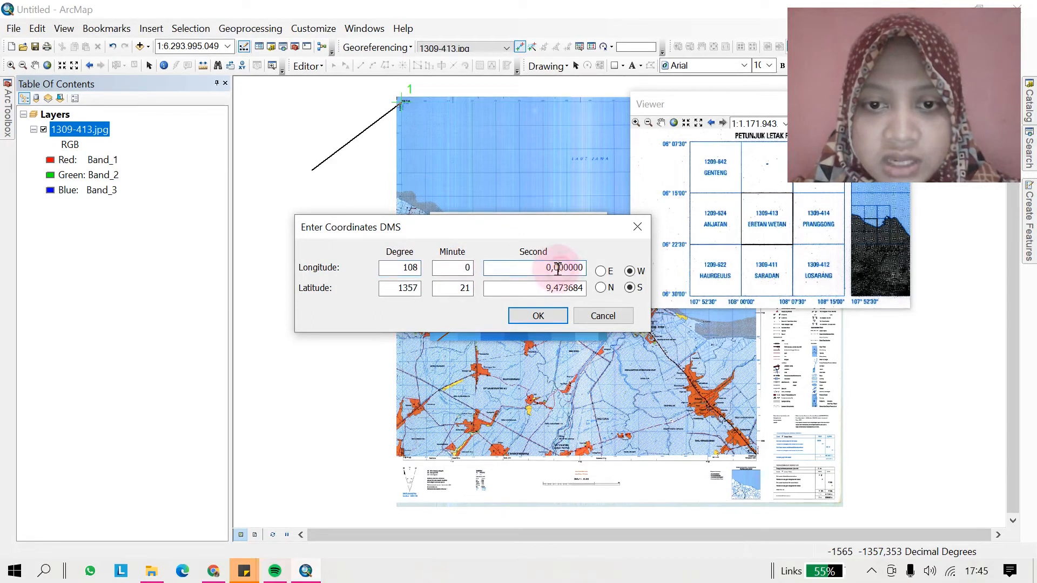
pyautogui.moveTo(552, 268); pyautogui.dragTo(593, 278)
pyautogui.press('BackSpace')
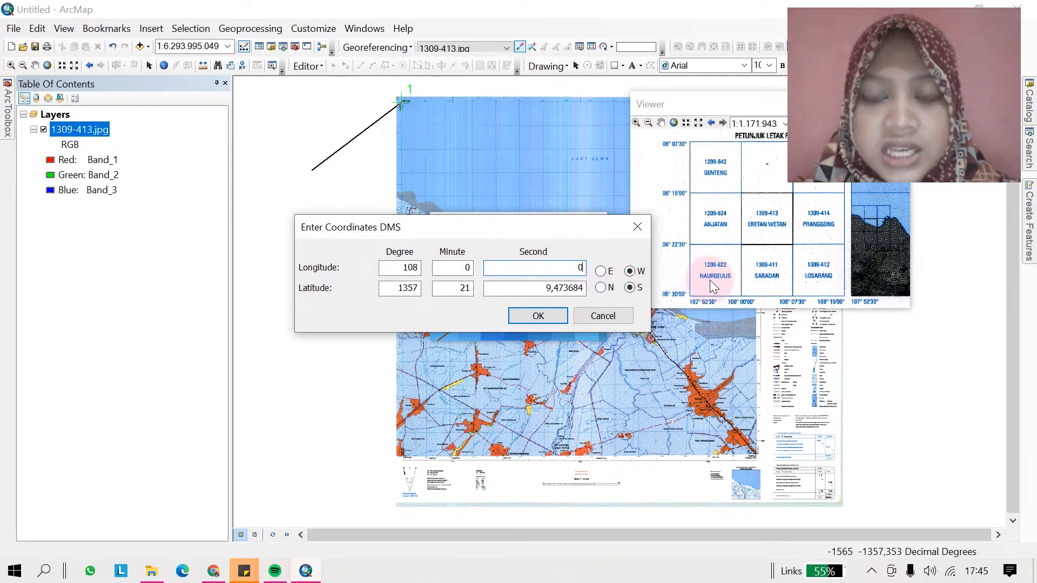
pyautogui.click(601, 272)
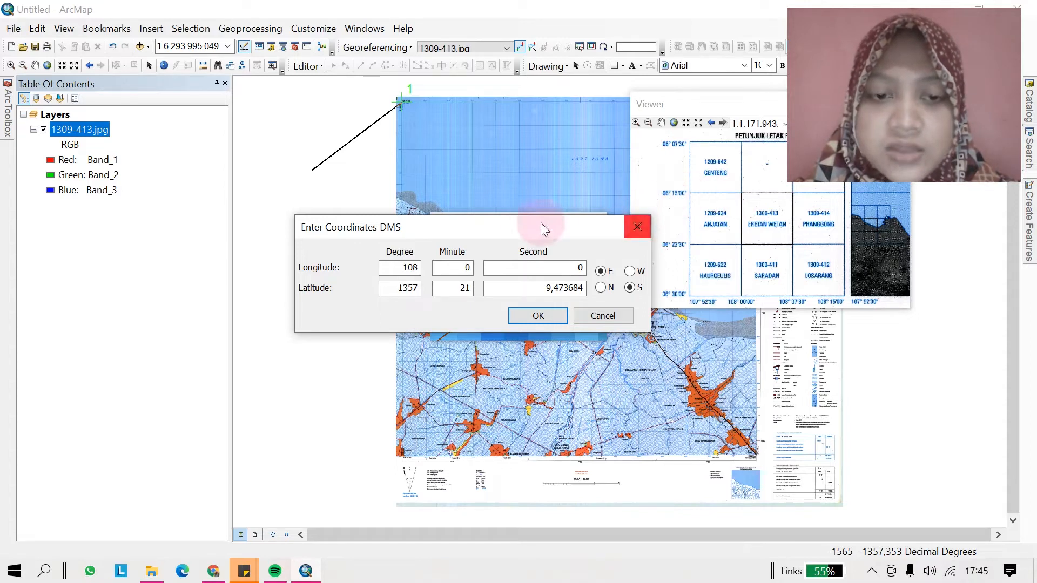
# Set the first control point's latitude to 6° 15' 0" S and apply the coordinates
pyautogui.doubleClick(403, 288)
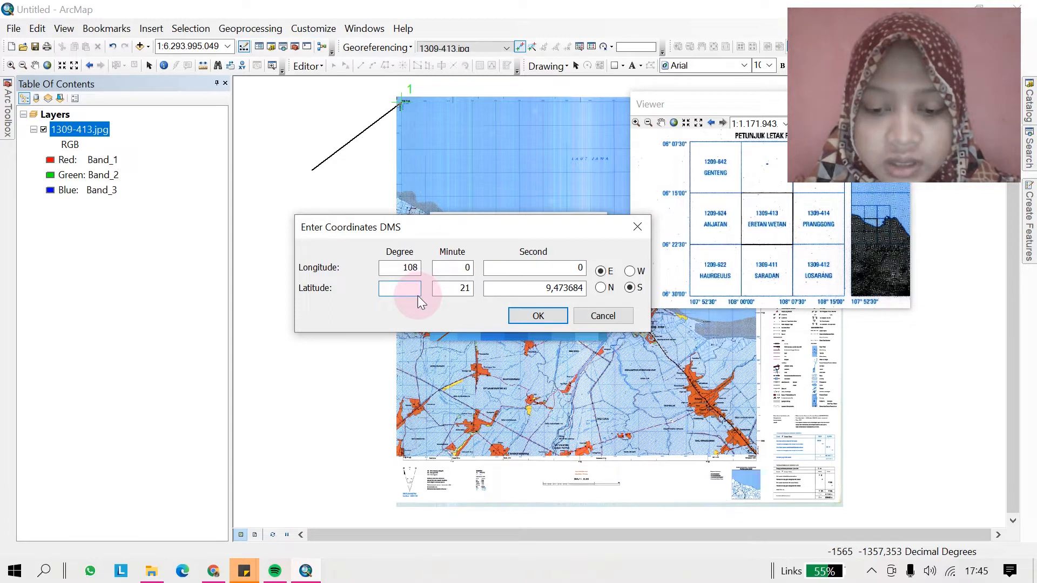
pyautogui.doubleClick(473, 290)
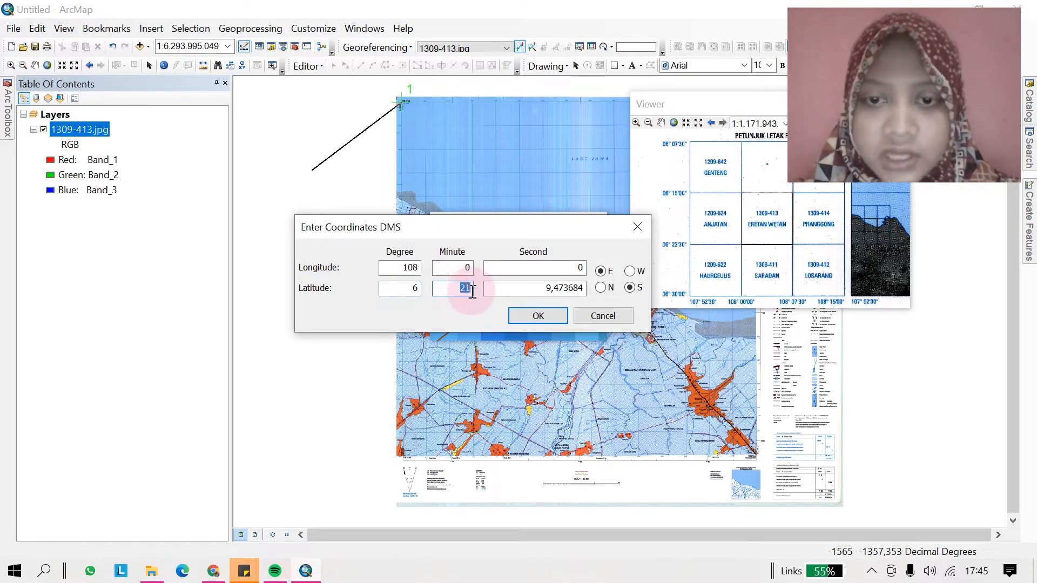
pyautogui.write('1')
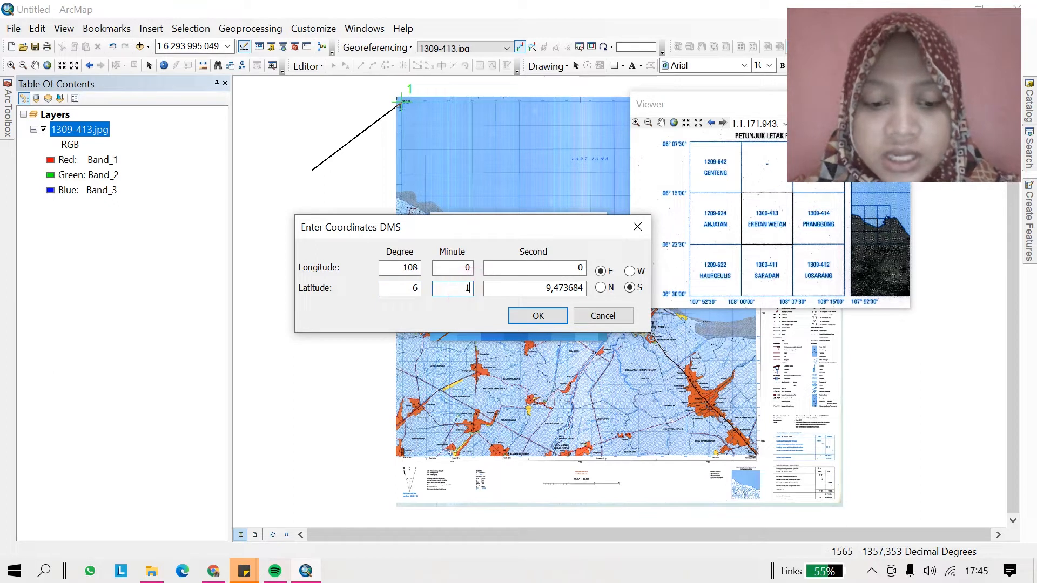
pyautogui.click(545, 288)
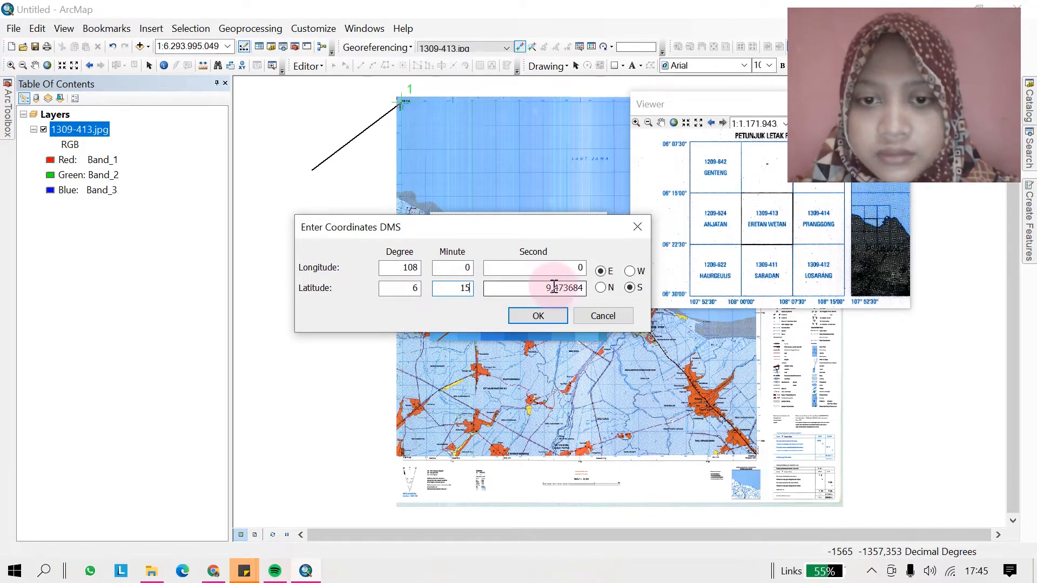
pyautogui.doubleClick(545, 288)
pyautogui.press('BackSpace')
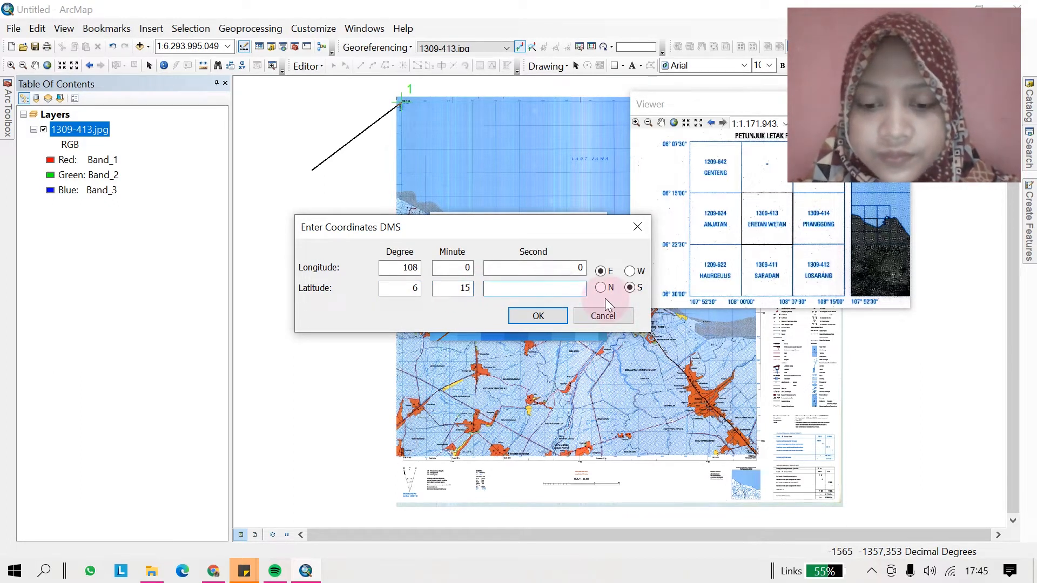
pyautogui.write('0')
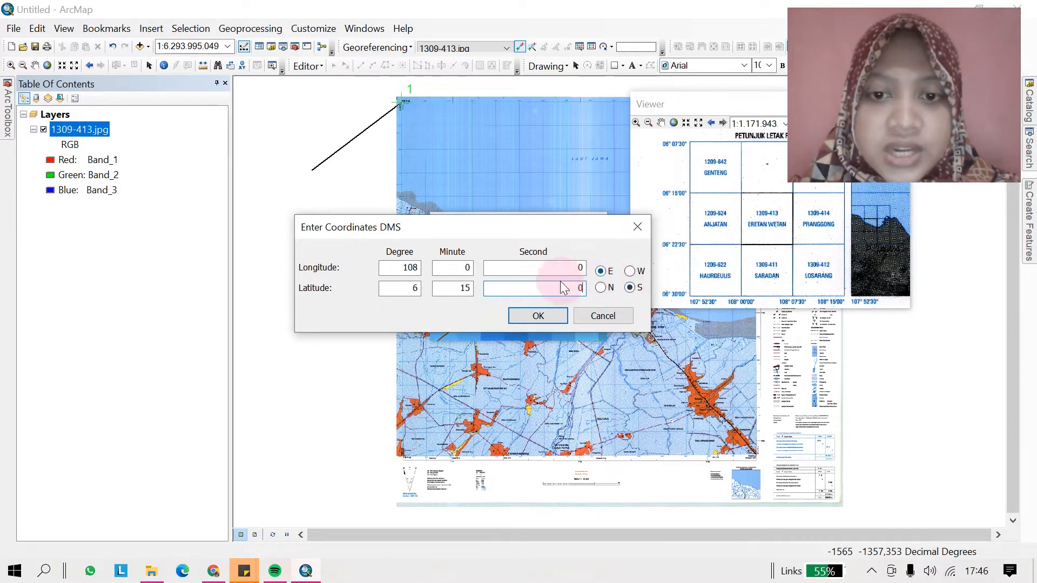
pyautogui.click(540, 316)
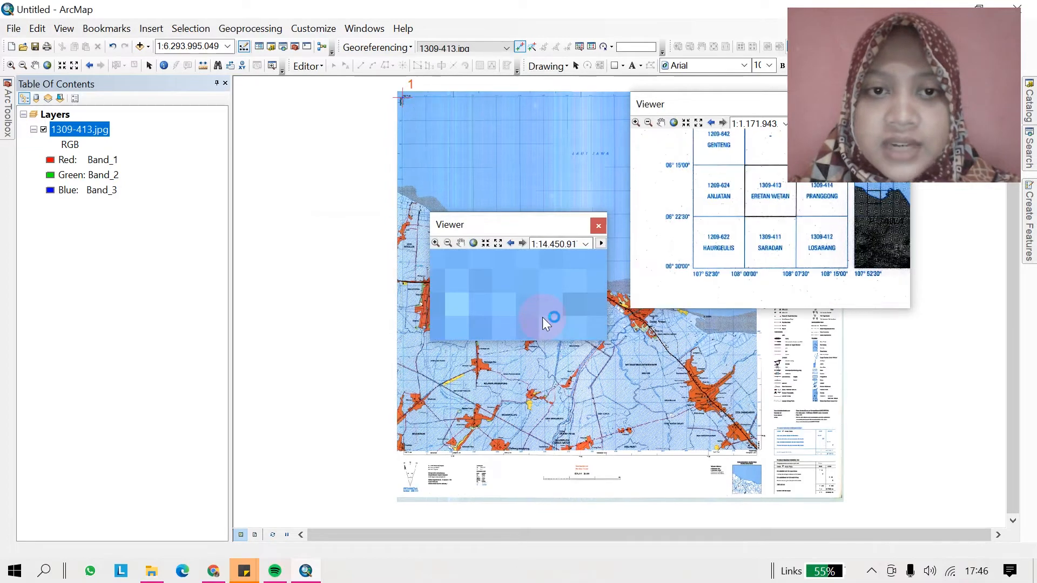
# Close the magnified corner viewer, move the sheet index viewer off the map's upper-right corner, and start a new viewer window
pyautogui.click(399, 92)
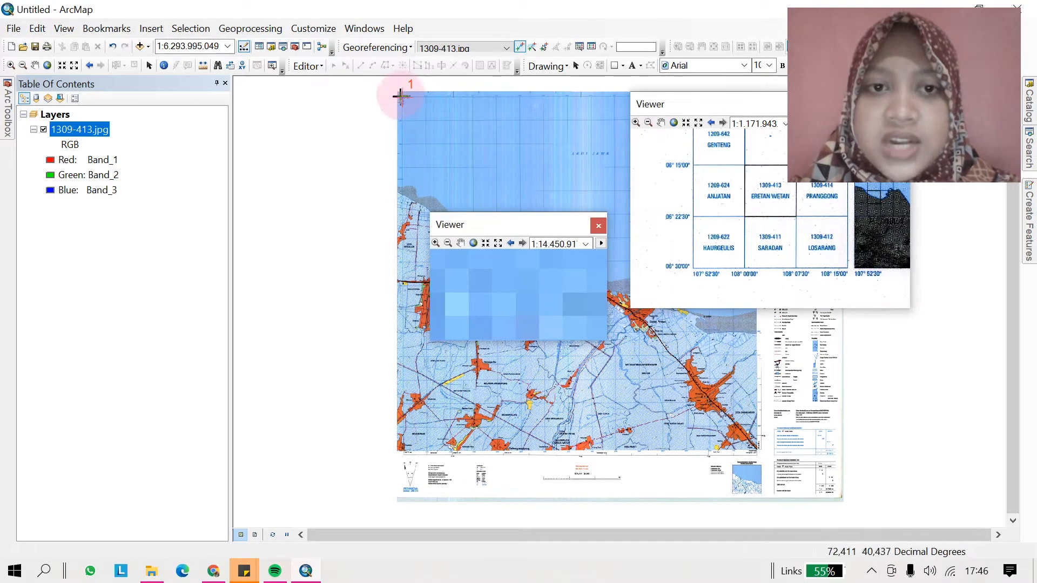
pyautogui.moveTo(509, 226); pyautogui.dragTo(404, 198)
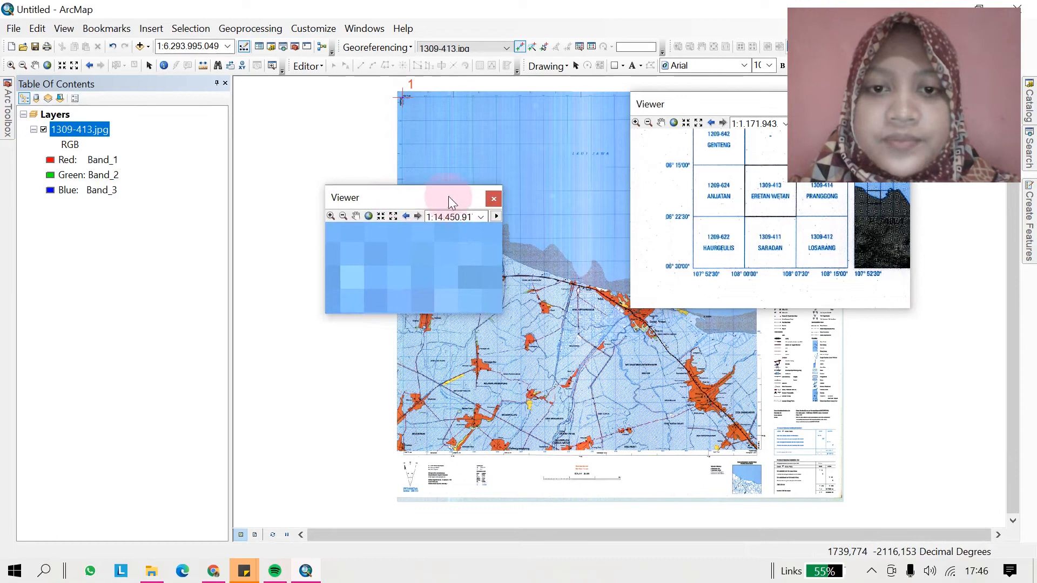
pyautogui.click(494, 199)
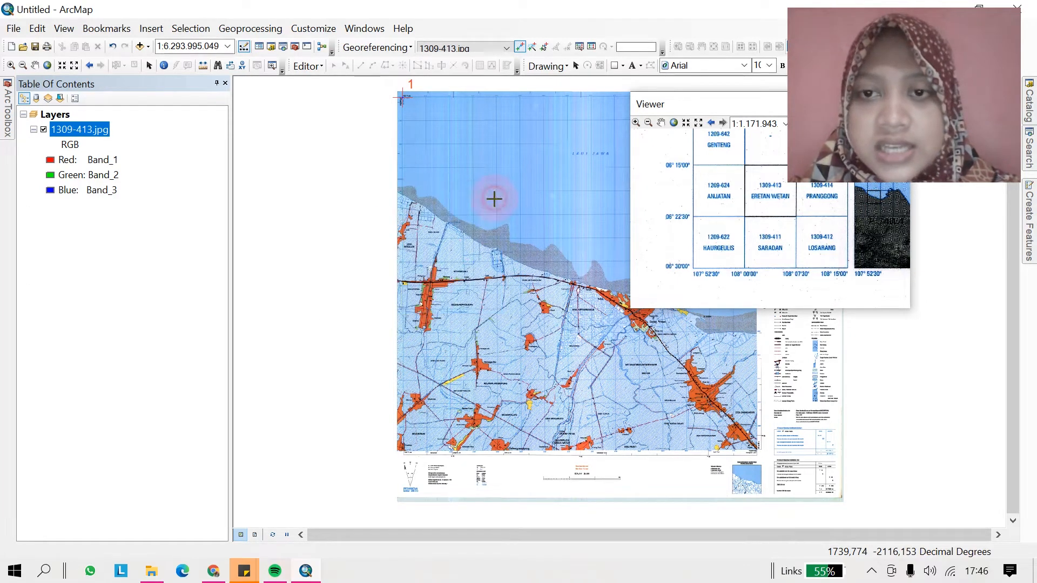
pyautogui.moveTo(751, 102); pyautogui.dragTo(533, 128)
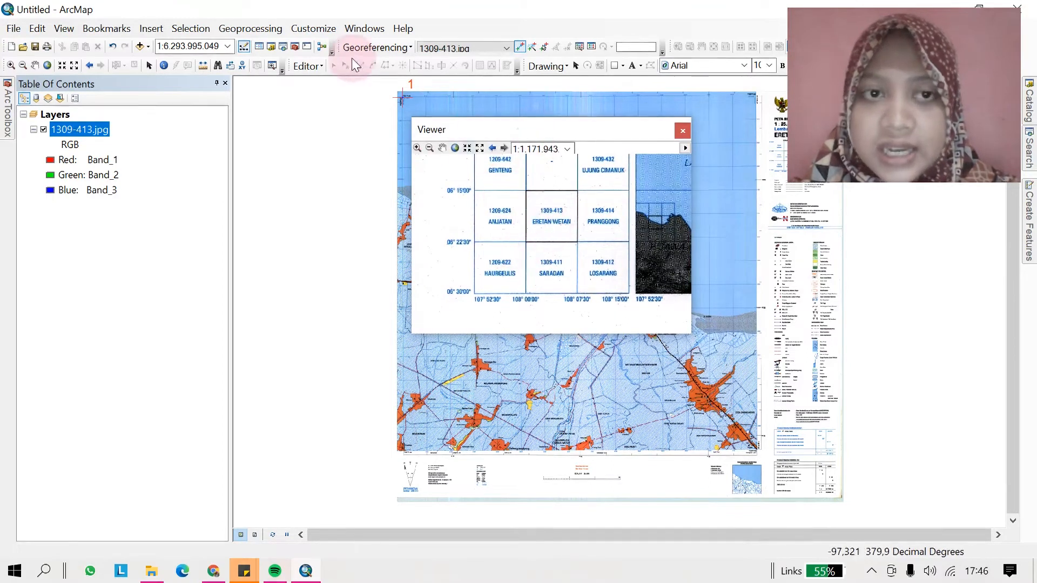
pyautogui.click(271, 66)
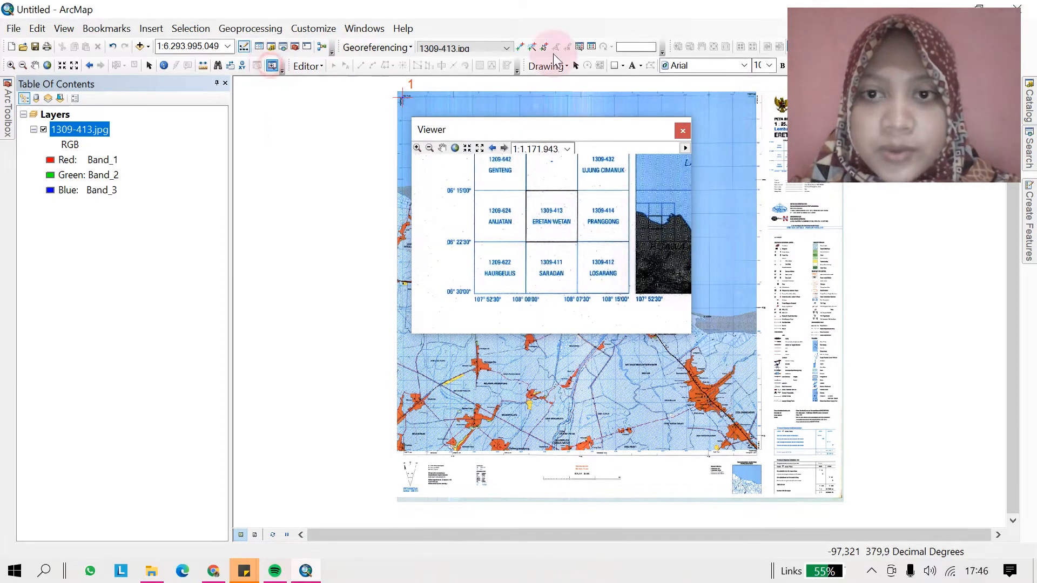
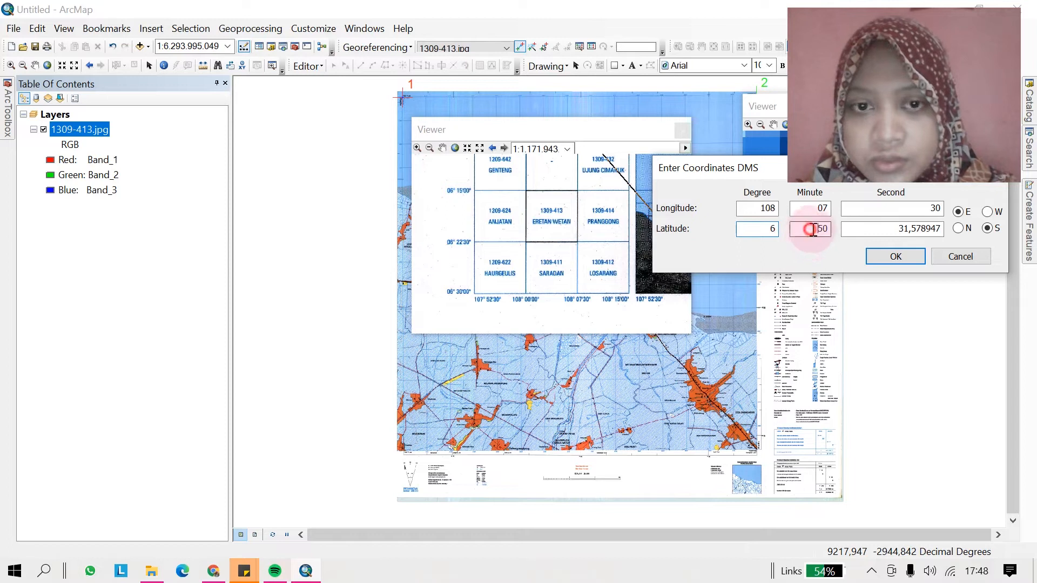
# Set the second control point's latitude to 6° 22' 30" S and apply its coordinates
pyautogui.write('22')
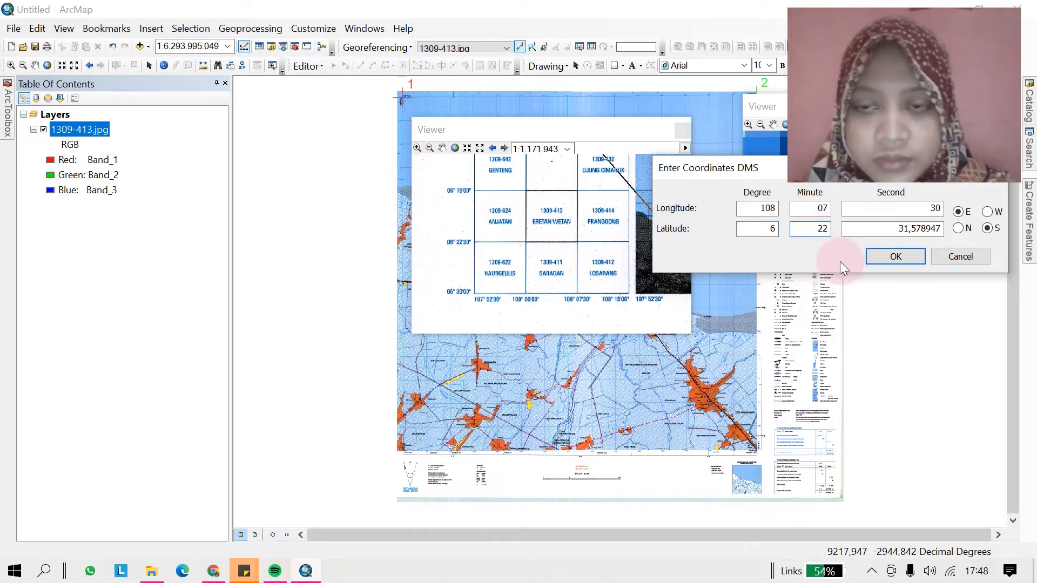
pyautogui.click(893, 229)
pyautogui.moveTo(893, 228); pyautogui.dragTo(986, 243)
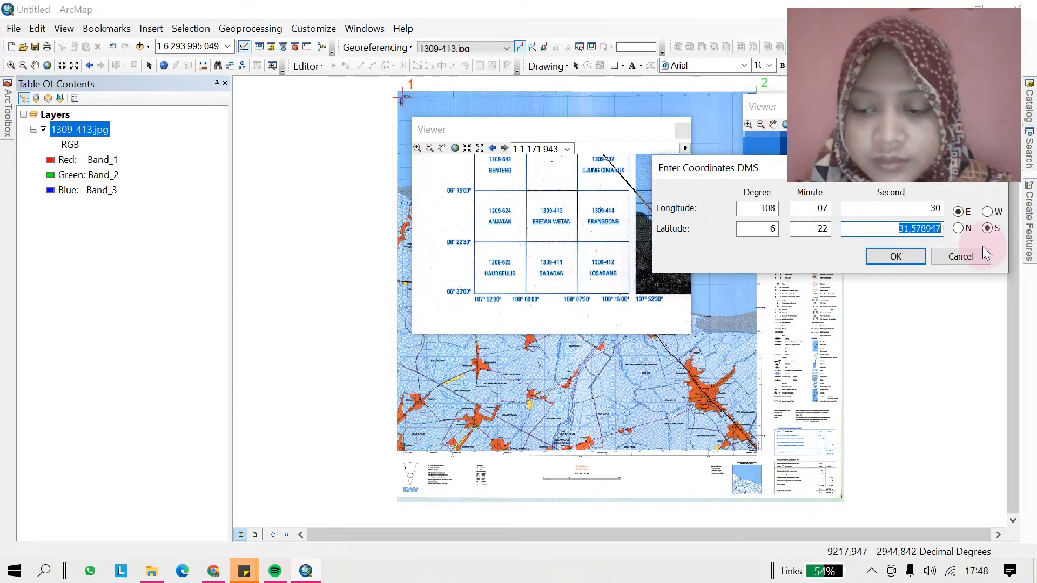
pyautogui.write('30')
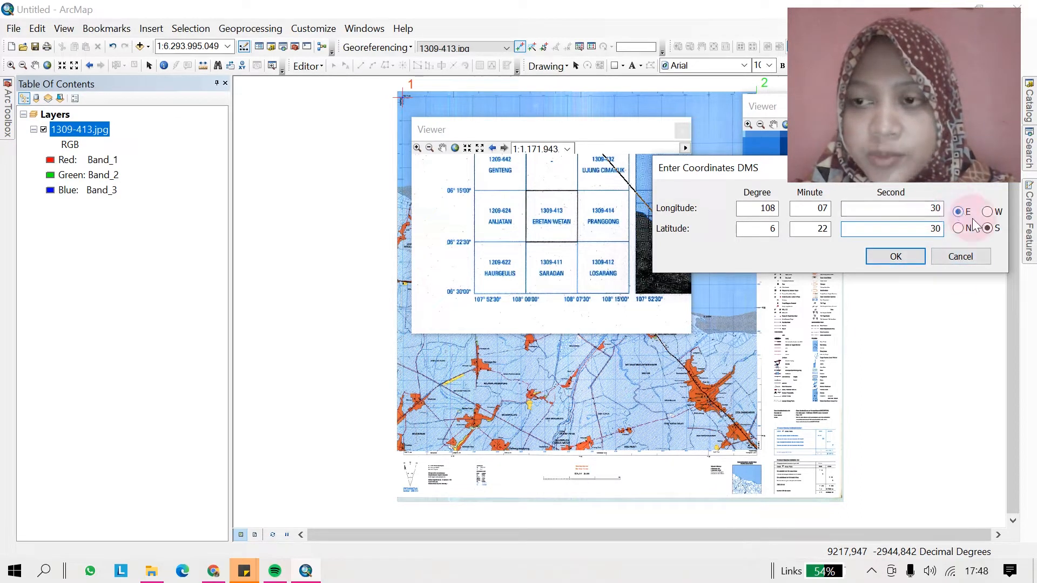
pyautogui.click(903, 257)
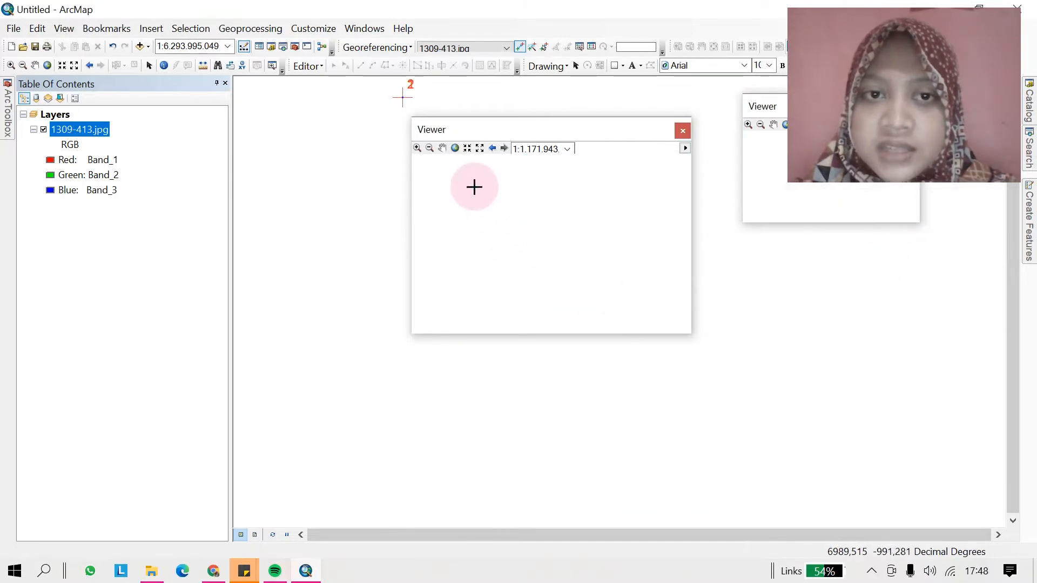
# Zoom to the 1309-413.jpg layer and delete link 2 from the link table
pyautogui.rightClick(91, 130)
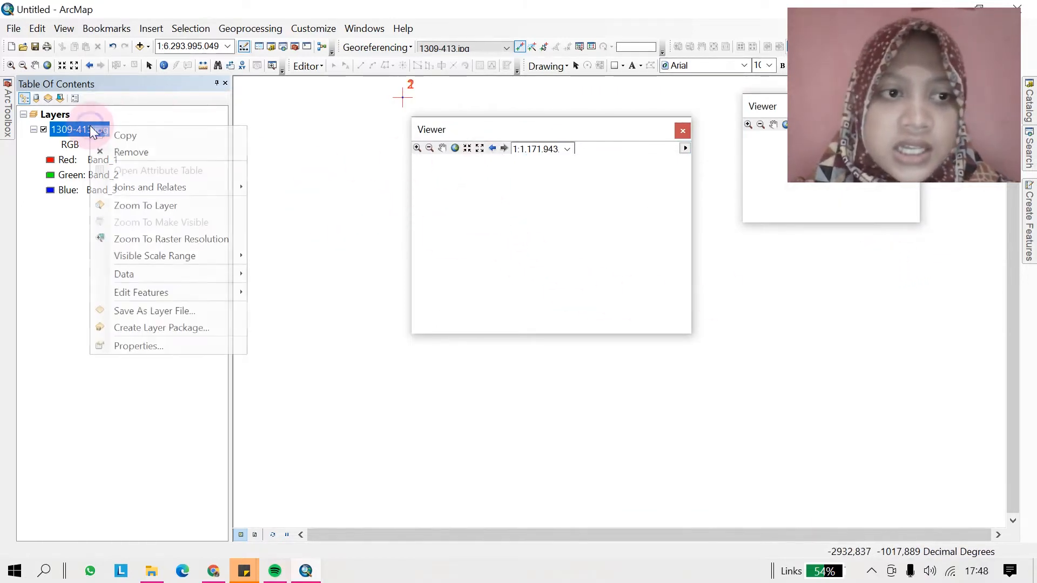
pyautogui.click(144, 207)
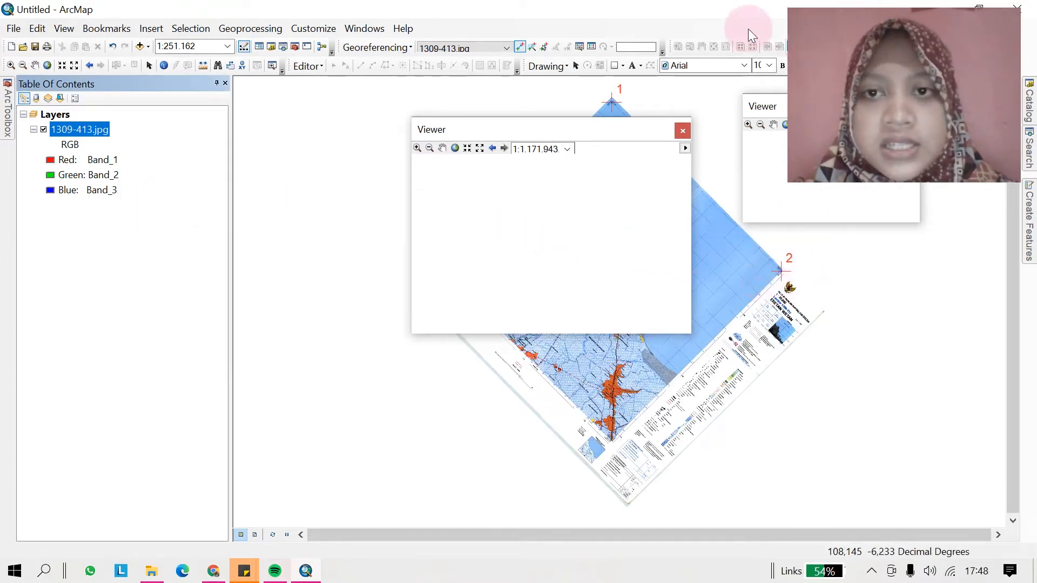
pyautogui.click(591, 47)
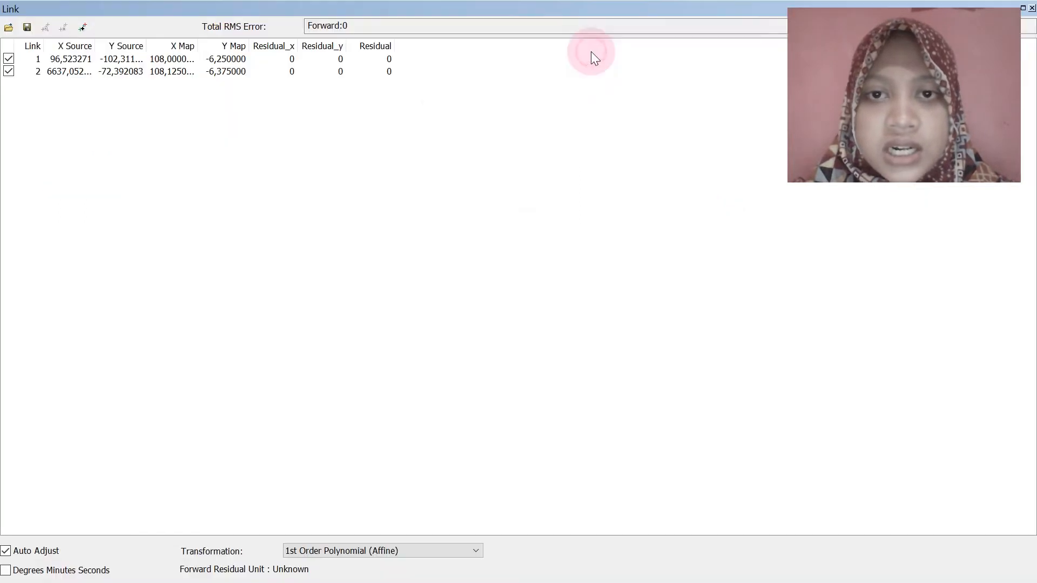
pyautogui.click(243, 74)
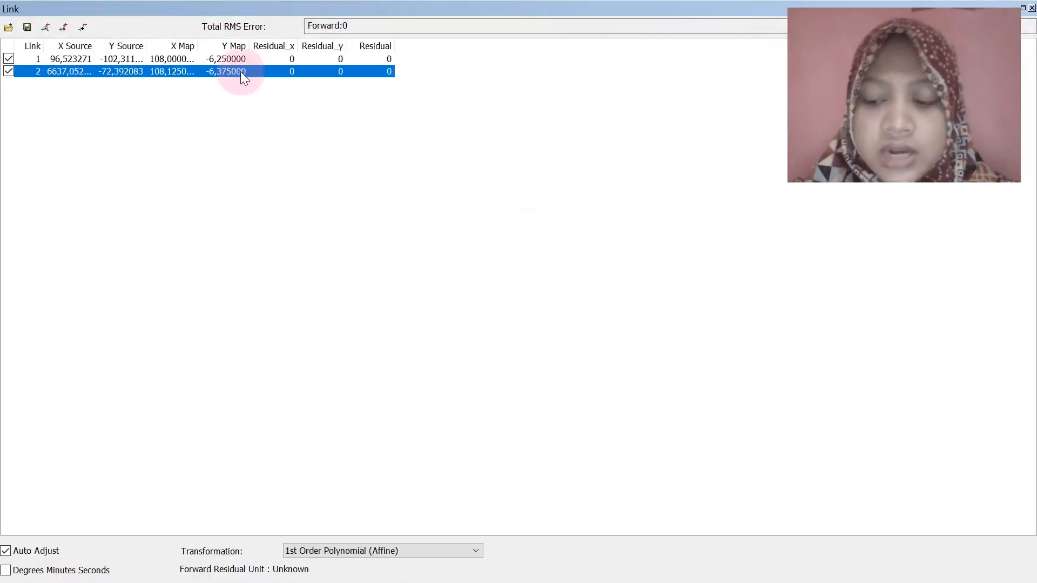
pyautogui.press('Delete')
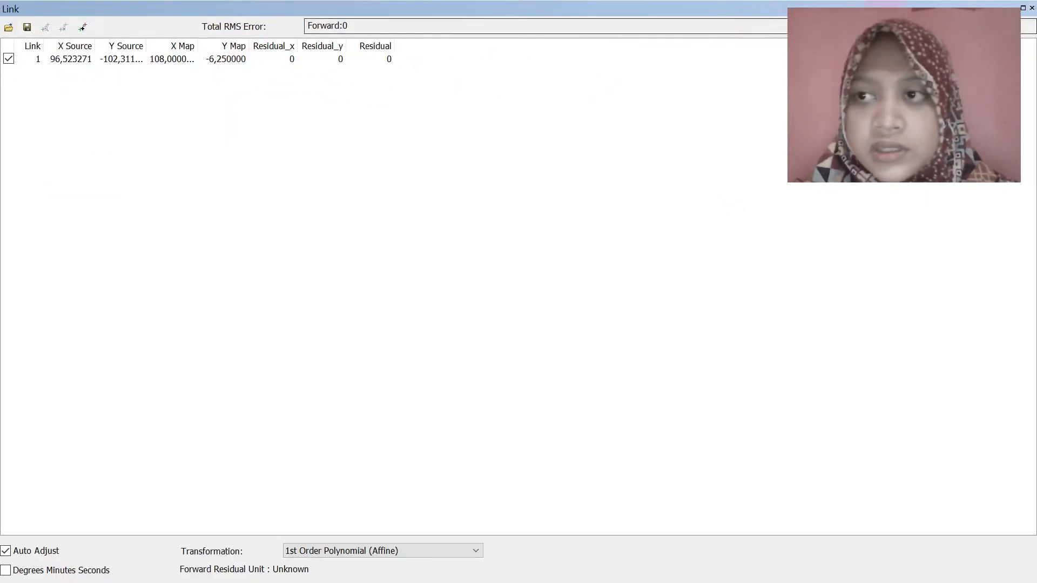
pyautogui.click(1032, 9)
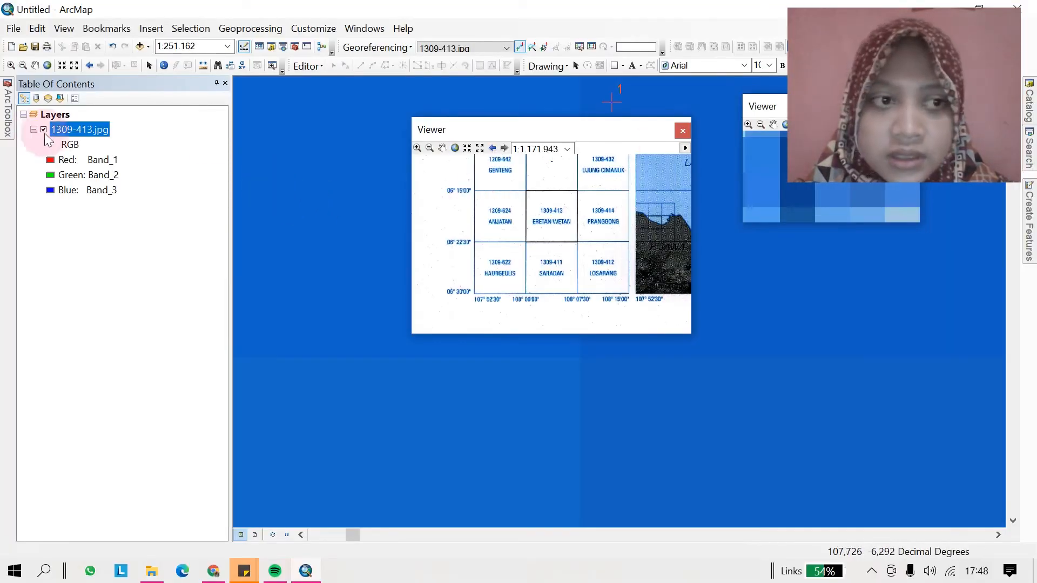
# Add a new control point on the map's upper-right grid intersection in the magnified viewer and open its DMS coordinate entry
pyautogui.rightClick(61, 130)
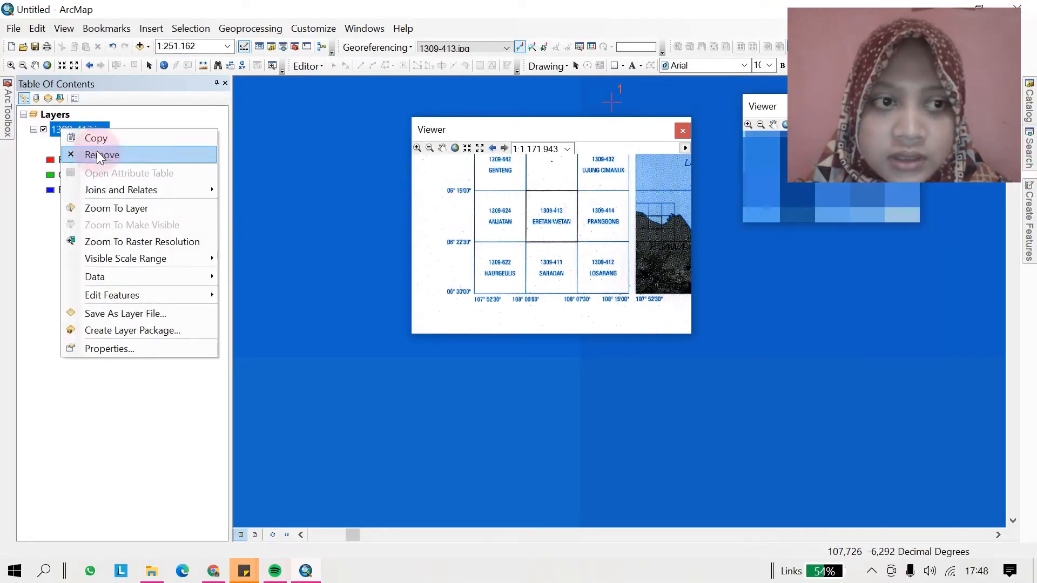
pyautogui.click(124, 211)
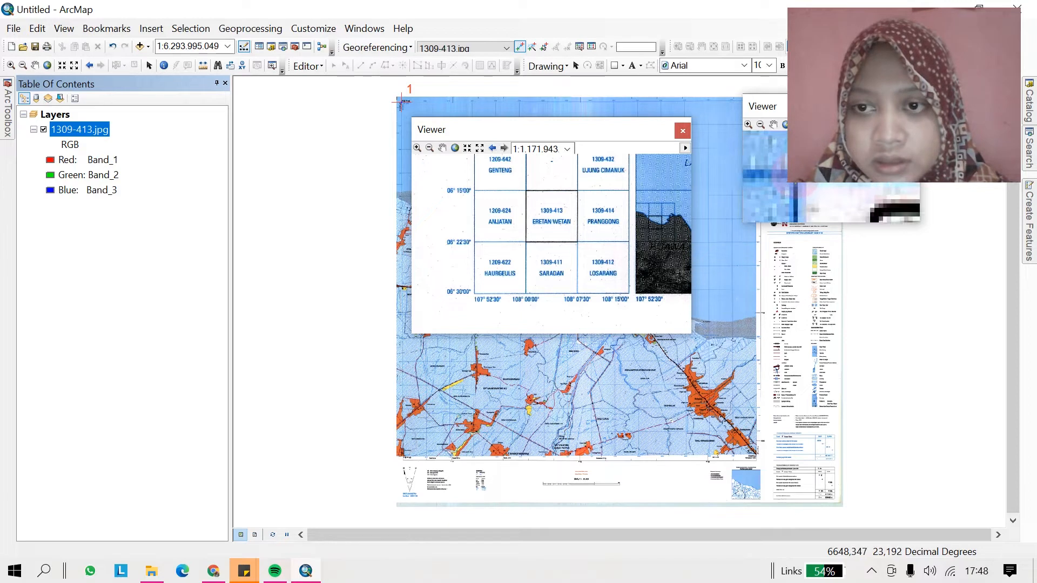
pyautogui.click(797, 184)
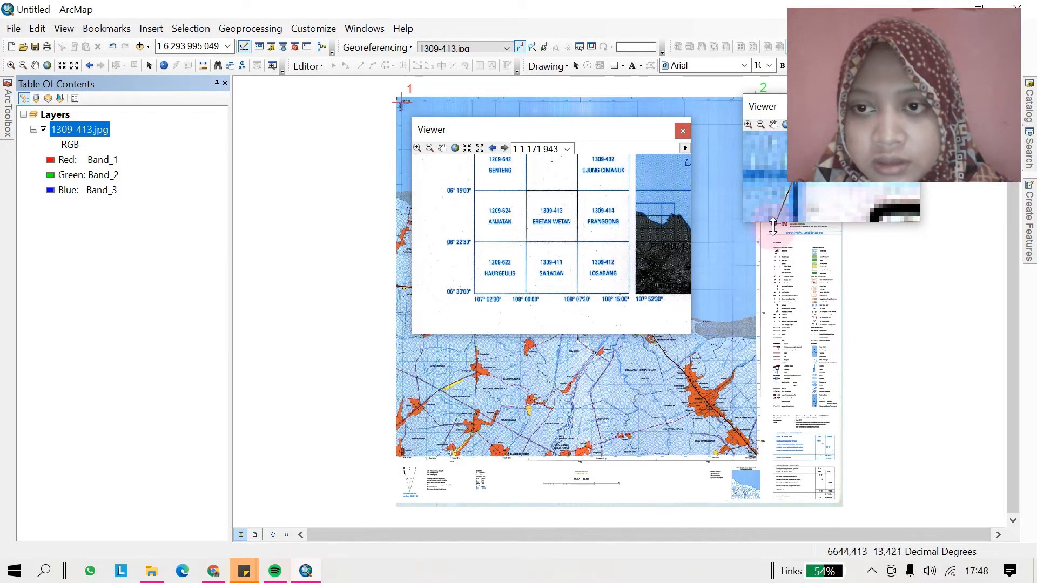
pyautogui.rightClick(714, 173)
pyautogui.click(742, 196)
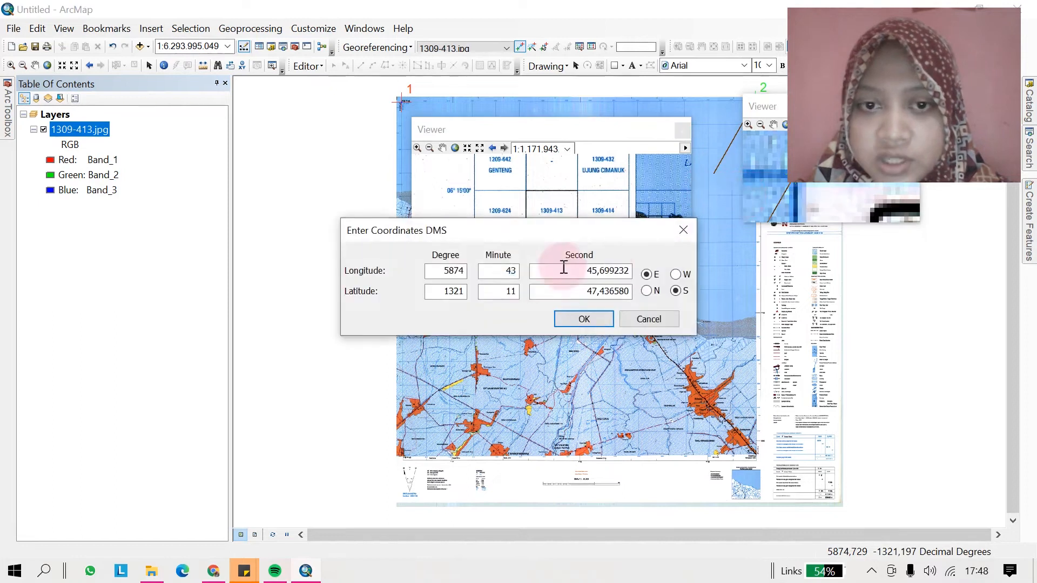
# Set the upper-right control point's longitude to 108° 07' 30" E, keeping the sheet index in view
pyautogui.doubleClick(469, 275)
pyautogui.moveTo(529, 223); pyautogui.dragTo(538, 338)
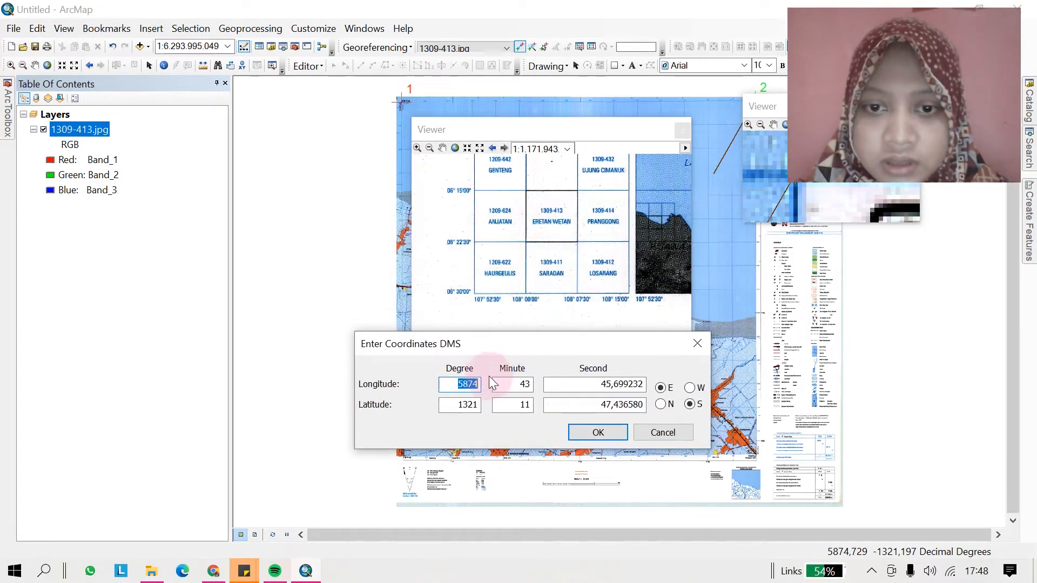
pyautogui.write('08')
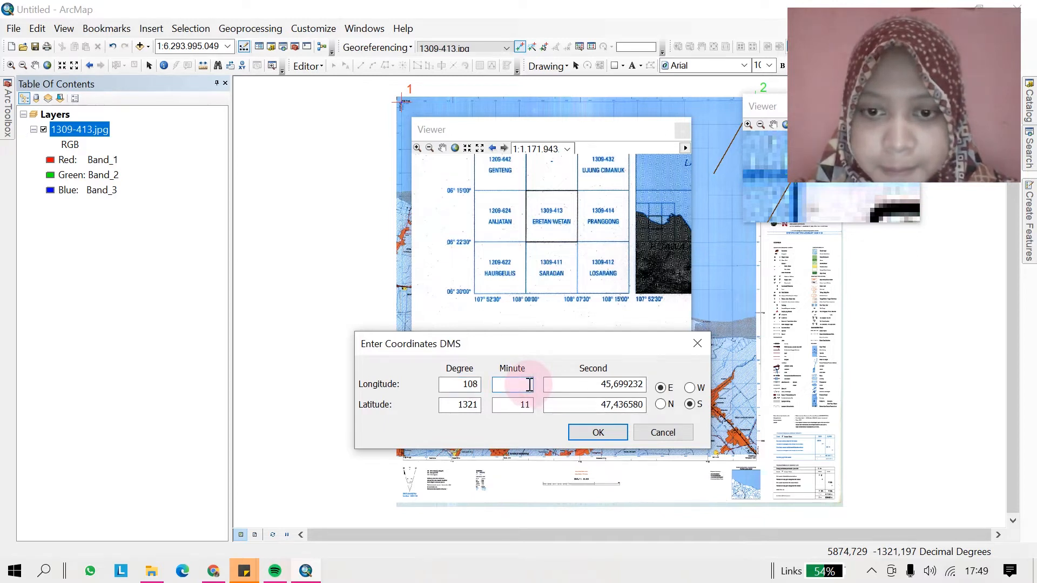
pyautogui.write('07')
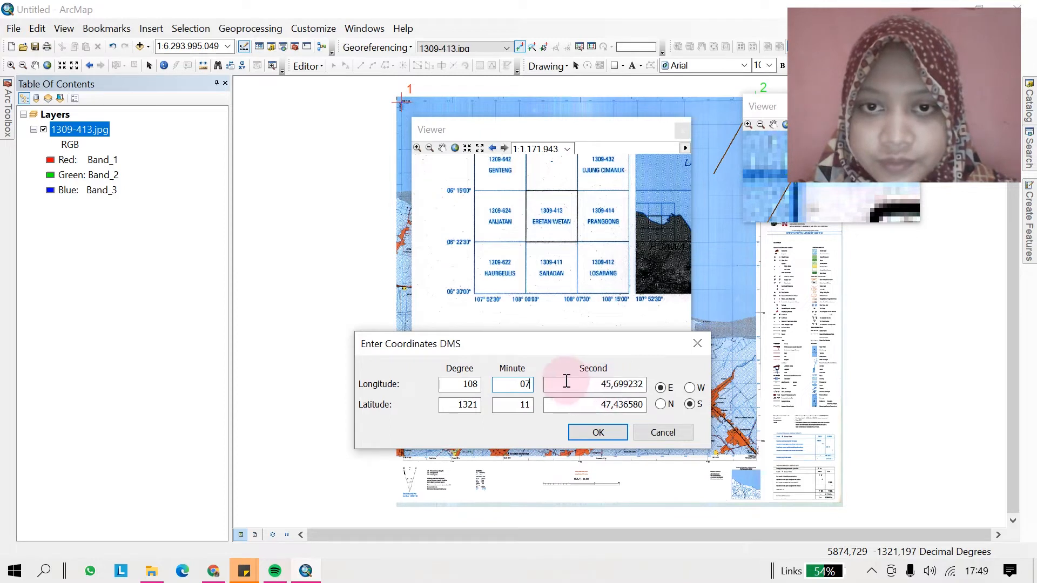
pyautogui.press('Tab')
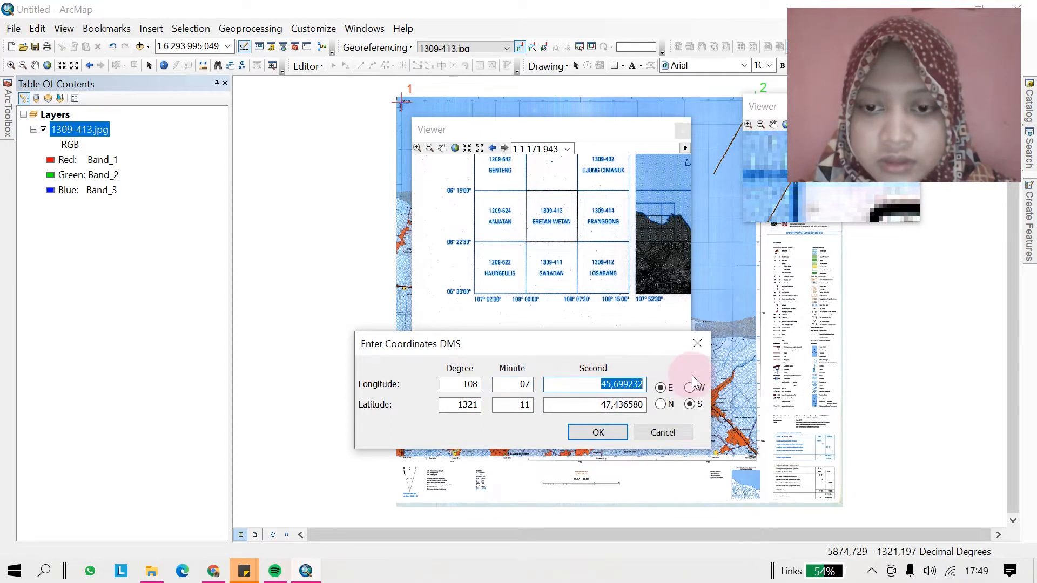
pyautogui.press('BackSpace')
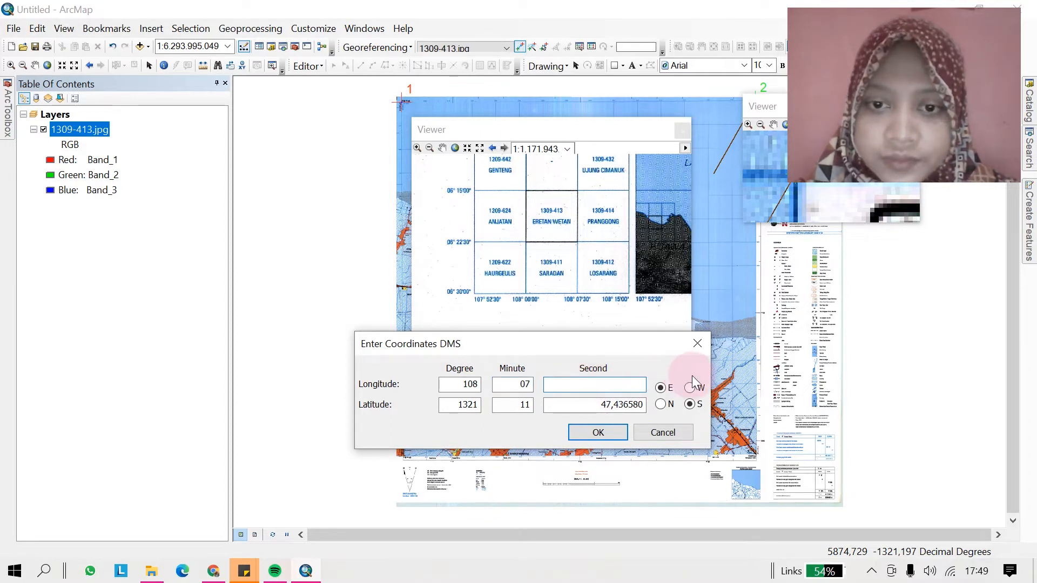
pyautogui.write('30')
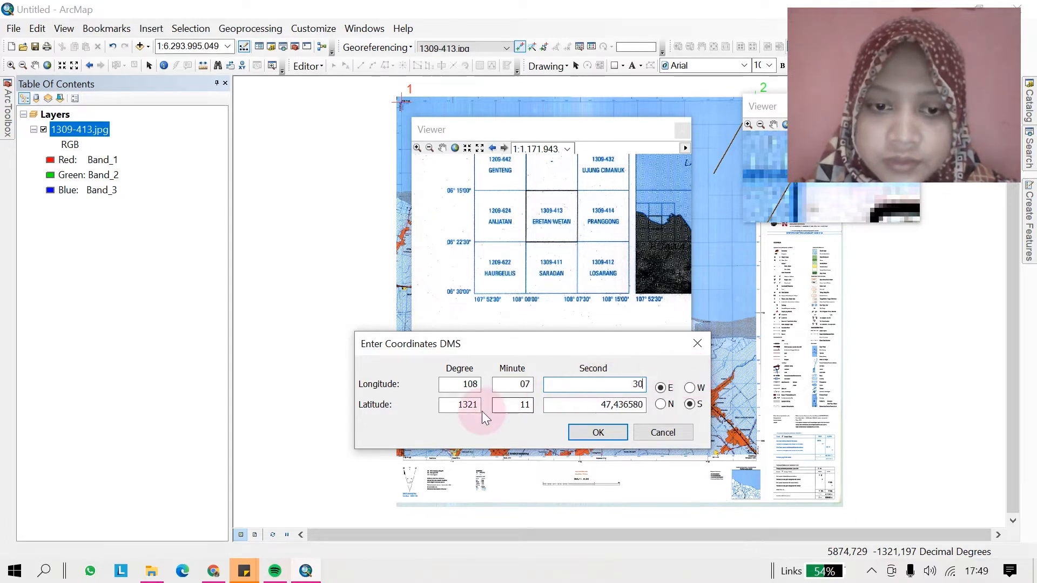
# Set the upper-right control point's latitude to 6° 15' 0" S and apply its coordinates
pyautogui.doubleClick(468, 406)
pyautogui.press('BackSpace')
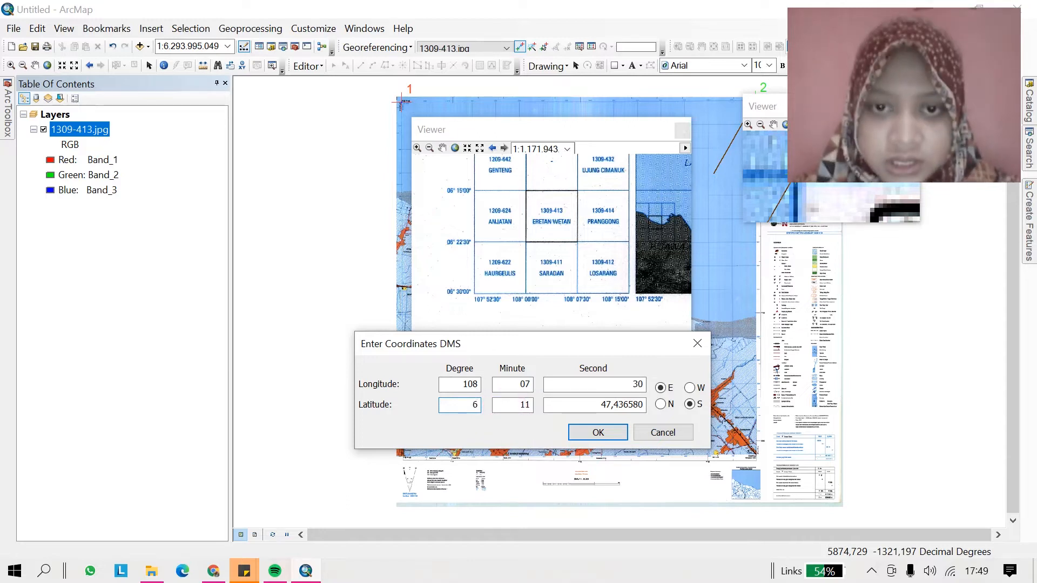
pyautogui.click(513, 404)
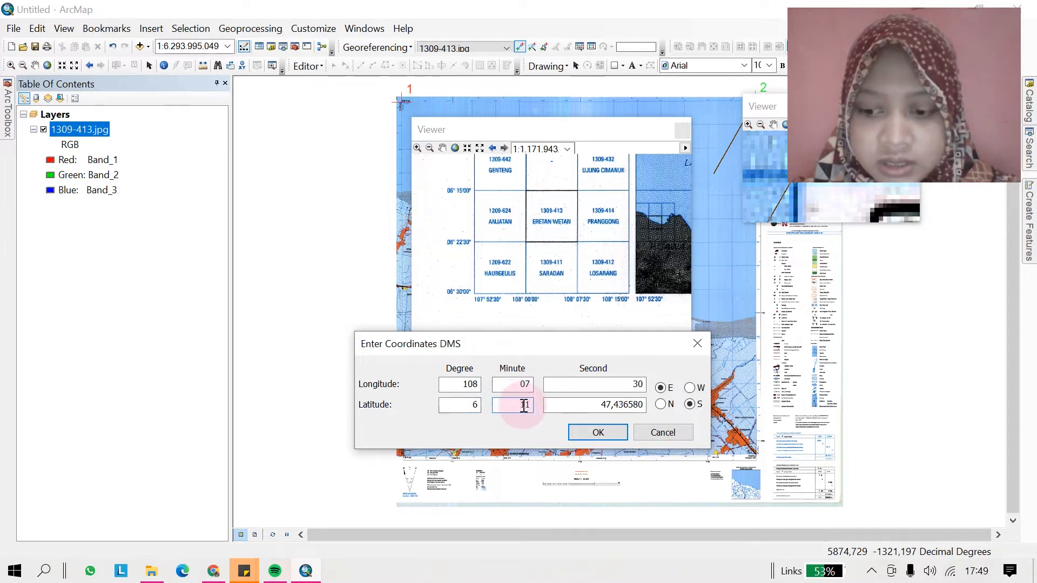
pyautogui.press('BackSpace')
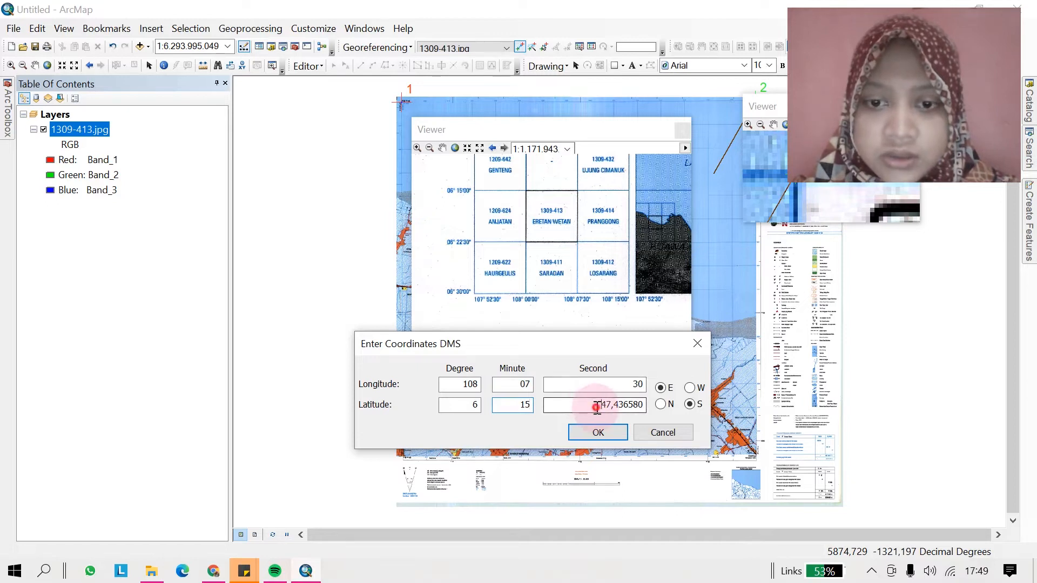
pyautogui.doubleClick(597, 409)
pyautogui.press('BackSpace')
pyautogui.write('00')
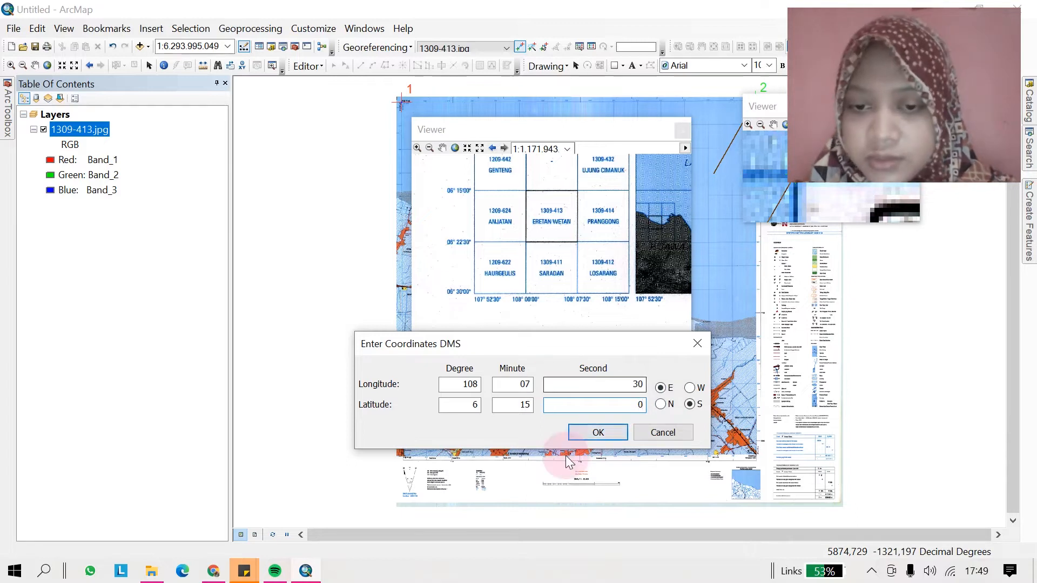
pyautogui.click(583, 433)
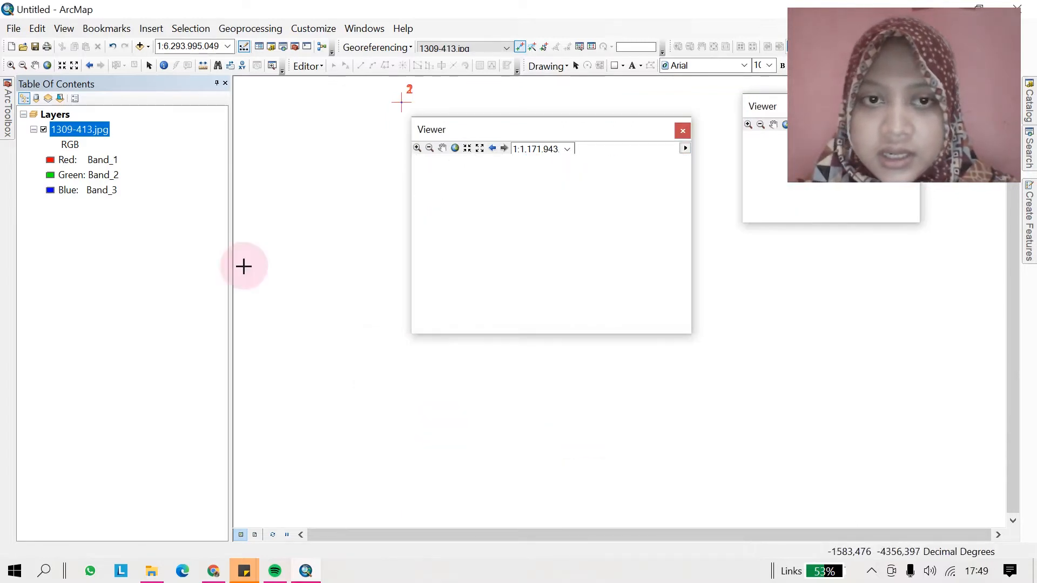
# Zoom to the 1309-413.jpg layer and close the small viewer beside the map's upper-right corner
pyautogui.rightClick(81, 132)
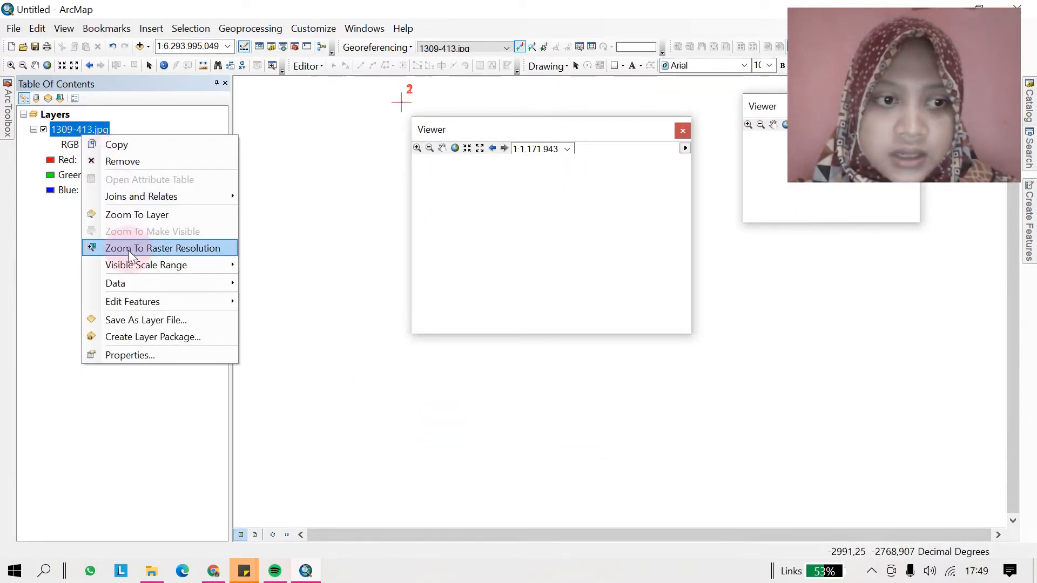
pyautogui.click(136, 215)
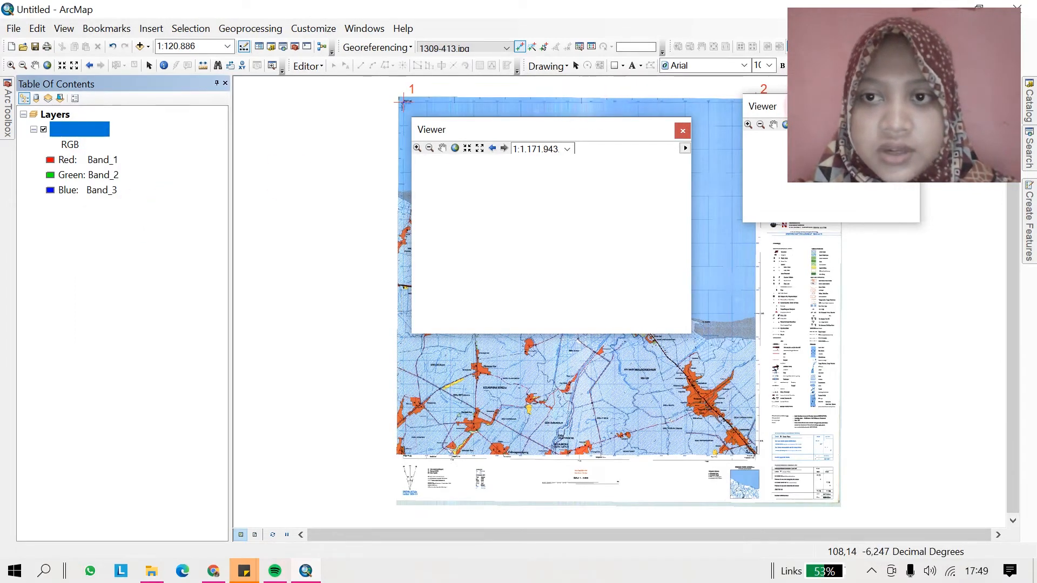
pyautogui.moveTo(807, 108); pyautogui.dragTo(809, 202)
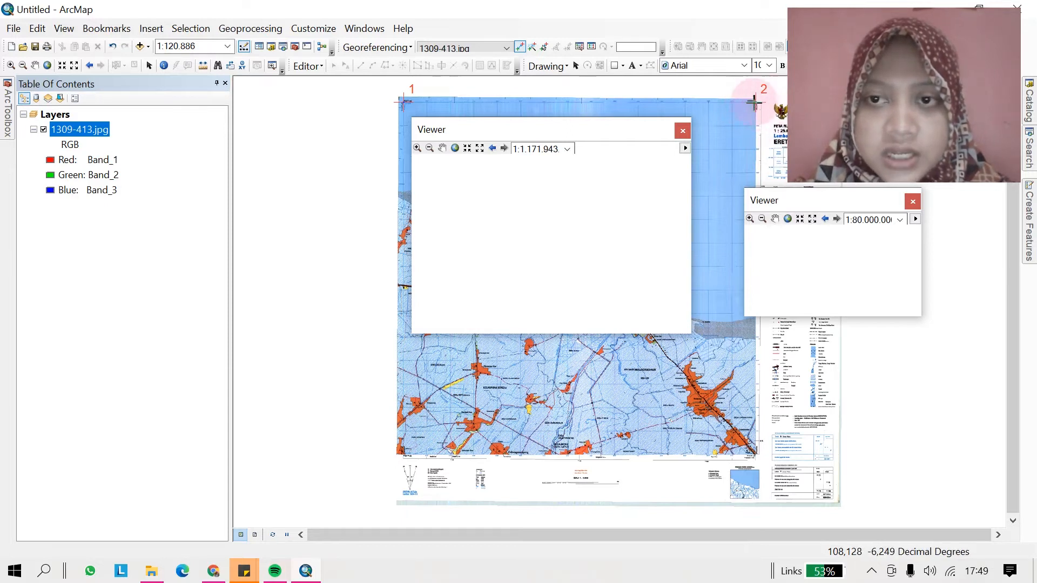
pyautogui.click(912, 201)
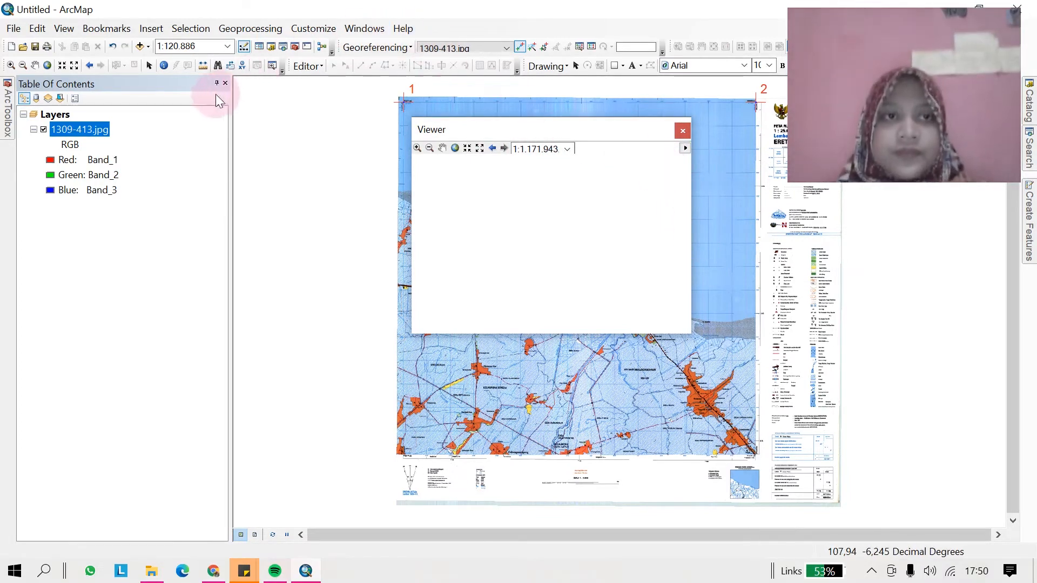
# Create an enlarged viewer window of the map's lower-right corner and close the blank sheet index viewer
pyautogui.click(274, 66)
pyautogui.moveTo(718, 424); pyautogui.dragTo(780, 481)
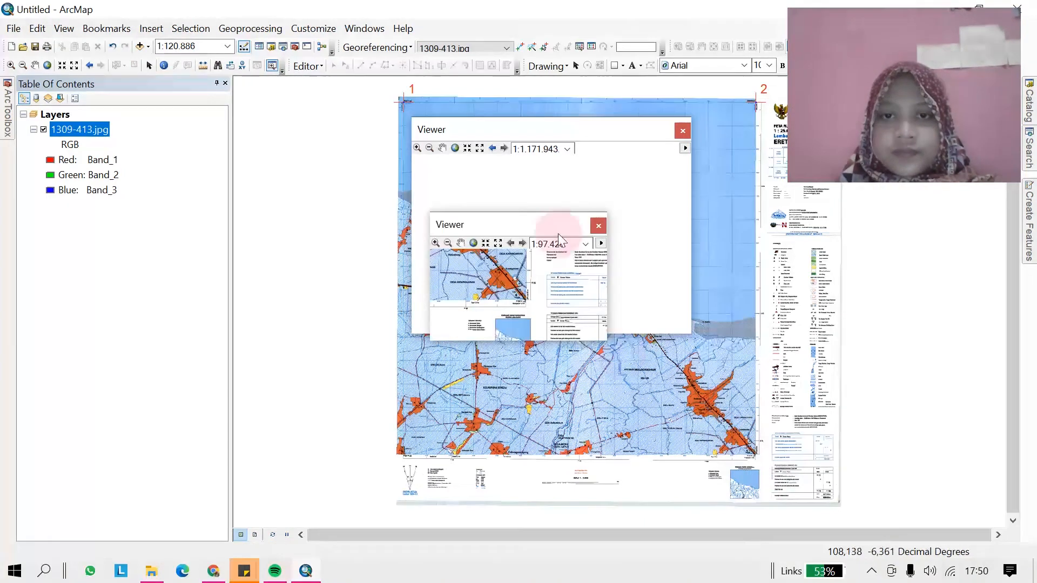
pyautogui.moveTo(607, 342); pyautogui.dragTo(658, 421)
pyautogui.moveTo(606, 226); pyautogui.dragTo(563, 294)
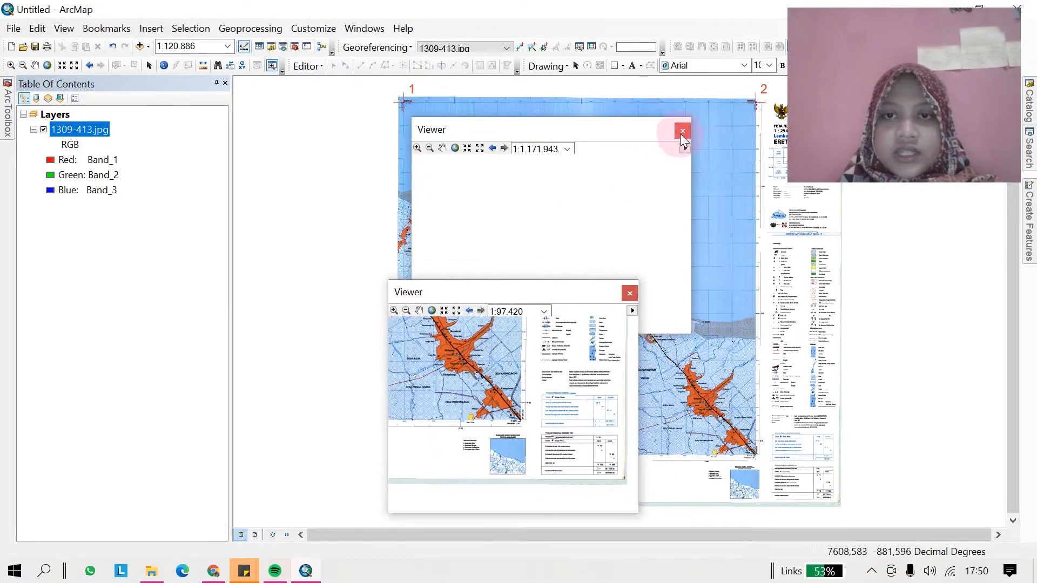
pyautogui.moveTo(650, 138); pyautogui.dragTo(698, 111)
pyautogui.click(732, 103)
# Create a viewer of the sheet index diagram, magnify it until its coordinates are legible, and place it above the corner viewer
pyautogui.click(272, 66)
pyautogui.moveTo(762, 130); pyautogui.dragTo(866, 196)
pyautogui.moveTo(507, 231); pyautogui.dragTo(579, 125)
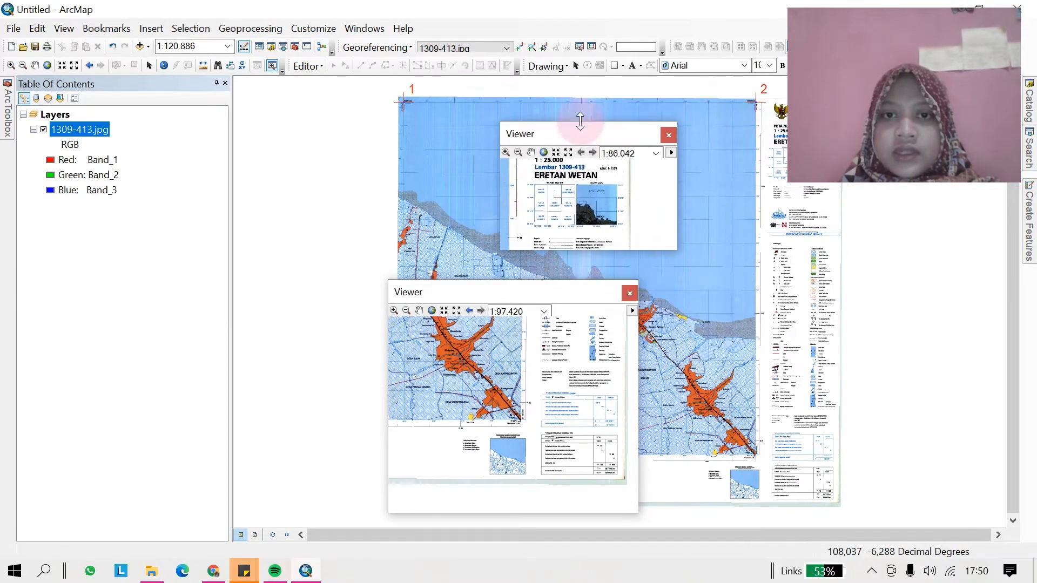
pyautogui.moveTo(677, 250)
pyautogui.mouseDown()
pyautogui.moveTo(804, 348)
pyautogui.moveTo(934, 404)
pyautogui.mouseUp()
pyautogui.click(507, 152)
pyautogui.moveTo(639, 234); pyautogui.dragTo(752, 314)
pyautogui.moveTo(583, 224); pyautogui.dragTo(810, 449)
pyautogui.moveTo(934, 404); pyautogui.dragTo(831, 337)
pyautogui.moveTo(722, 131); pyautogui.dragTo(658, 63)
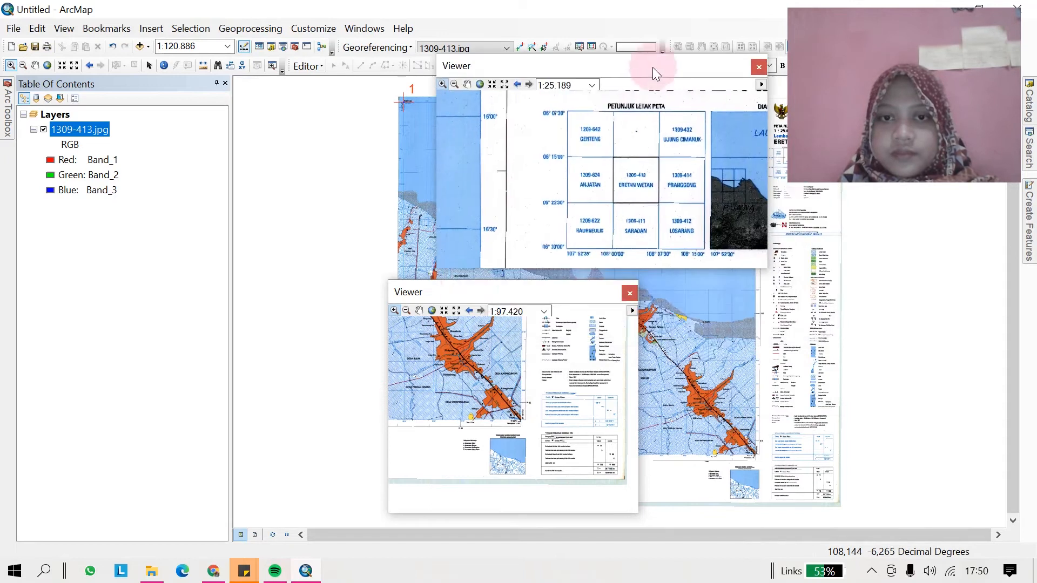
# Magnify the corner viewer to pixel level on the map's lower-right grid intersection
pyautogui.moveTo(480, 290); pyautogui.dragTo(551, 288)
pyautogui.click(466, 310)
pyautogui.moveTo(555, 373); pyautogui.dragTo(648, 464)
pyautogui.click(642, 438)
pyautogui.click(630, 466)
pyautogui.click(478, 311)
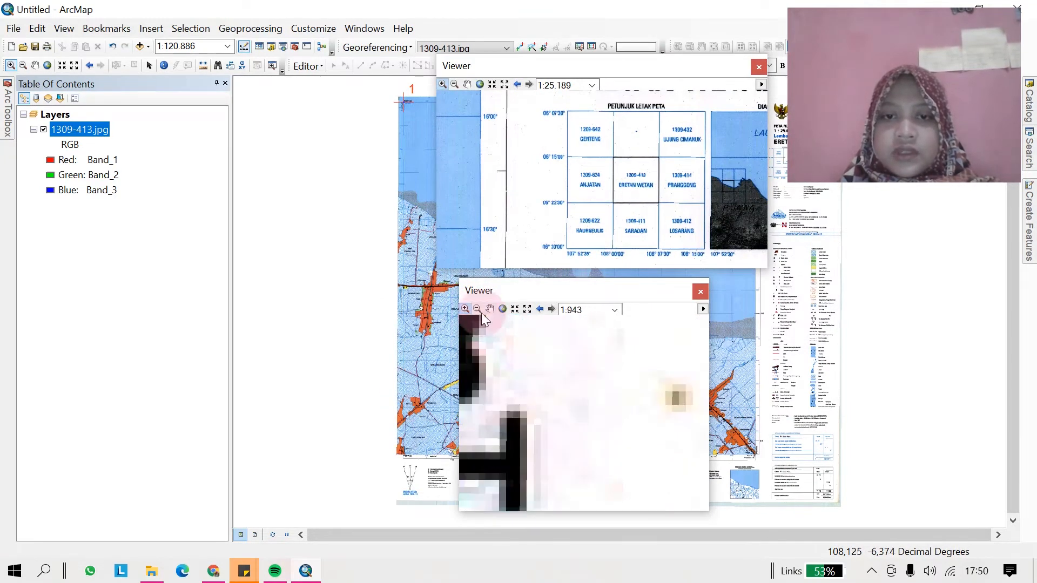
pyautogui.click(580, 411)
pyautogui.click(609, 398)
pyautogui.click(622, 434)
pyautogui.click(465, 309)
pyautogui.click(590, 504)
pyautogui.click(597, 463)
pyautogui.click(514, 389)
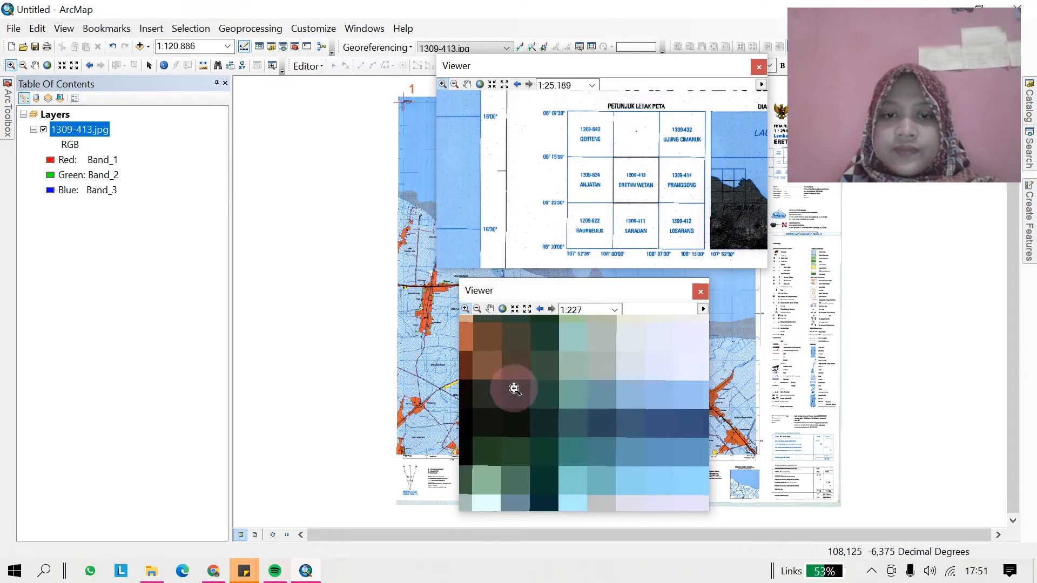
# Add a third control point on the map's lower-right grid intersection and open its DMS coordinate entry
pyautogui.click(519, 47)
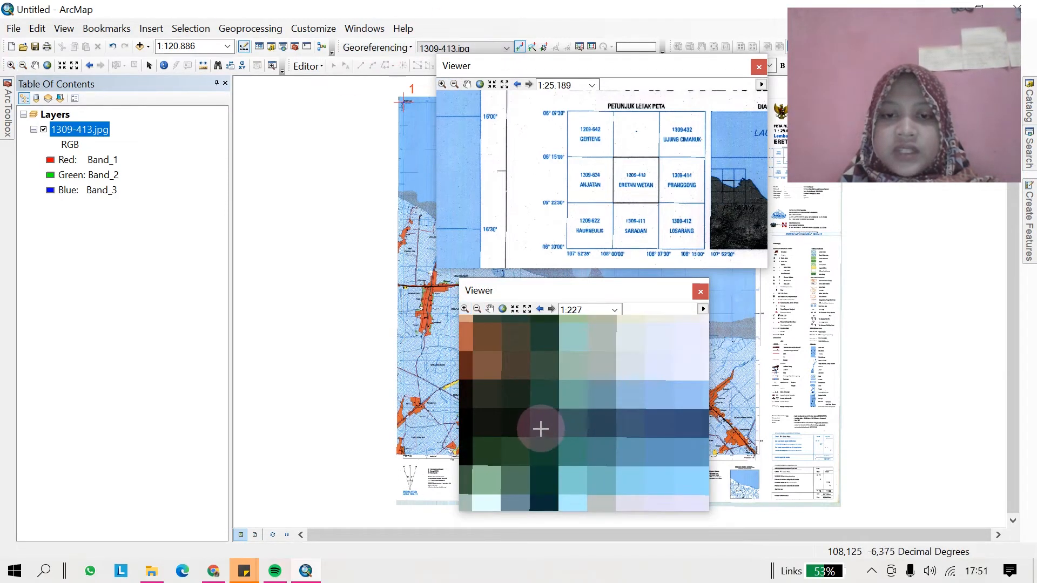
pyautogui.click(540, 429)
pyautogui.rightClick(723, 484)
pyautogui.click(767, 509)
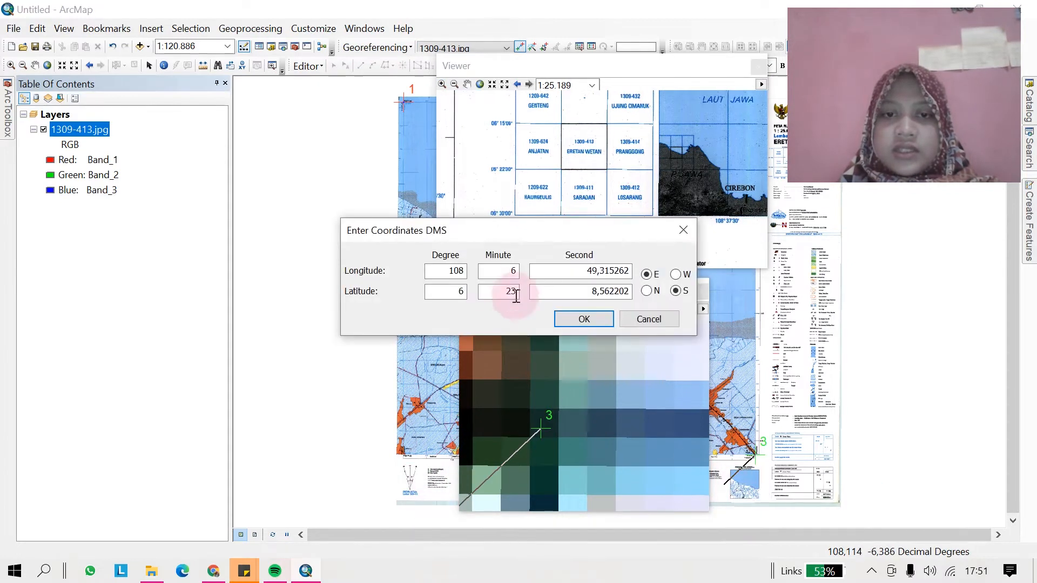
# Set the third control point's longitude to 108° 7' 30" E, keeping the sheet index in view
pyautogui.moveTo(513, 232); pyautogui.dragTo(545, 287)
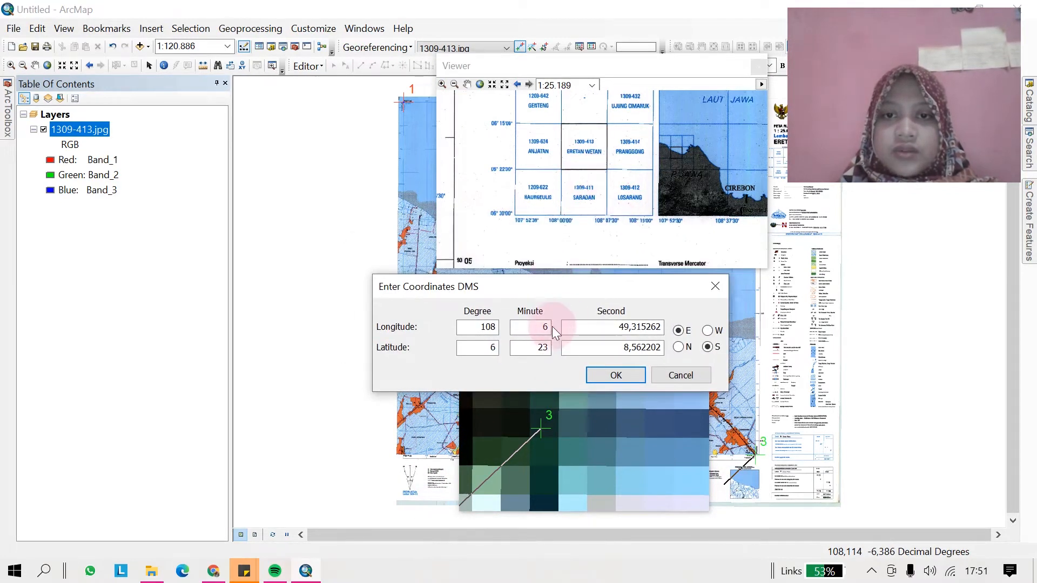
pyautogui.press('BackSpace')
pyautogui.write('7')
pyautogui.moveTo(618, 328); pyautogui.dragTo(683, 330)
pyautogui.press('BackSpace')
pyautogui.write('30')
# Set the third control point's latitude to 6° 22' 30" S and apply its coordinates
pyautogui.click(545, 347)
pyautogui.press('BackSpace')
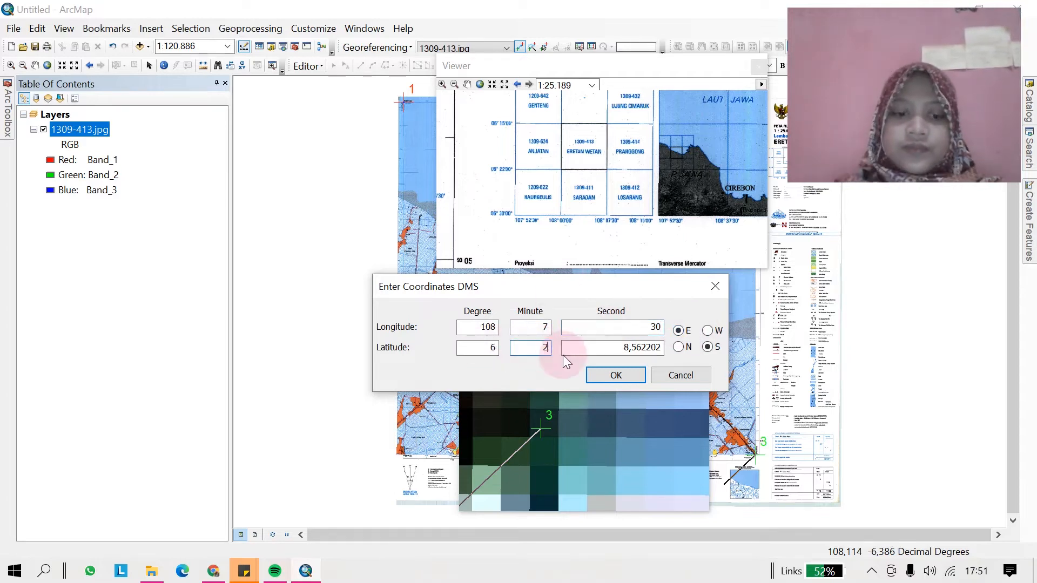
pyautogui.write('2')
pyautogui.moveTo(616, 348); pyautogui.dragTo(679, 352)
pyautogui.press('BackSpace')
pyautogui.write('30')
pyautogui.click(616, 374)
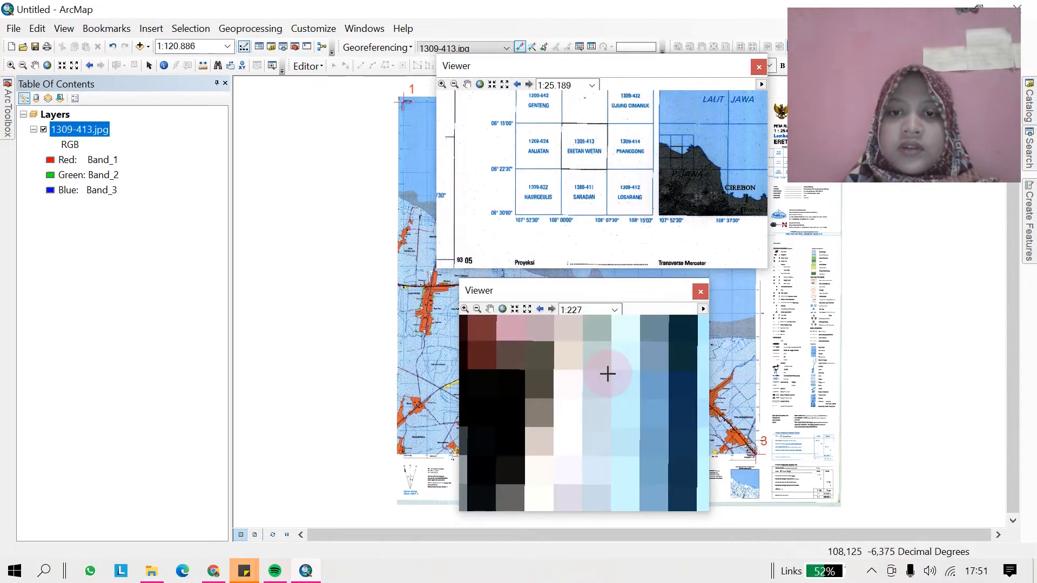
# Close the lower-right corner viewer and create a new viewer of the map's lower-left corner
pyautogui.moveTo(667, 287); pyautogui.dragTo(678, 262)
pyautogui.click(710, 267)
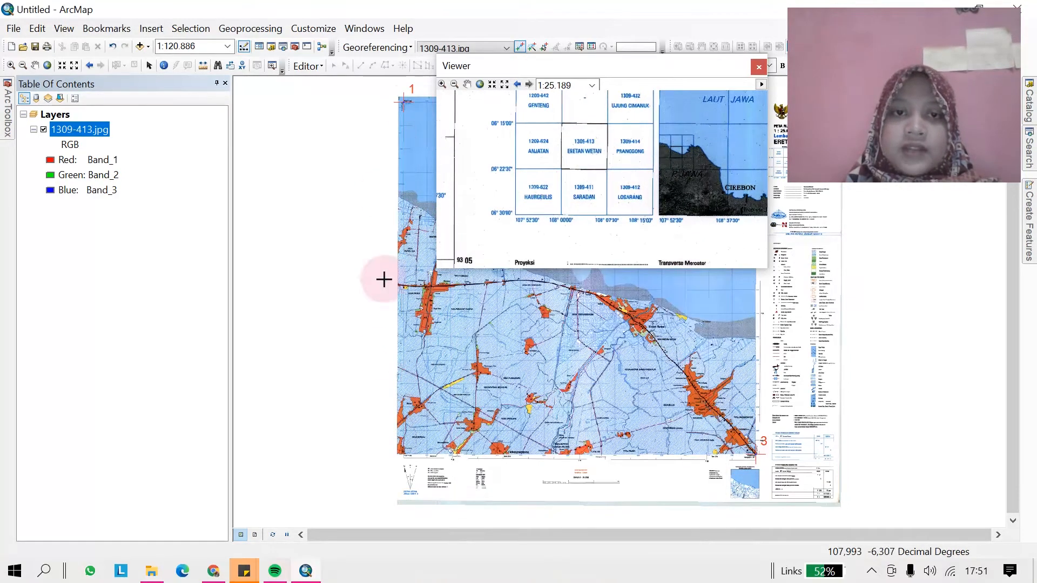
pyautogui.click(274, 68)
pyautogui.moveTo(373, 401); pyautogui.dragTo(472, 486)
# Place a fourth control point on the map's lower-left grid intersection in the magnified viewer
pyautogui.click(438, 243)
pyautogui.moveTo(479, 276); pyautogui.dragTo(528, 317)
pyautogui.moveTo(482, 268); pyautogui.dragTo(531, 315)
pyautogui.moveTo(471, 275); pyautogui.dragTo(553, 318)
pyautogui.moveTo(468, 276); pyautogui.dragTo(547, 315)
pyautogui.moveTo(468, 270); pyautogui.dragTo(480, 275)
pyautogui.click(519, 47)
pyautogui.click(503, 298)
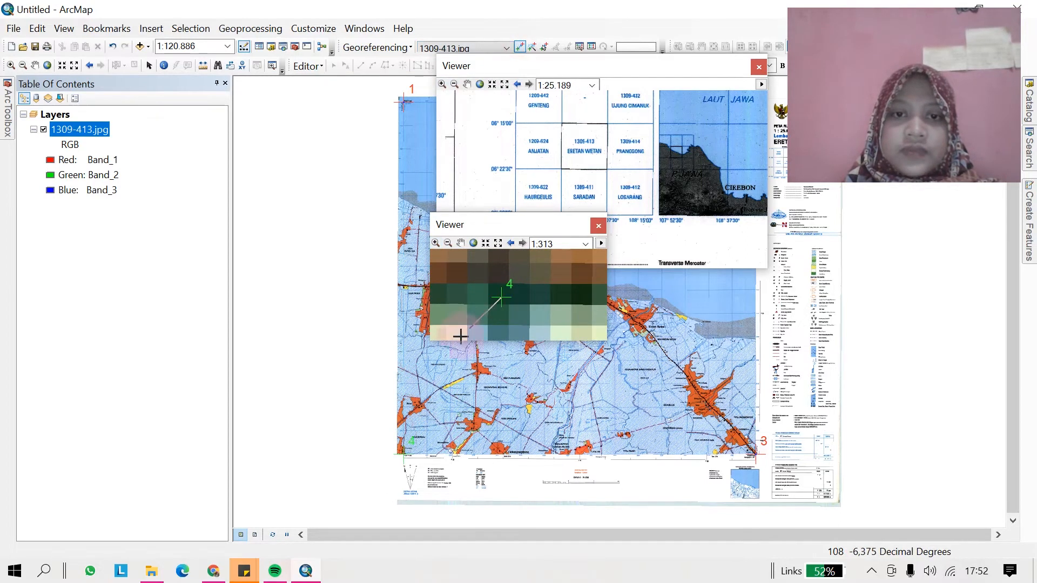
pyautogui.rightClick(368, 486)
pyautogui.click(404, 513)
pyautogui.moveTo(526, 227); pyautogui.dragTo(546, 313)
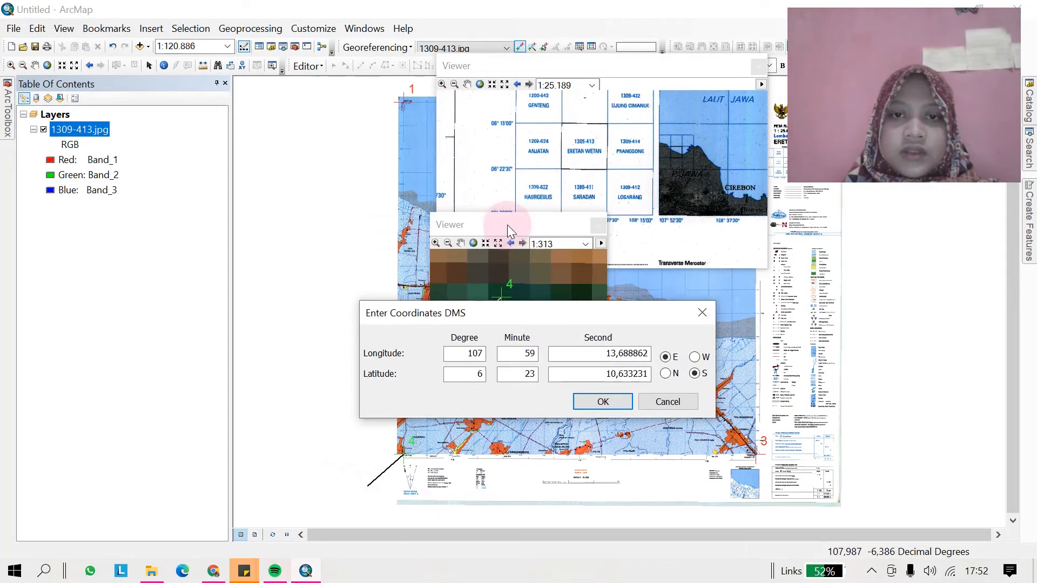
pyautogui.click(705, 314)
# Move the magnified viewer off the sheet index and open the fourth control point's DMS coordinate entry
pyautogui.moveTo(509, 225); pyautogui.dragTo(441, 295)
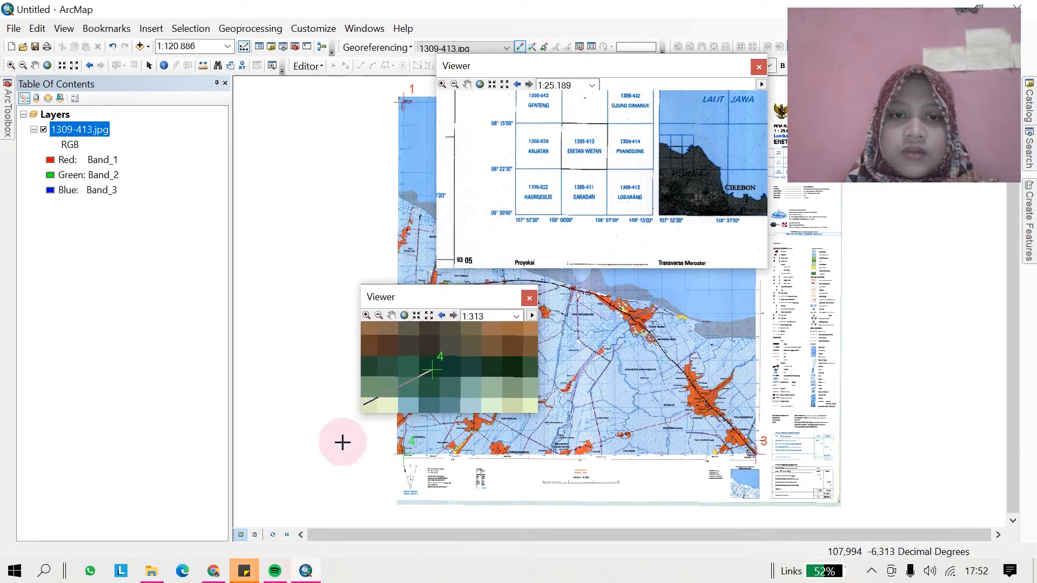
pyautogui.rightClick(370, 484)
pyautogui.click(397, 517)
pyautogui.moveTo(520, 227); pyautogui.dragTo(566, 304)
pyautogui.click(607, 180)
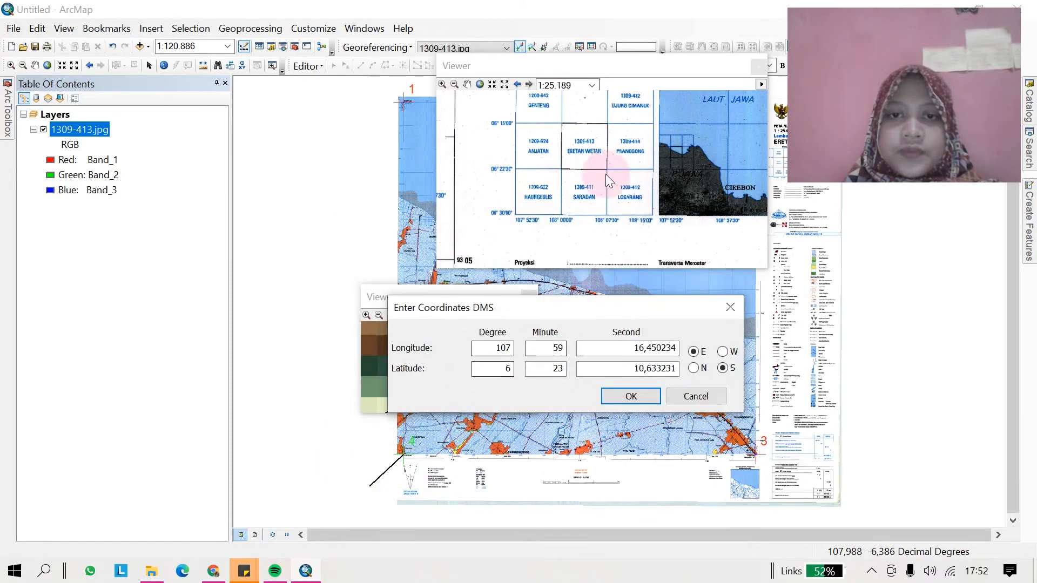
# Set the fourth control point's longitude to 108° 0' 0" E
pyautogui.moveTo(505, 347); pyautogui.dragTo(552, 351)
pyautogui.press('BackSpace')
pyautogui.write('8')
pyautogui.write('00')
pyautogui.moveTo(620, 348); pyautogui.dragTo(724, 336)
pyautogui.write('0')
pyautogui.click(557, 350)
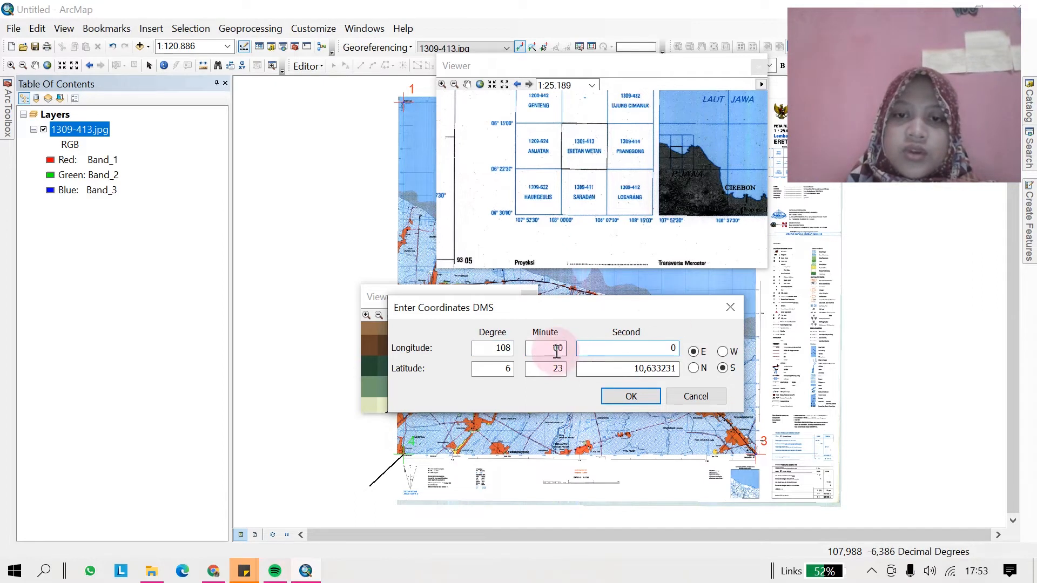
# Set the fourth control point's latitude to 6° 22' 30" S and apply its coordinates
pyautogui.click(504, 370)
pyautogui.click(560, 373)
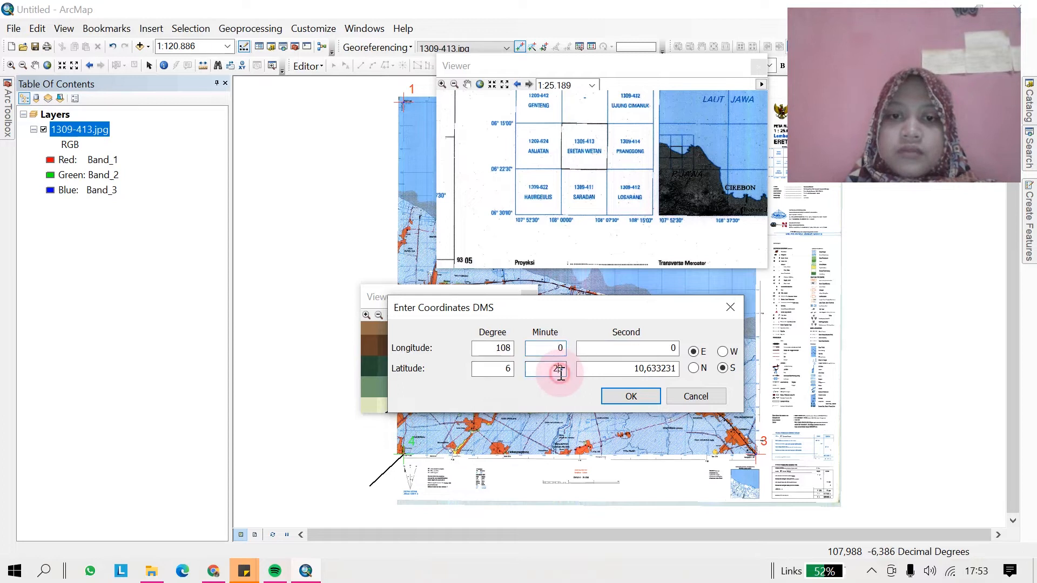
pyautogui.write('22')
pyautogui.doubleClick(632, 369)
pyautogui.write('30')
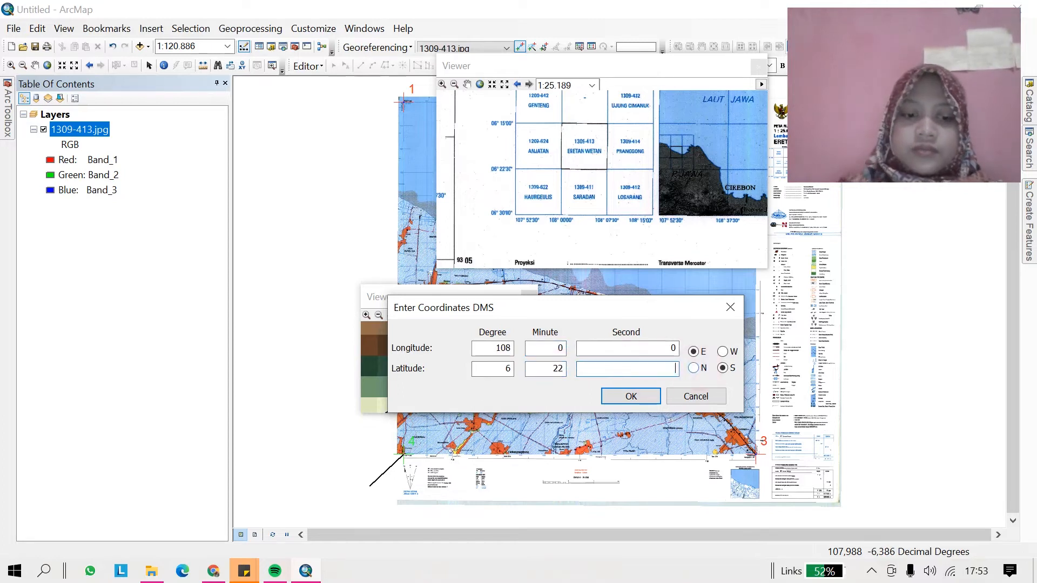
pyautogui.click(642, 399)
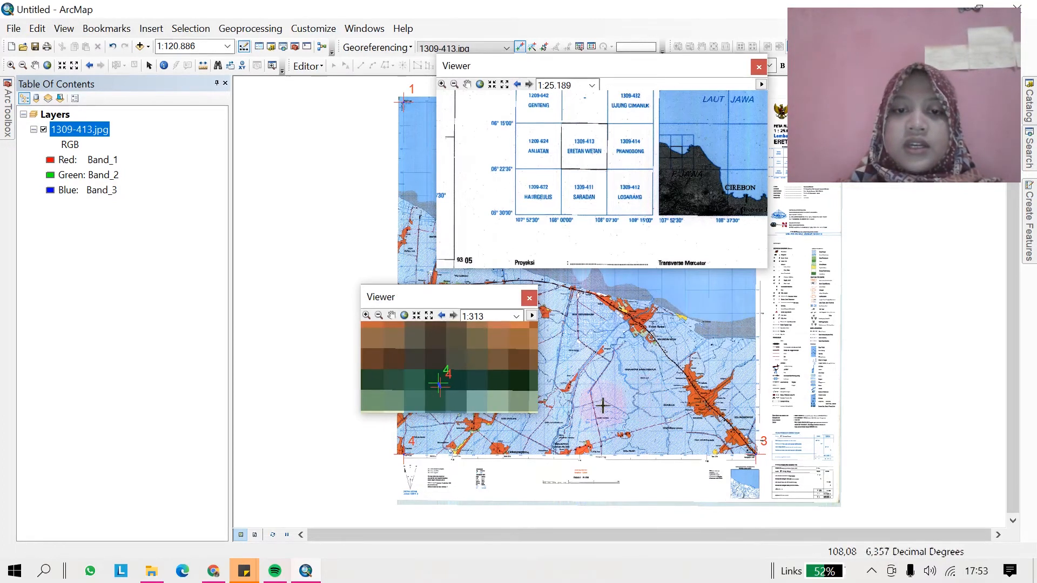
# Zoom to the full extent of the 1309-413.jpg layer and close both magnified viewer windows
pyautogui.rightClick(97, 132)
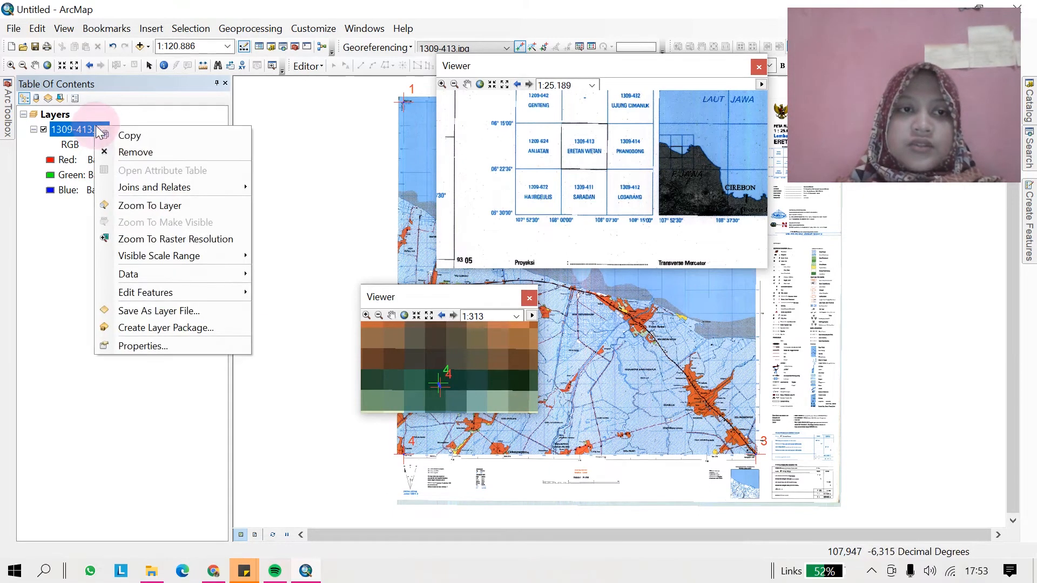
pyautogui.click(152, 203)
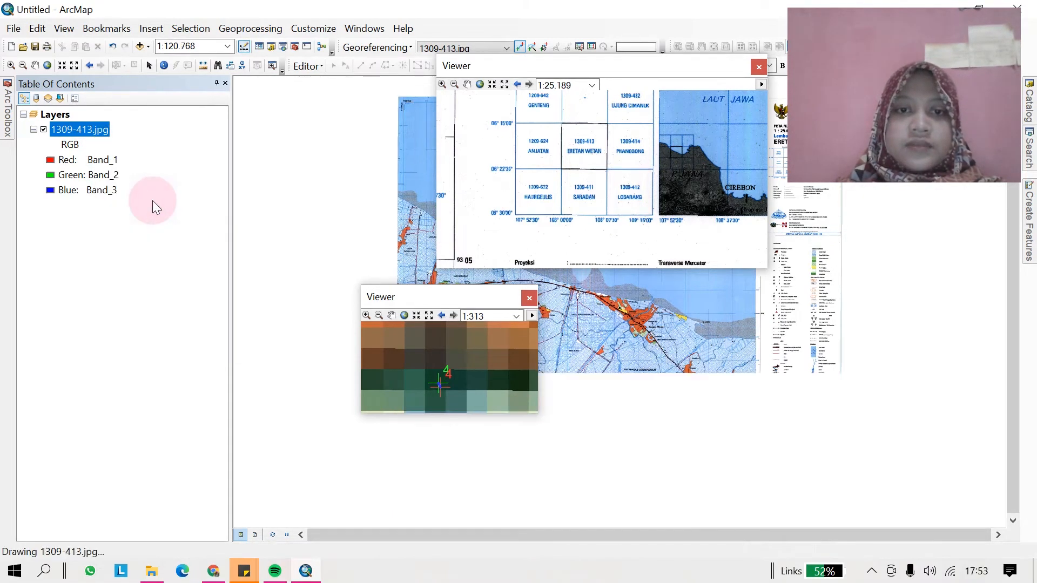
pyautogui.click(529, 299)
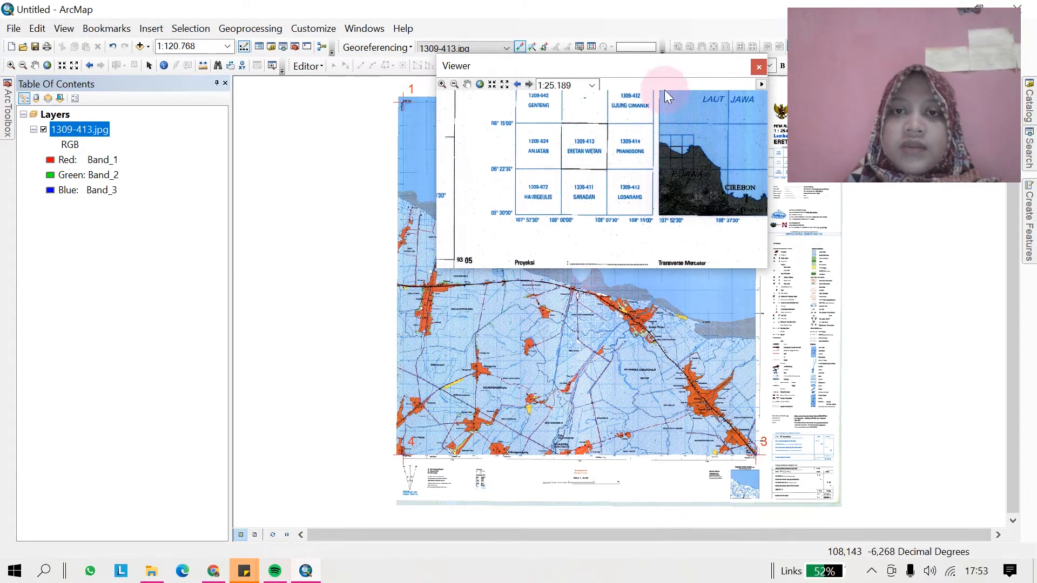
pyautogui.moveTo(663, 66); pyautogui.dragTo(1022, 113)
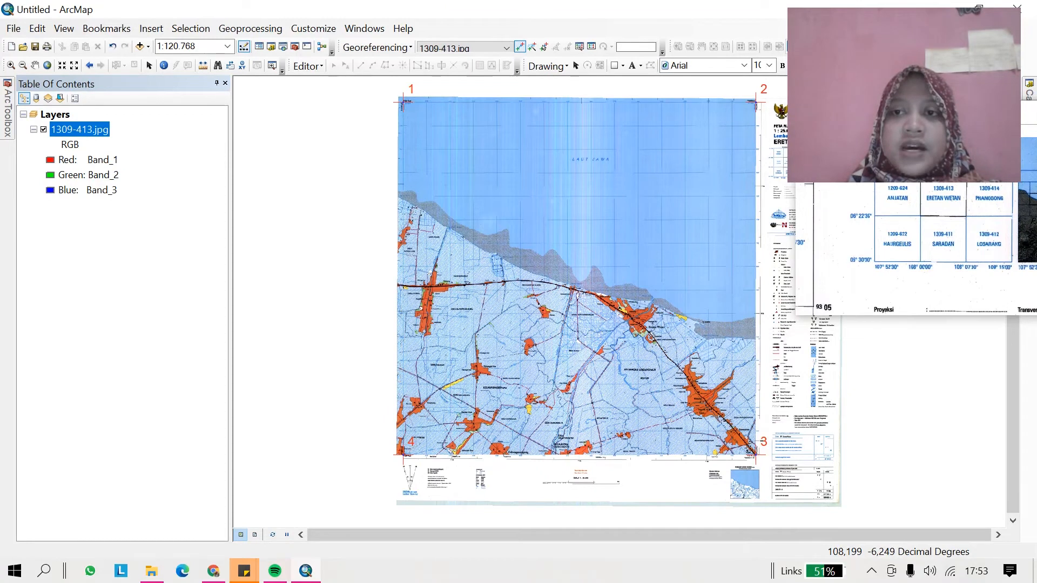
pyautogui.moveTo(1017, 113); pyautogui.dragTo(789, 122)
pyautogui.click(888, 122)
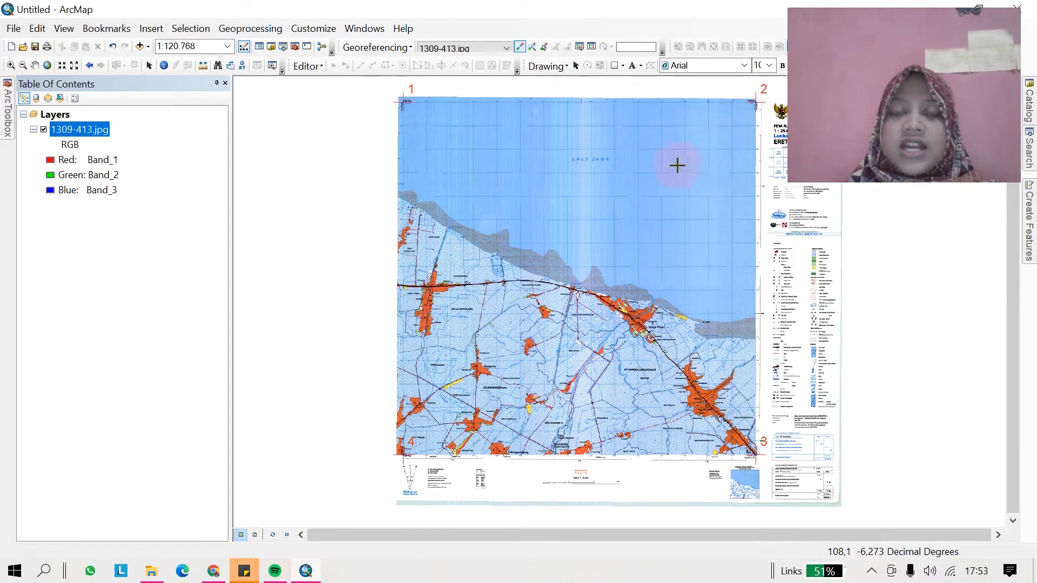
# Review the four control points' coordinates, residuals and total RMS error in the link table
pyautogui.click(589, 47)
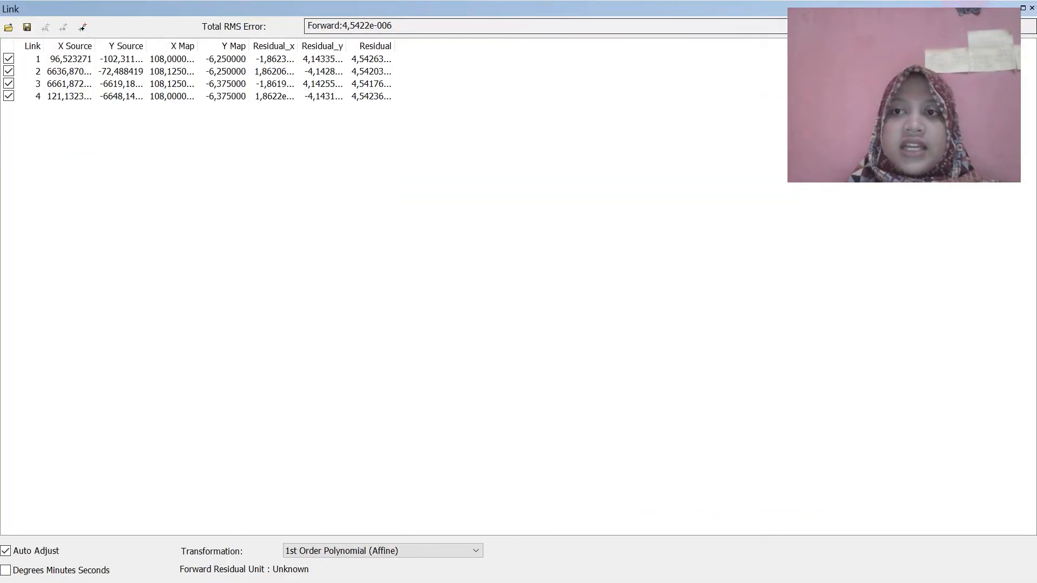
pyautogui.click(1031, 8)
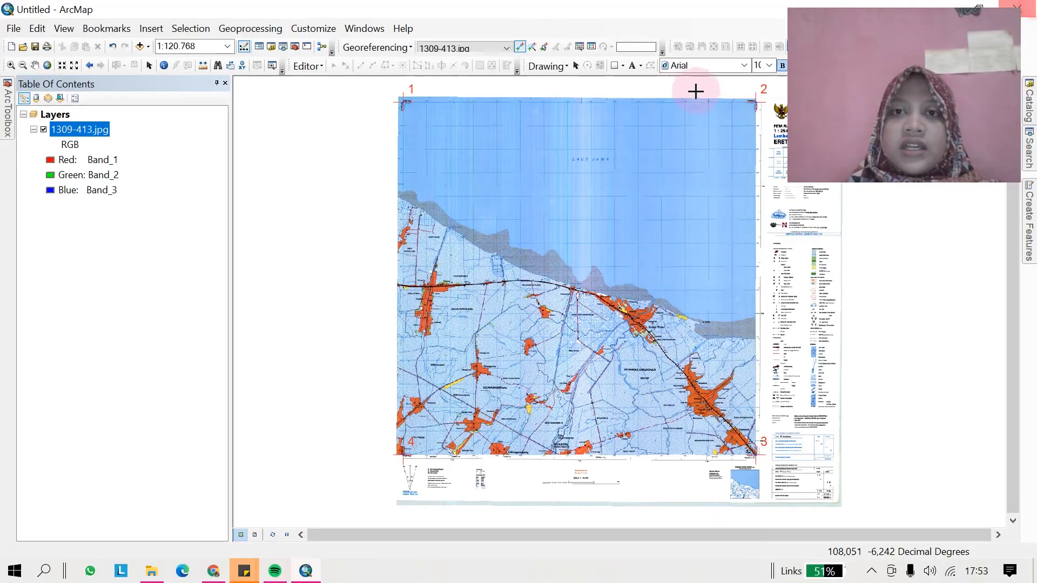
pyautogui.click(591, 47)
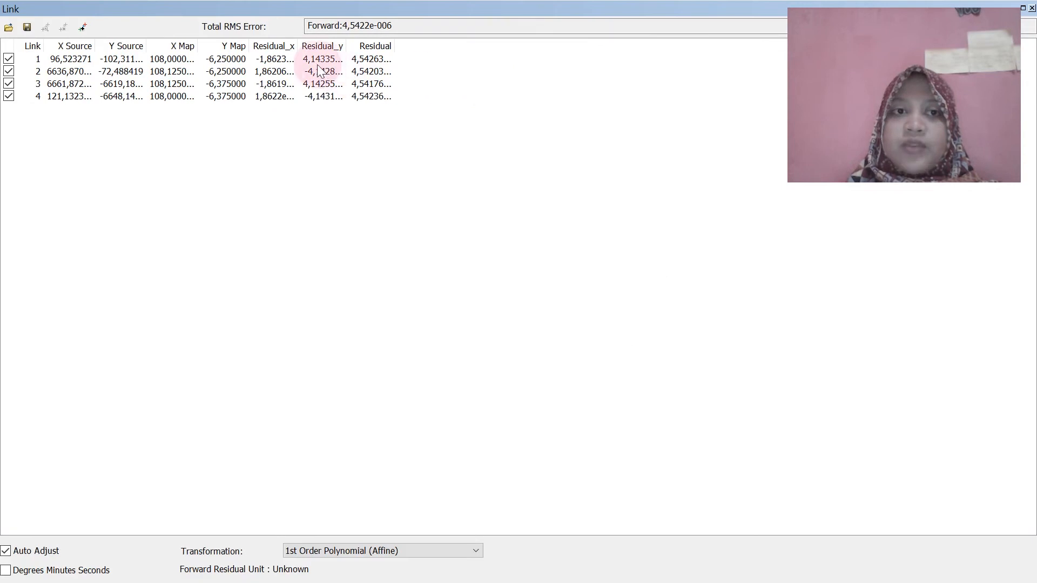
pyautogui.click(169, 97)
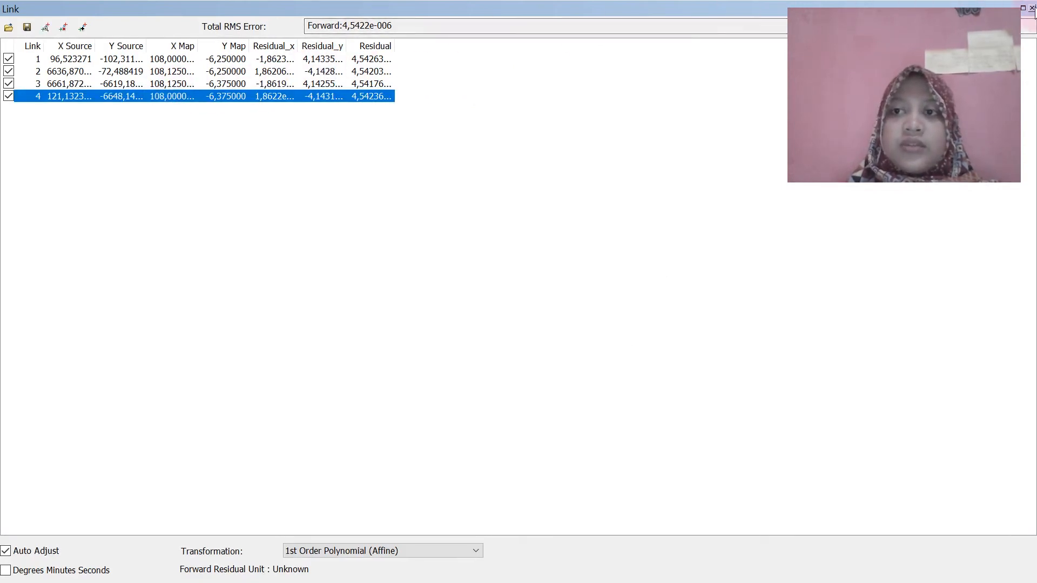
pyautogui.click(1031, 8)
pyautogui.click(592, 46)
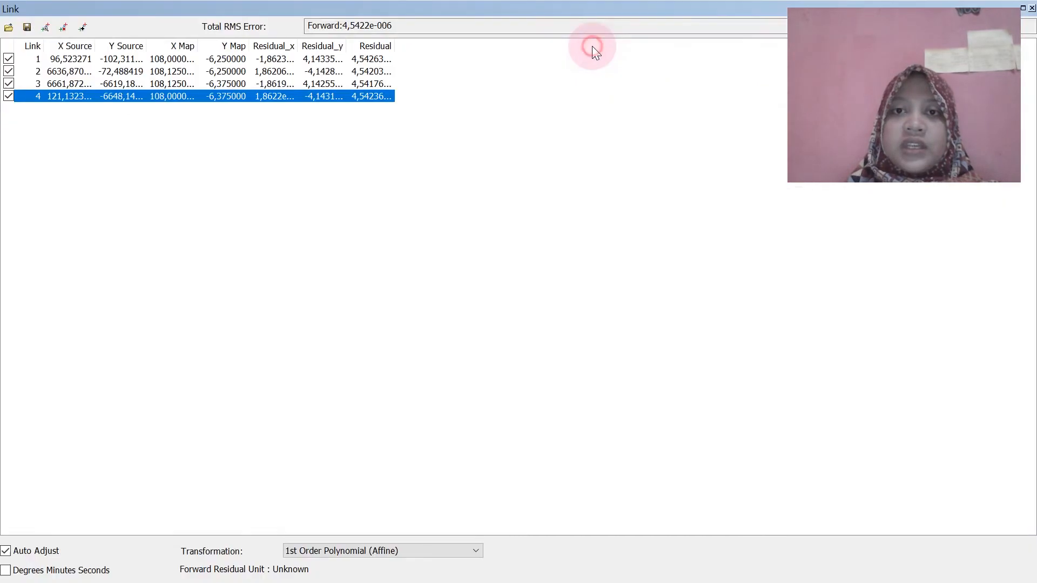
pyautogui.click(1030, 9)
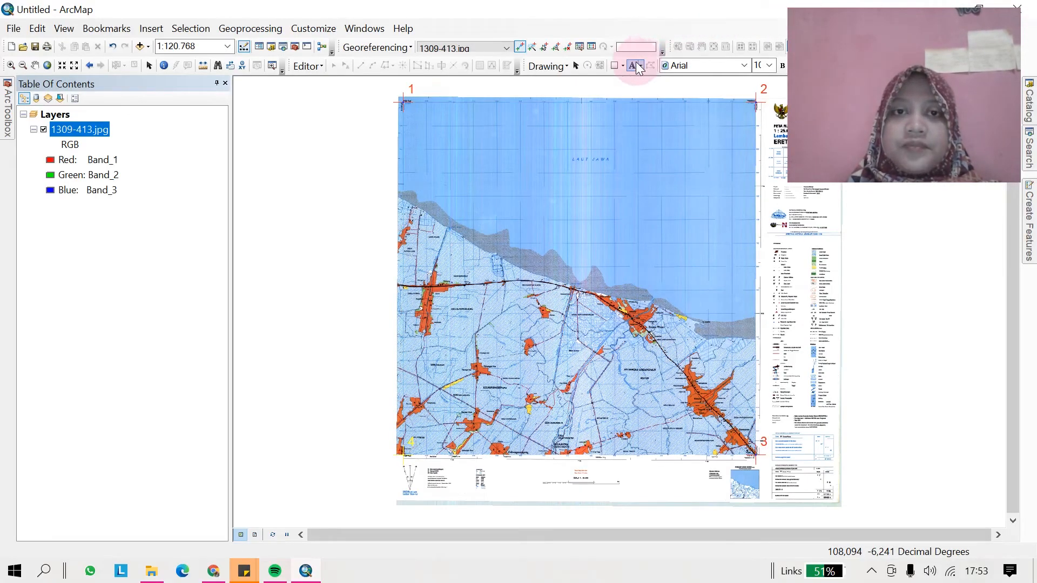
# Start rectifying the georeferenced raster and name the output RBI eretan wetan with compression type NONE
pyautogui.click(351, 46)
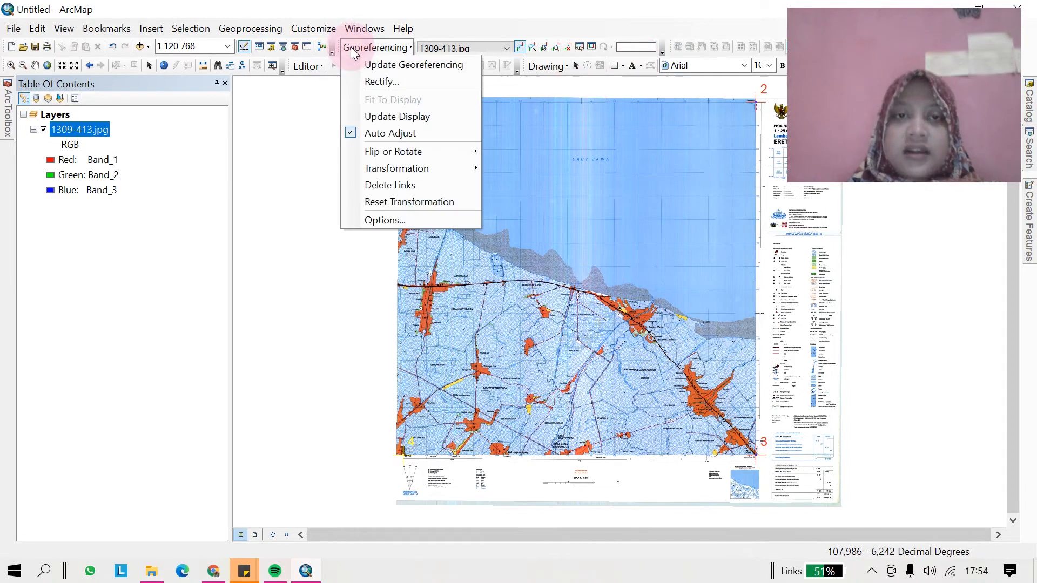
pyautogui.click(416, 81)
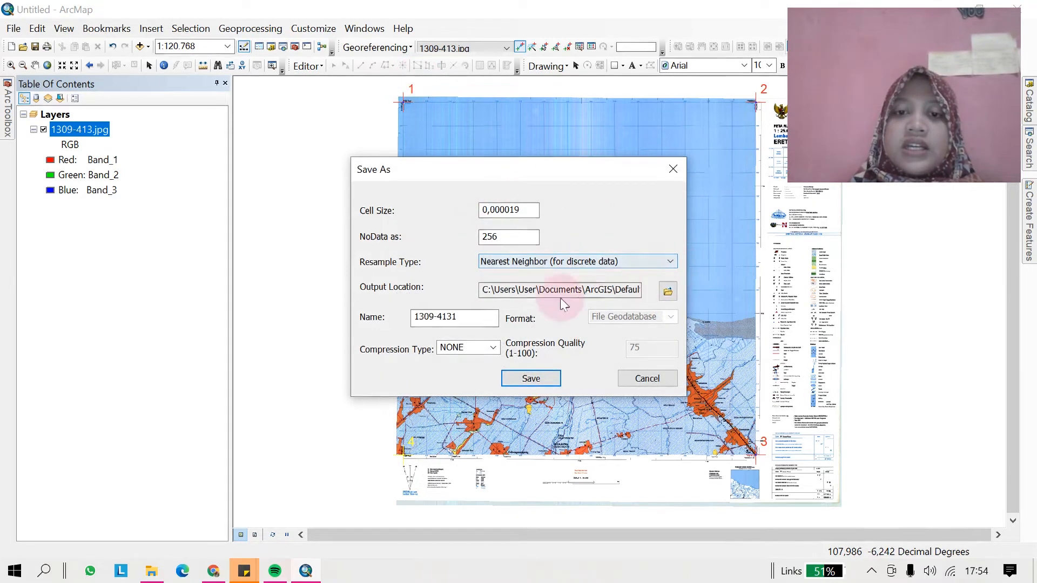
pyautogui.moveTo(474, 317); pyautogui.dragTo(386, 319)
pyautogui.press('BackSpace')
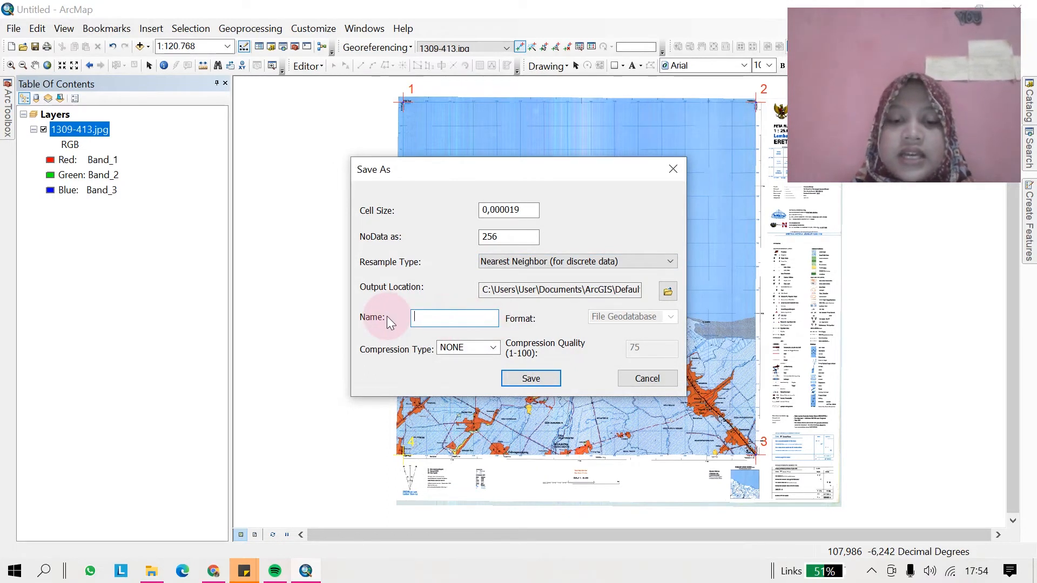
pyautogui.write('RB')
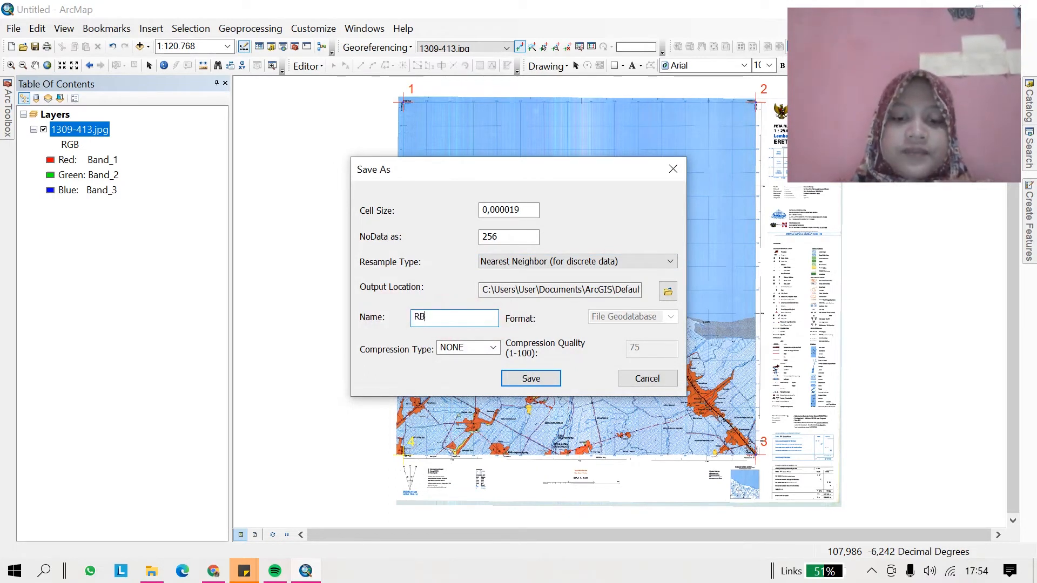
pyautogui.write('I ')
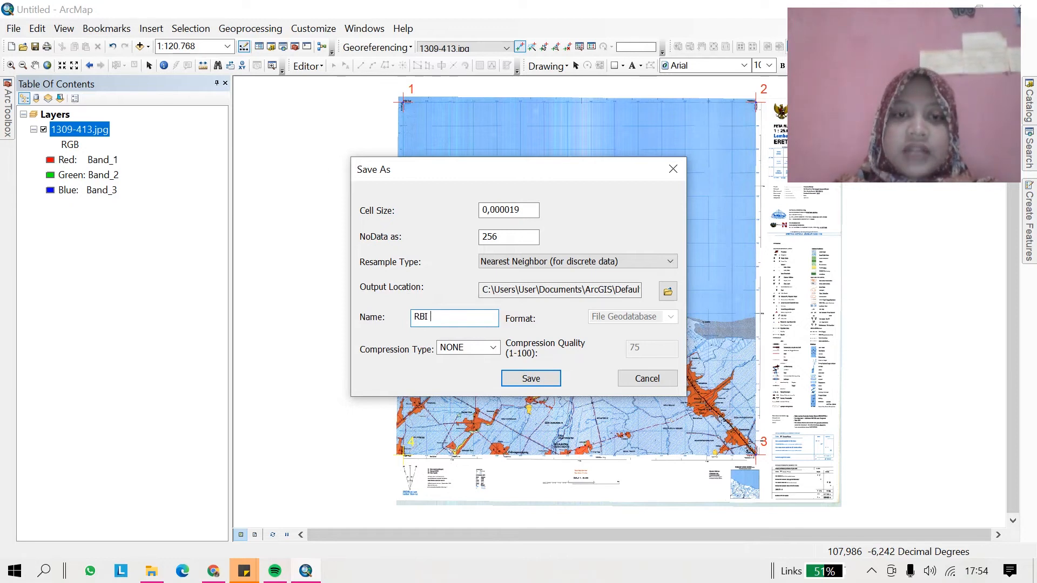
pyautogui.write('Reeretan wetan')
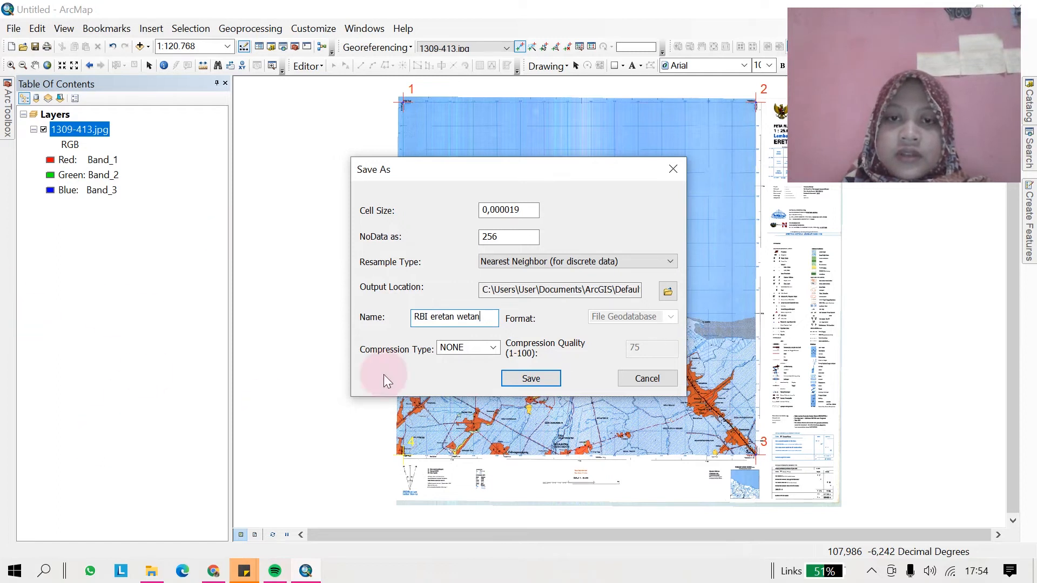
pyautogui.click(479, 355)
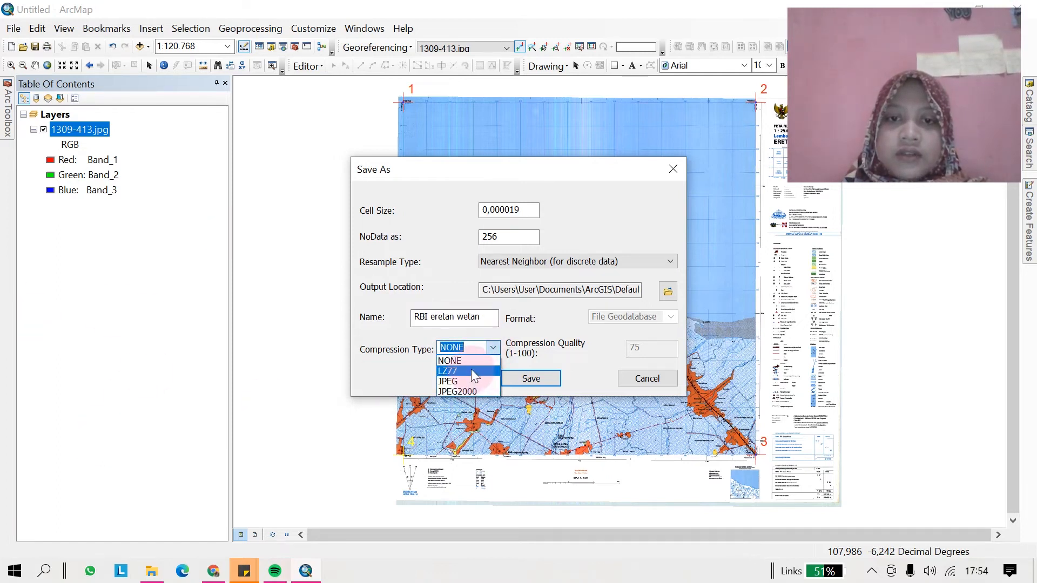
pyautogui.click(493, 349)
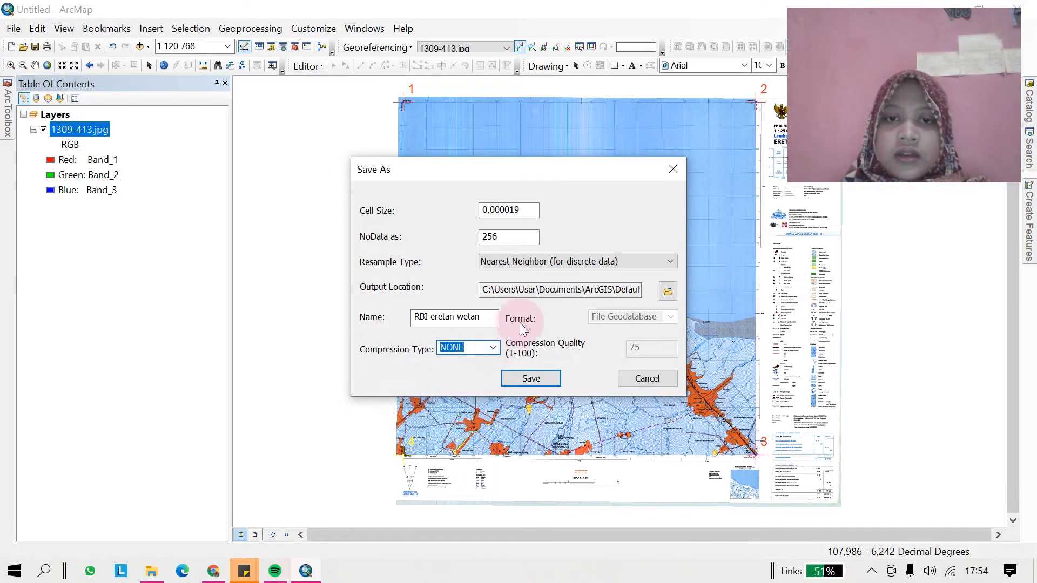
# Set the output location to D:\SIG\DAERAH-DAERAH\1309-413 and save the rectified raster as a TIFF
pyautogui.click(670, 292)
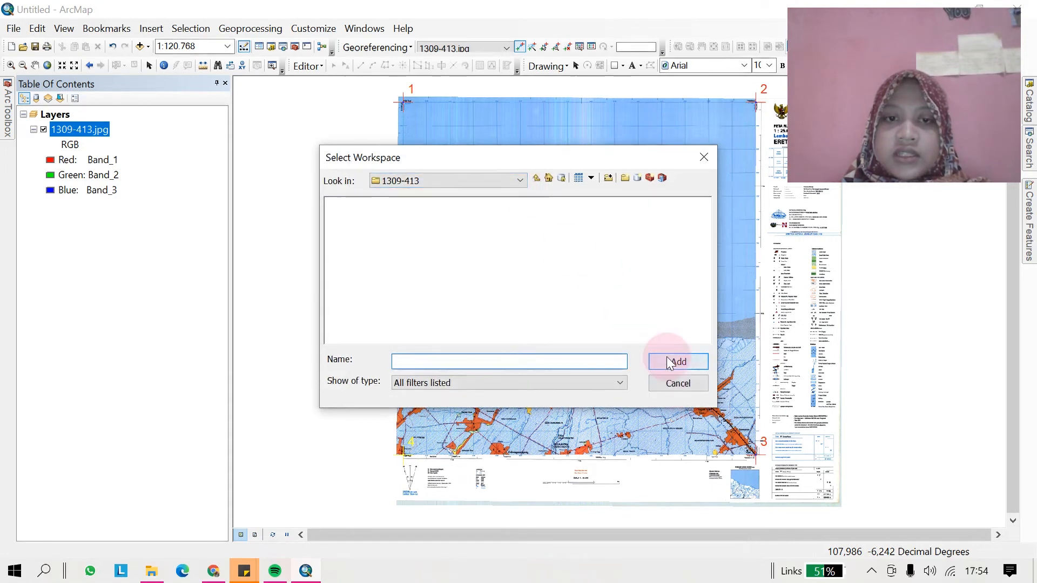
pyautogui.click(519, 179)
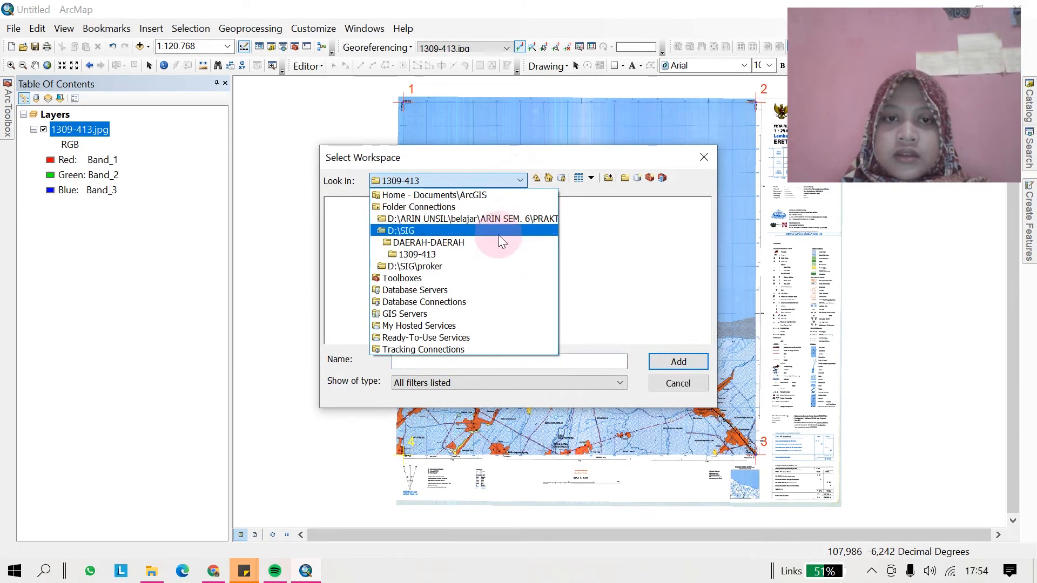
pyautogui.click(491, 243)
pyautogui.click(354, 233)
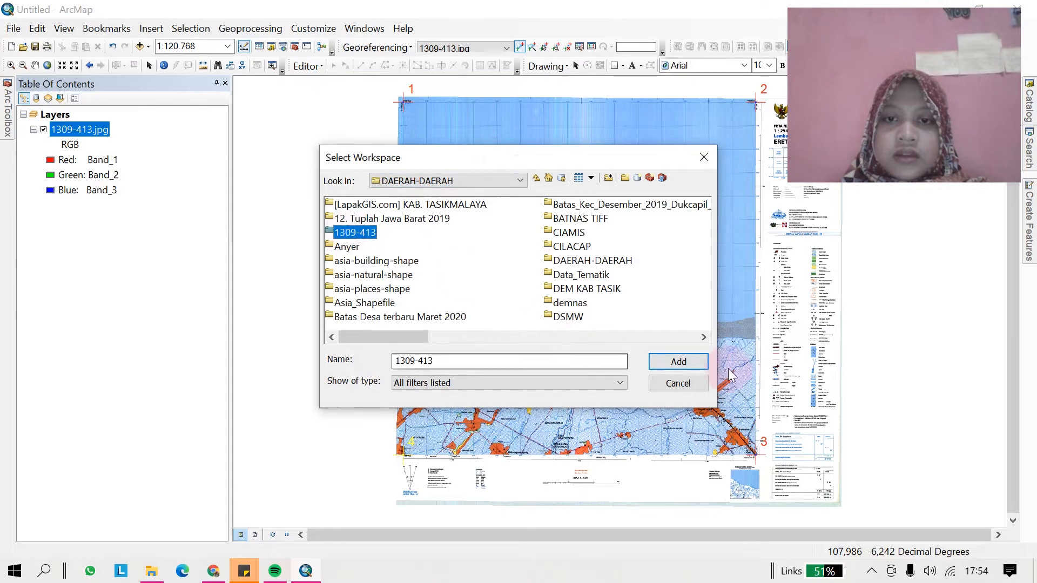
pyautogui.click(702, 359)
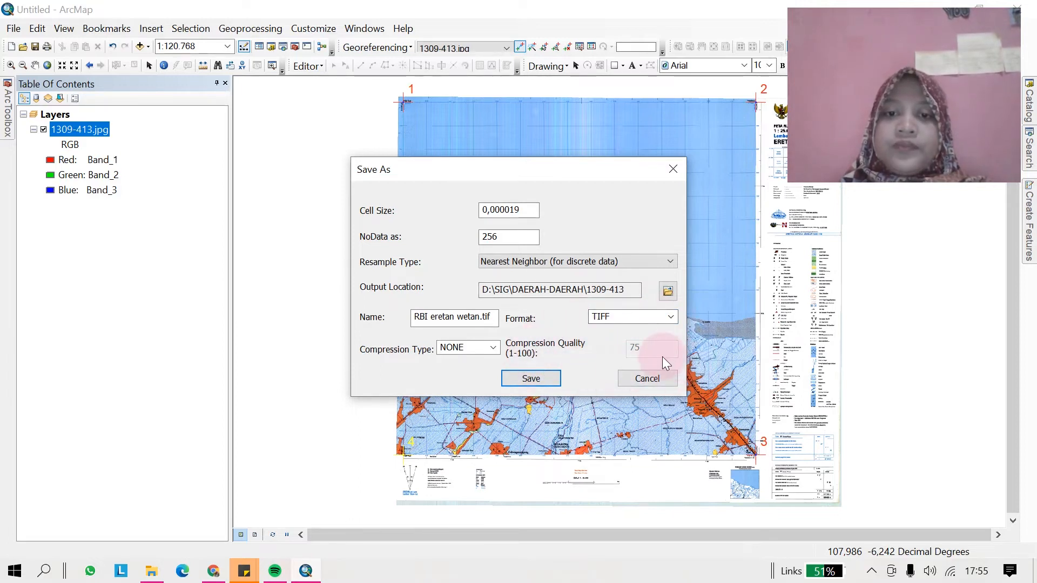
pyautogui.click(538, 377)
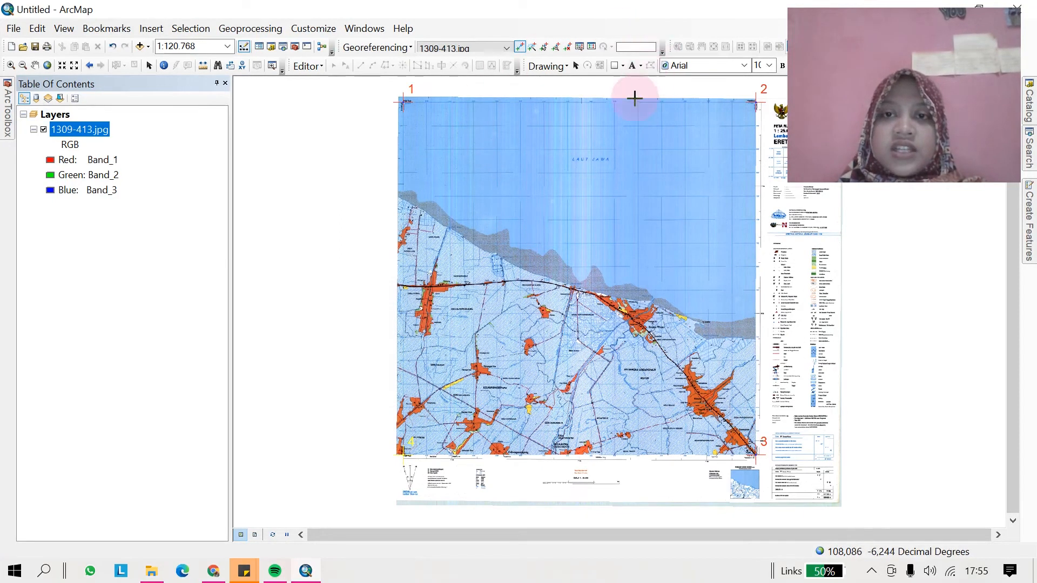
# Update the georeferencing of 1309-413.jpg to store the current warp in the dataset
pyautogui.click(410, 50)
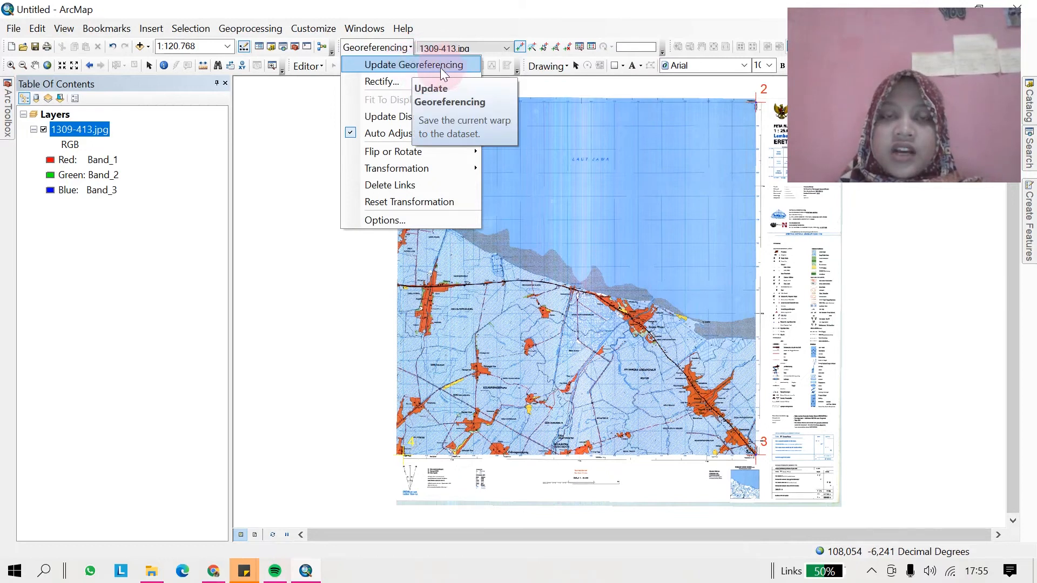
pyautogui.click(392, 66)
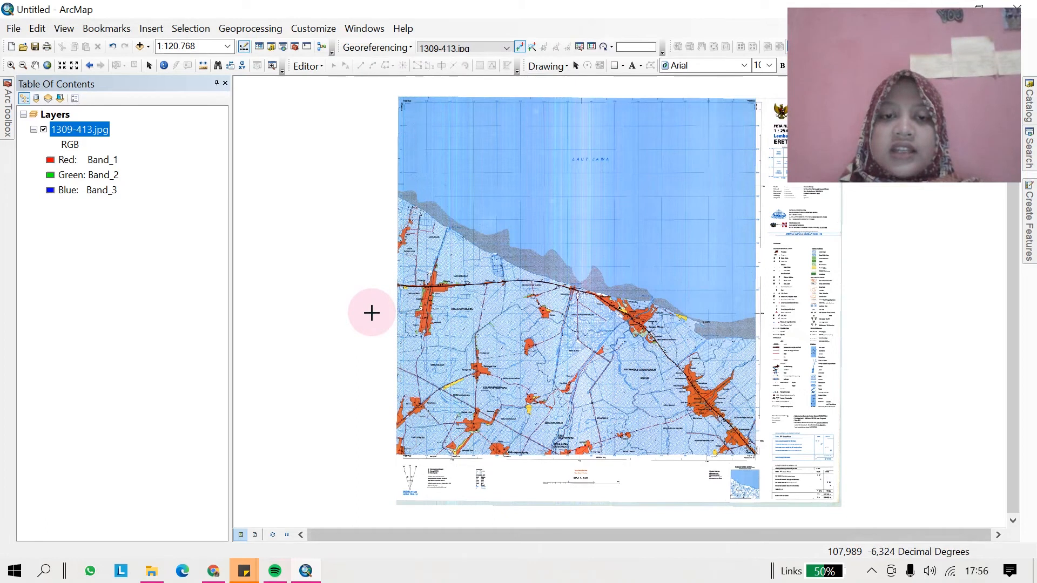
pyautogui.click(393, 52)
pyautogui.moveTo(426, 146)
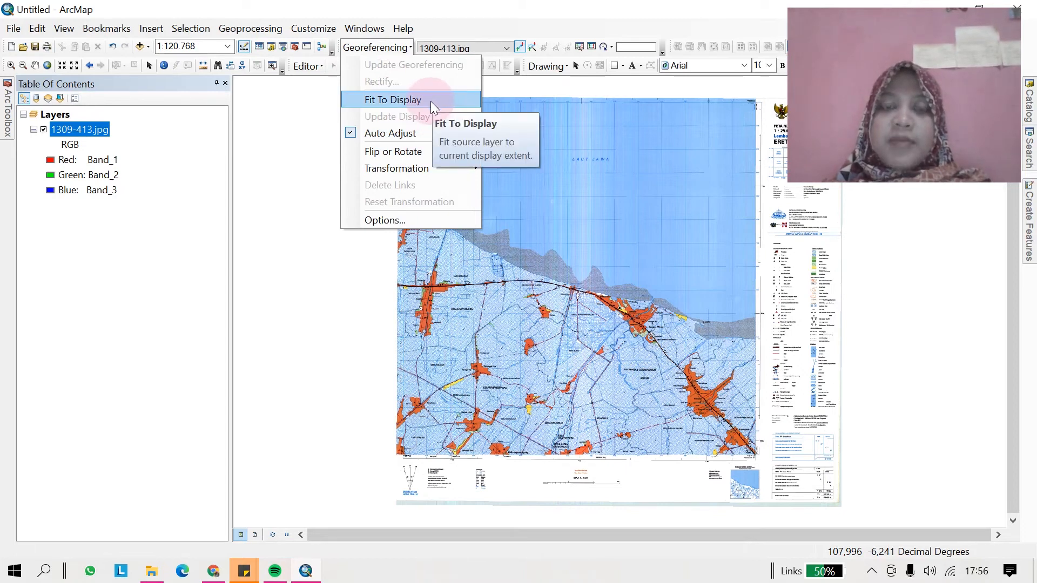
pyautogui.click(568, 54)
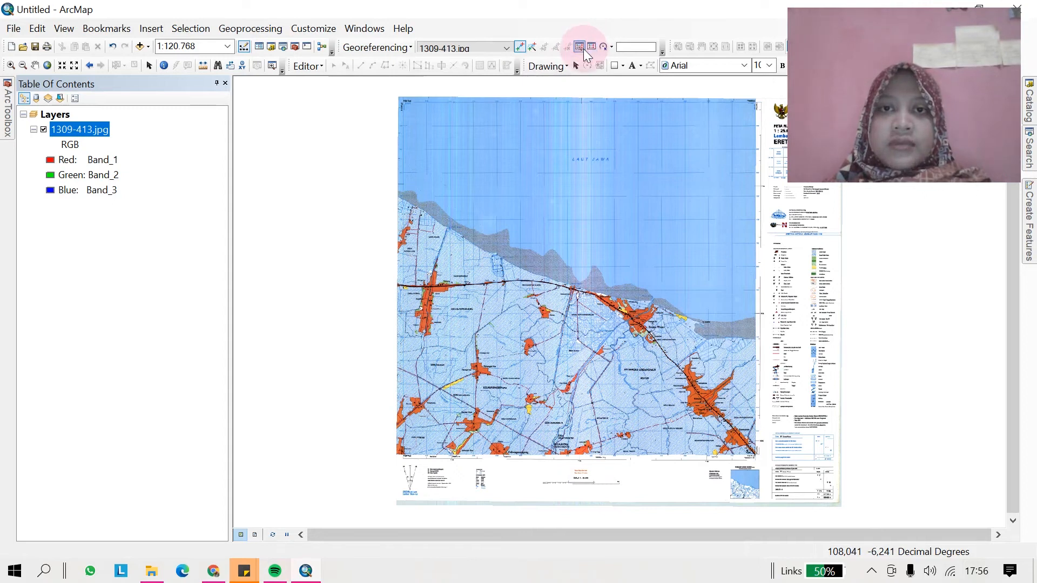
pyautogui.click(580, 47)
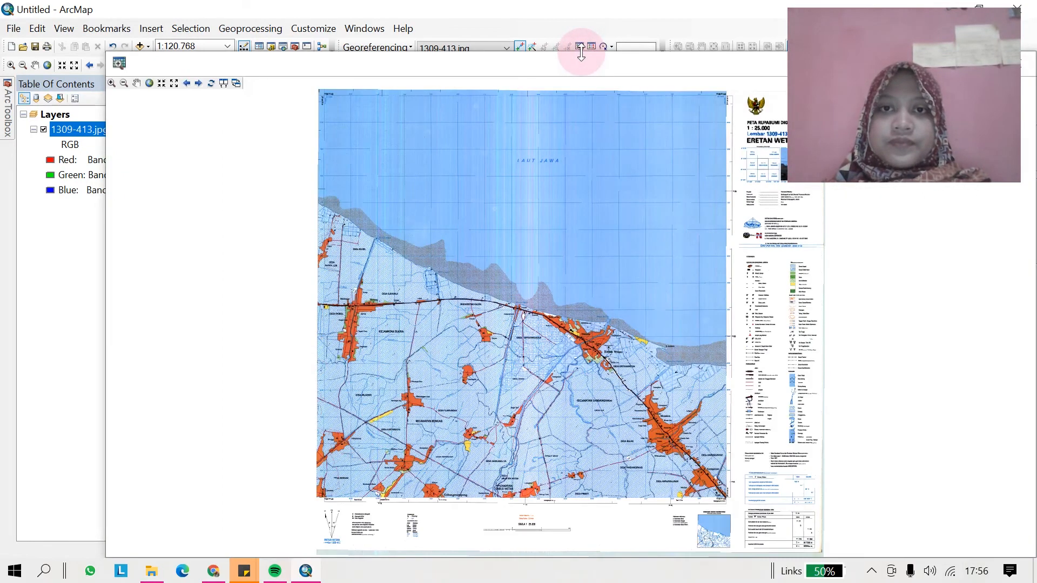
pyautogui.click(1020, 63)
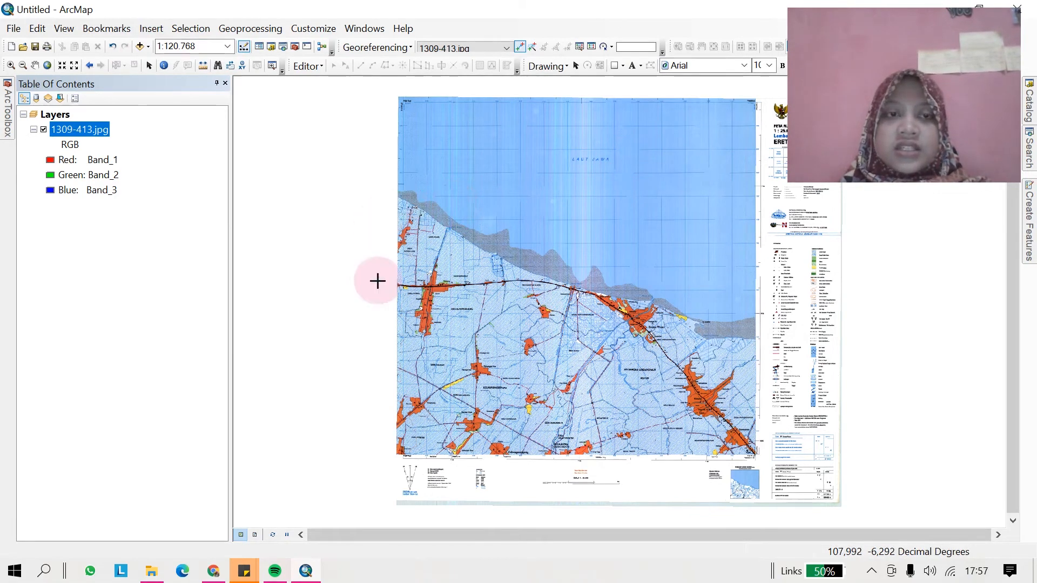
# Browse the Catalog's D:\SIG connection to the PRAKTIKUM SIG folder inside TUGAS AKDMK
pyautogui.click(149, 65)
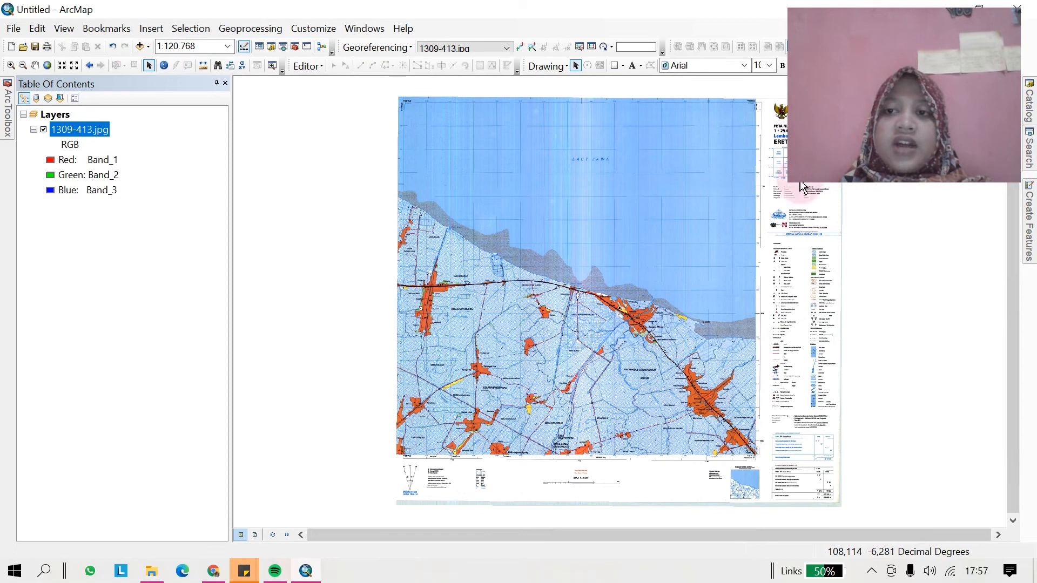
pyautogui.moveTo(1030, 115)
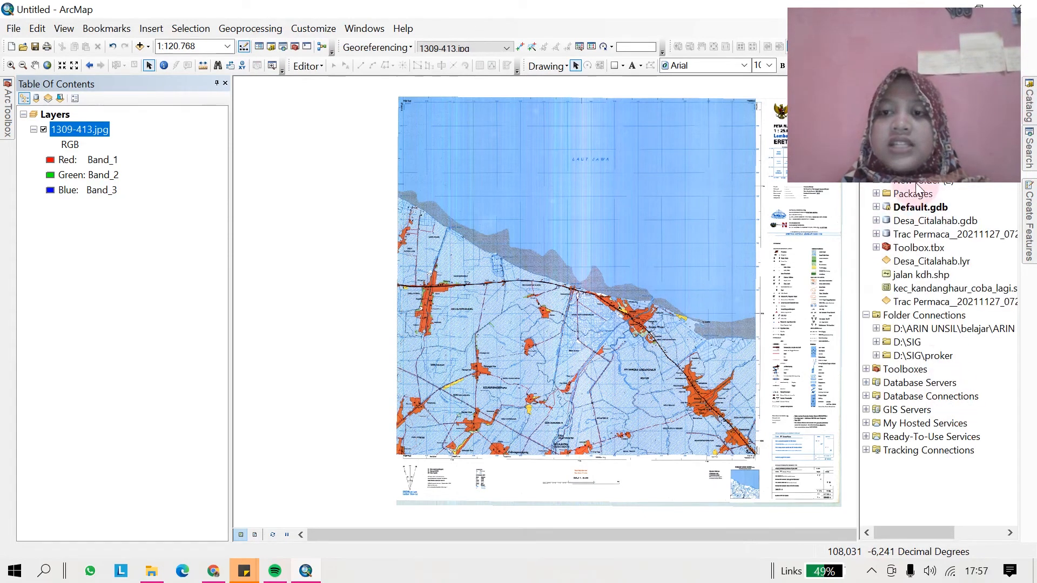
pyautogui.click(876, 342)
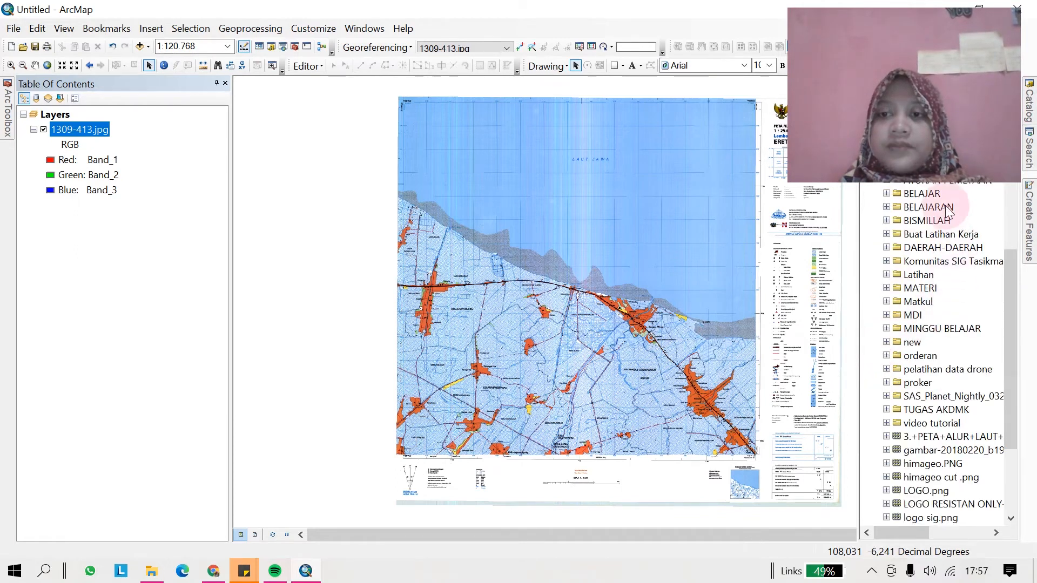
pyautogui.scroll(1, 942, 196)
pyautogui.scroll(-1, 916, 385)
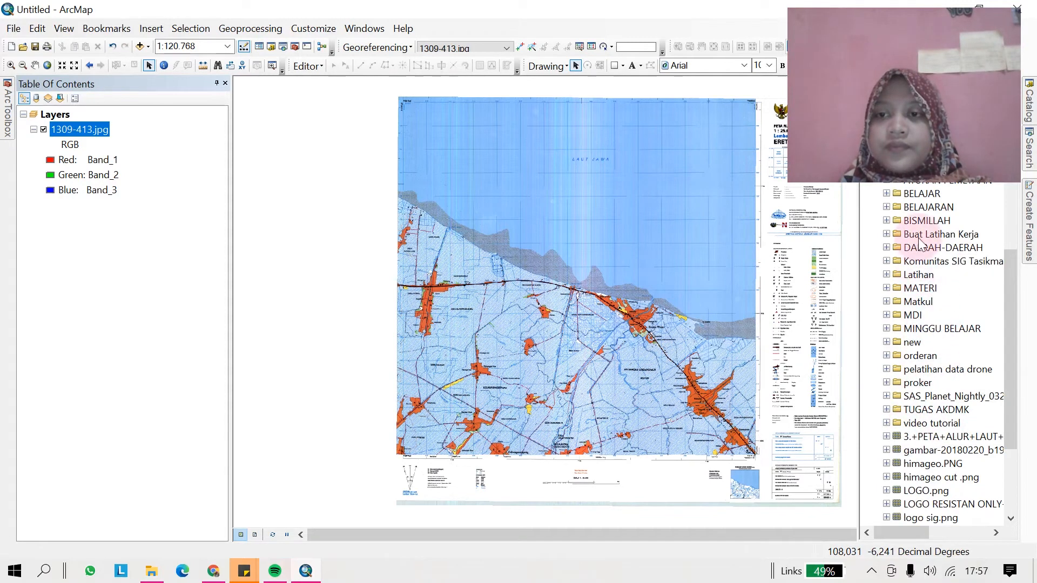
pyautogui.scroll(-1, 915, 378)
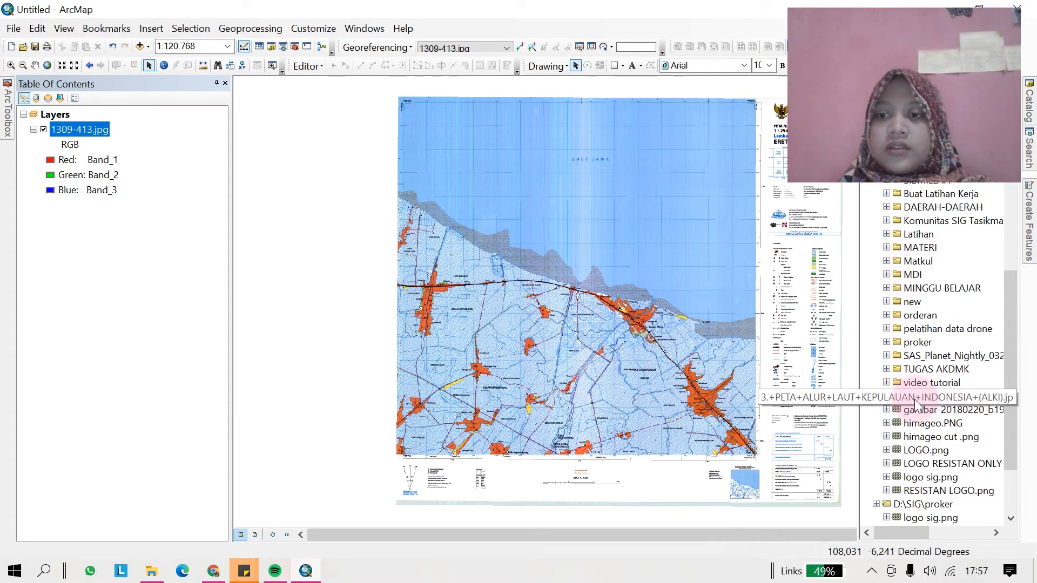
pyautogui.click(886, 370)
pyautogui.scroll(-1, 896, 378)
pyautogui.scroll(-1, 934, 430)
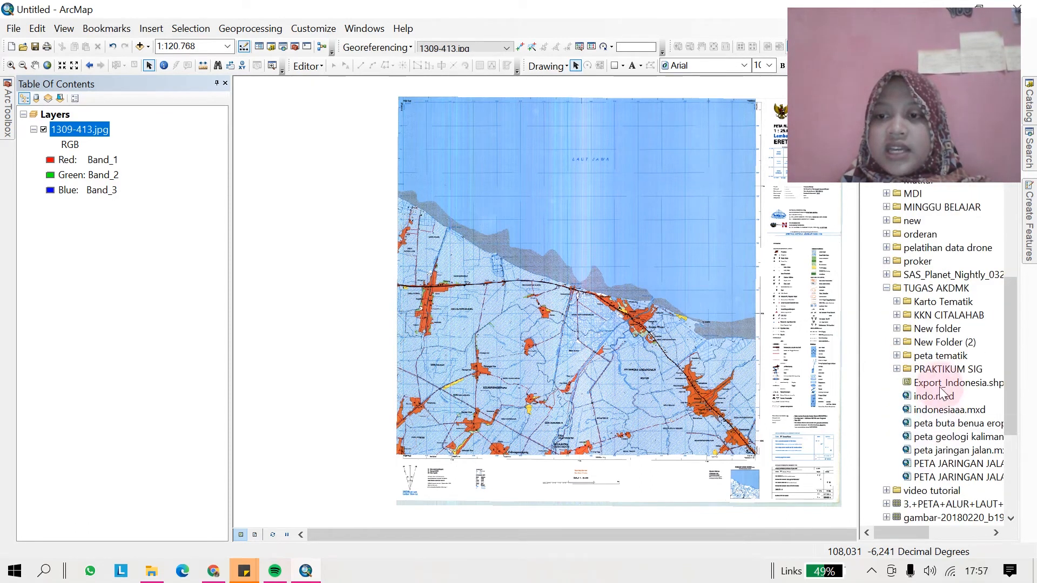
pyautogui.click(896, 369)
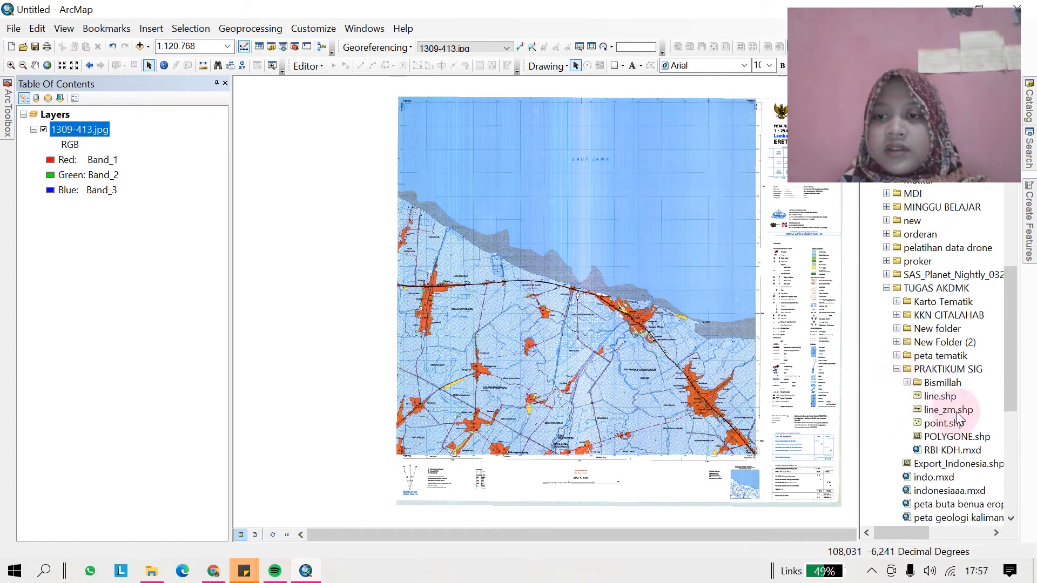
# Check the contents of the Bismillah folder, including the bands of KDH.tif
pyautogui.click(907, 382)
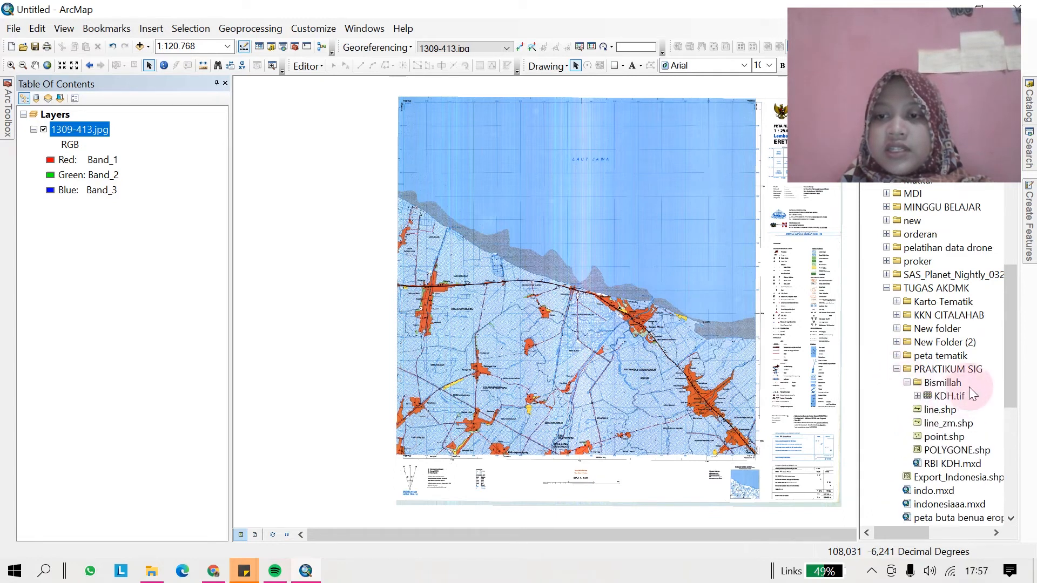
pyautogui.click(917, 396)
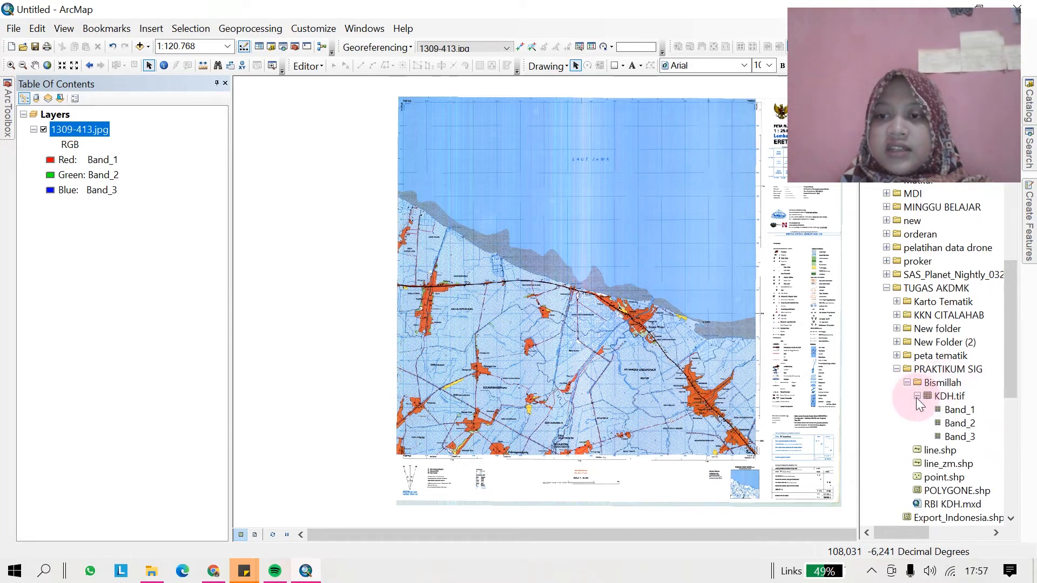
pyautogui.click(917, 397)
pyautogui.click(942, 383)
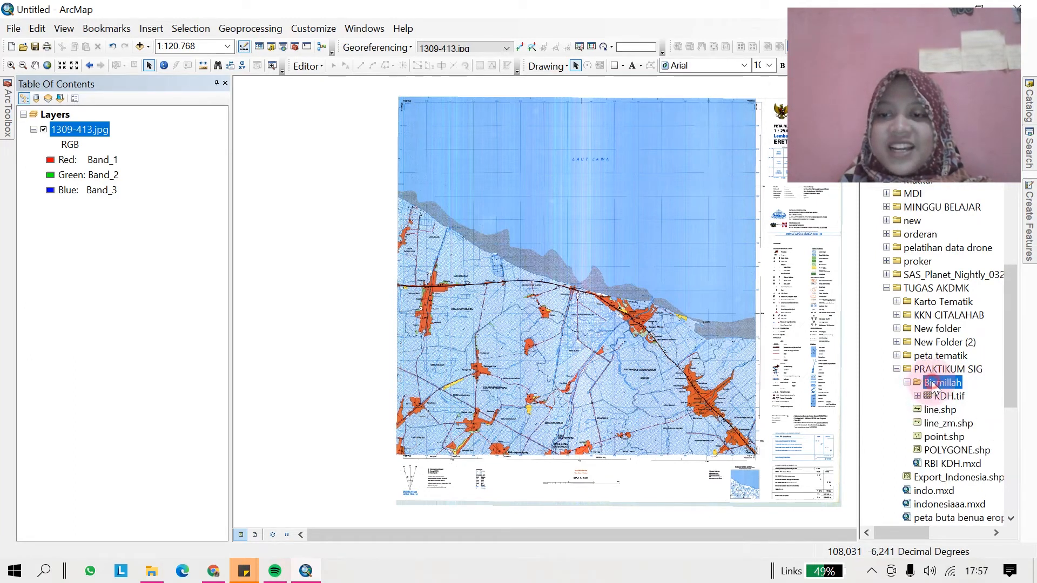
pyautogui.rightClick(932, 385)
pyautogui.click(897, 390)
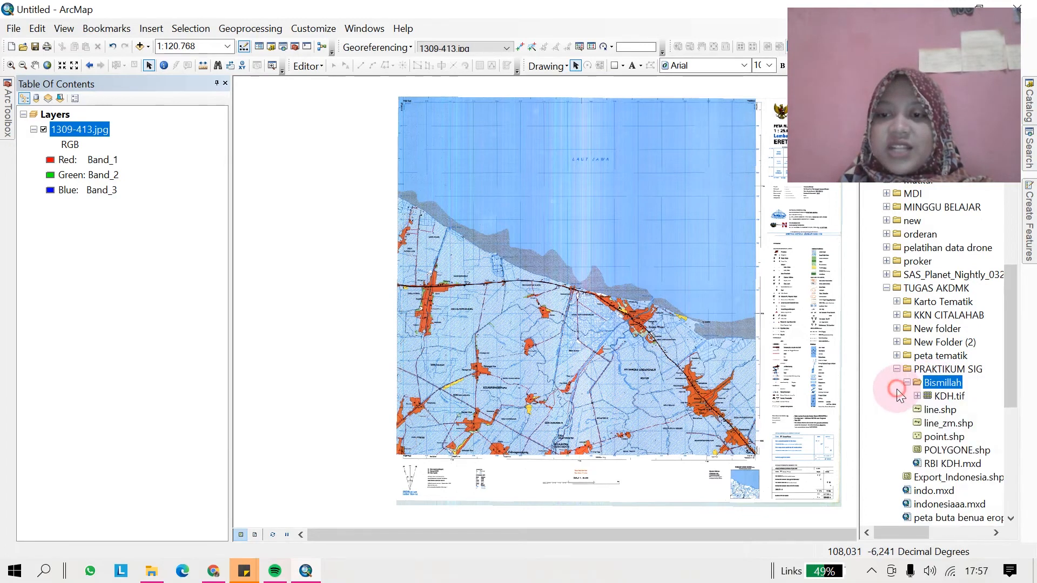
# Create a new folder named Tutorial inside the PRAKTIKUM SIG folder
pyautogui.click(916, 367)
pyautogui.rightClick(917, 365)
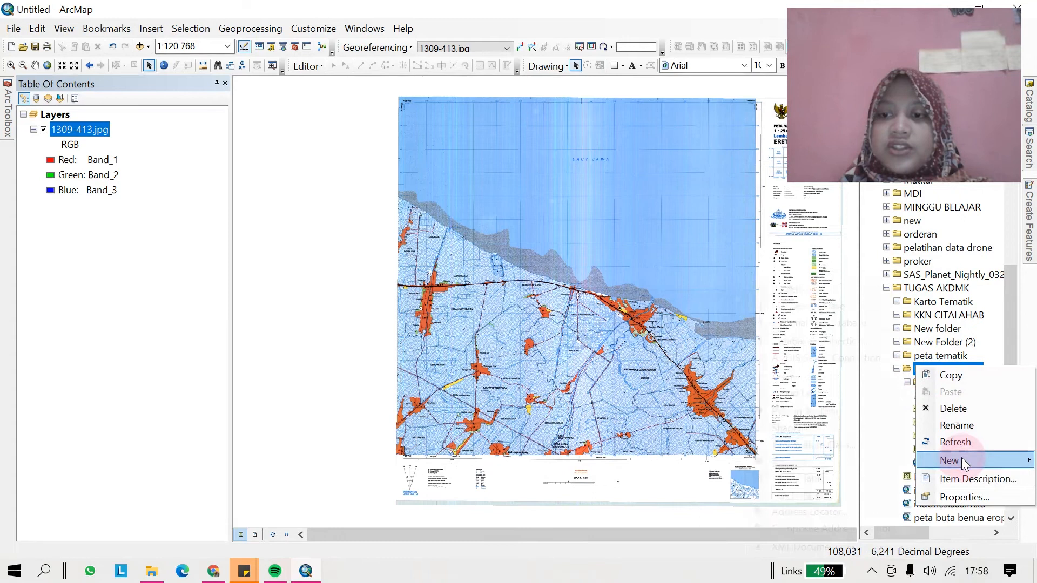
pyautogui.moveTo(961, 458)
pyautogui.click(786, 290)
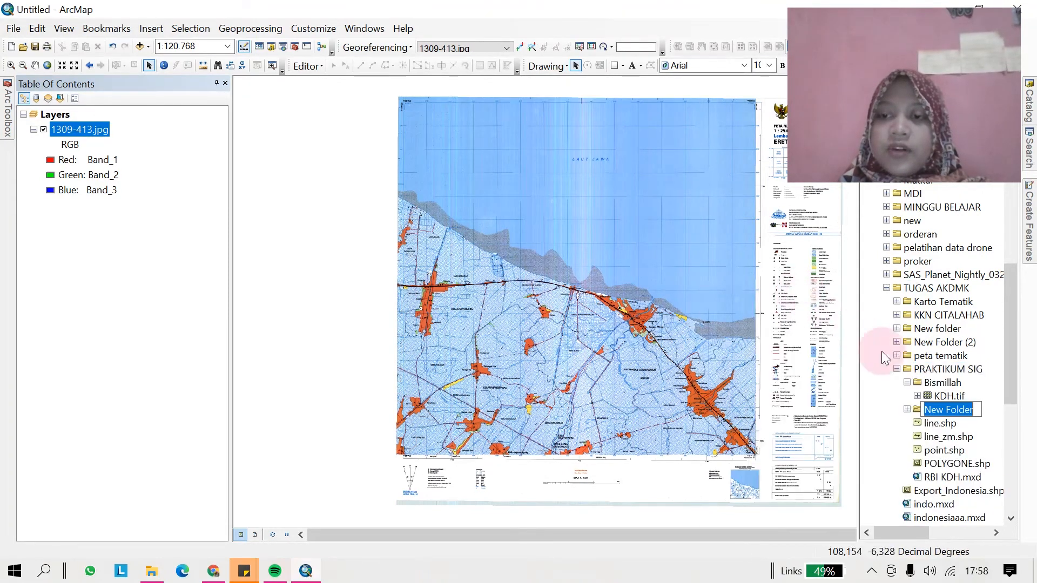
pyautogui.write('Tut')
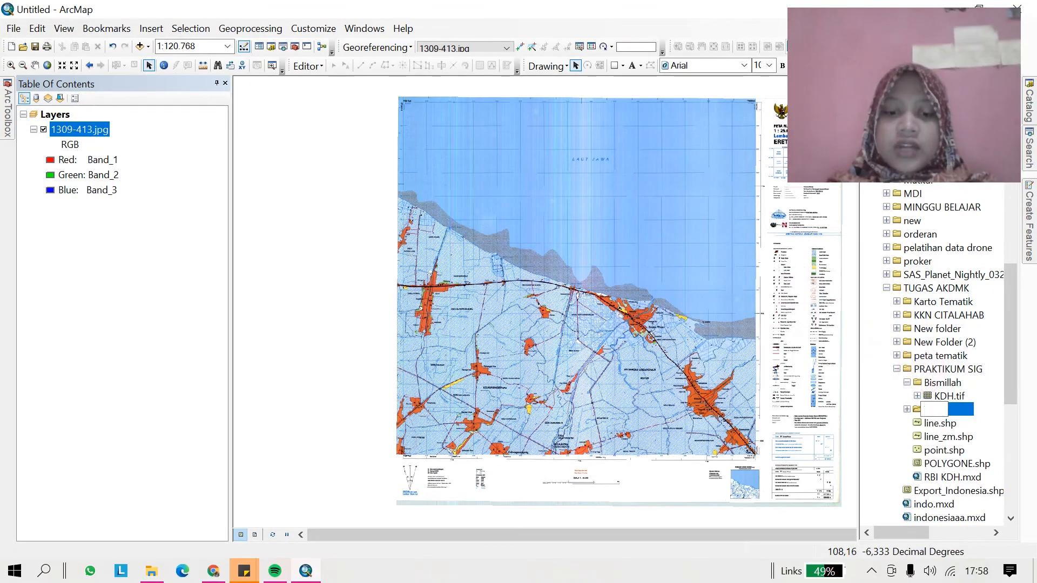
pyautogui.write('orial')
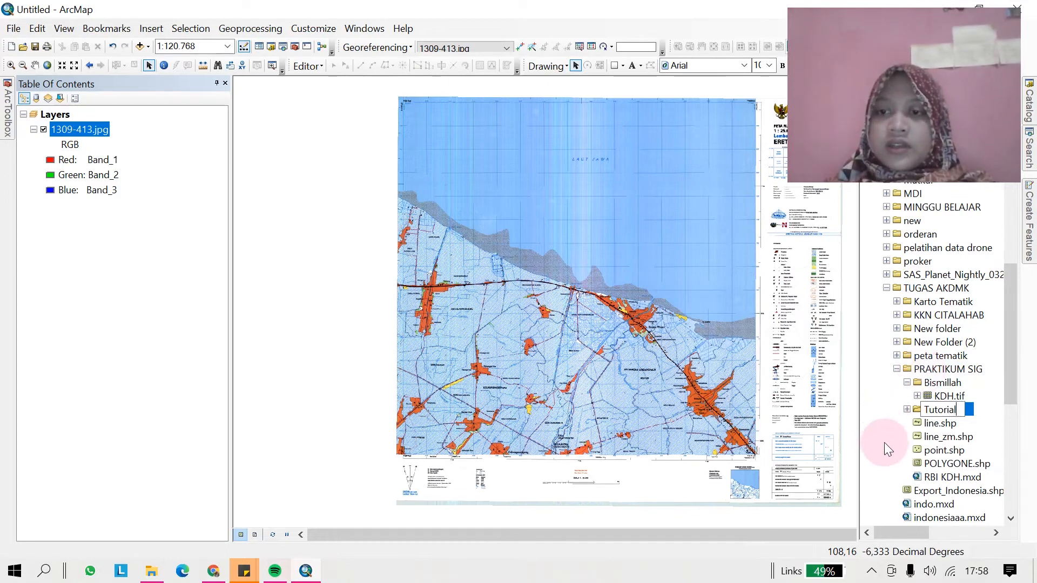
pyautogui.press('Return')
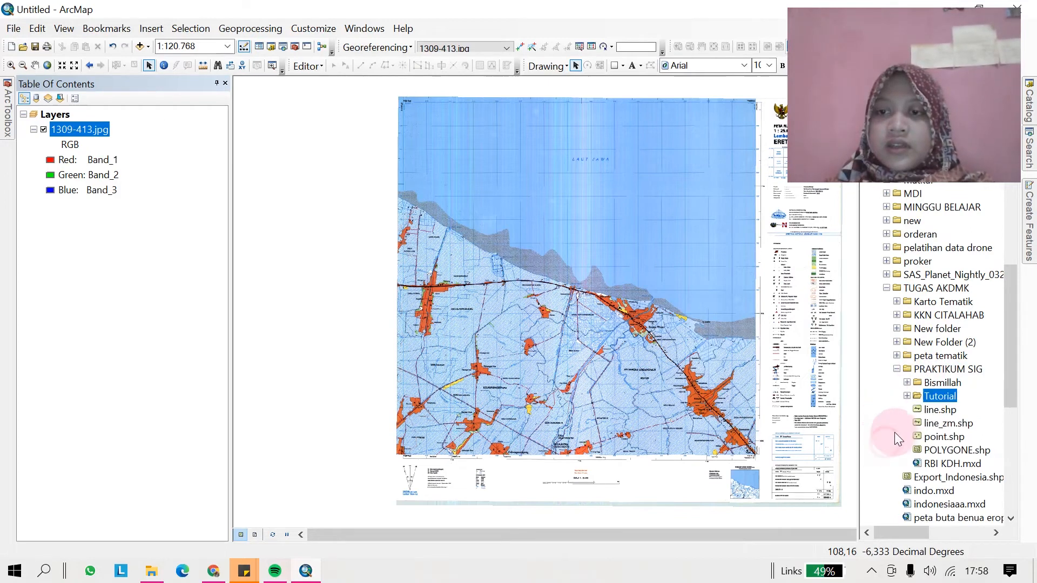
# Start creating a new shapefile in the Tutorial folder
pyautogui.rightClick(940, 400)
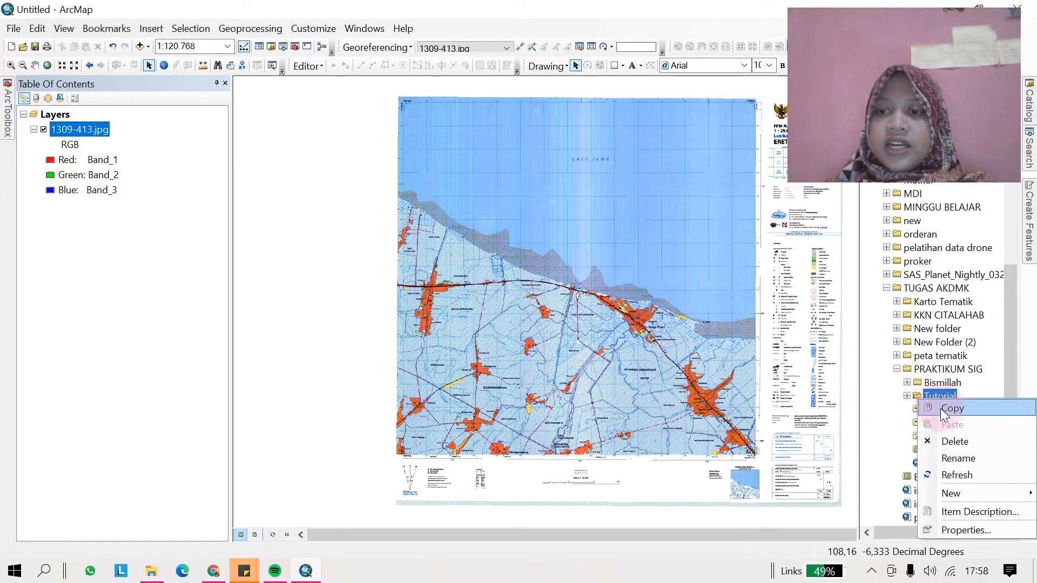
pyautogui.moveTo(960, 490)
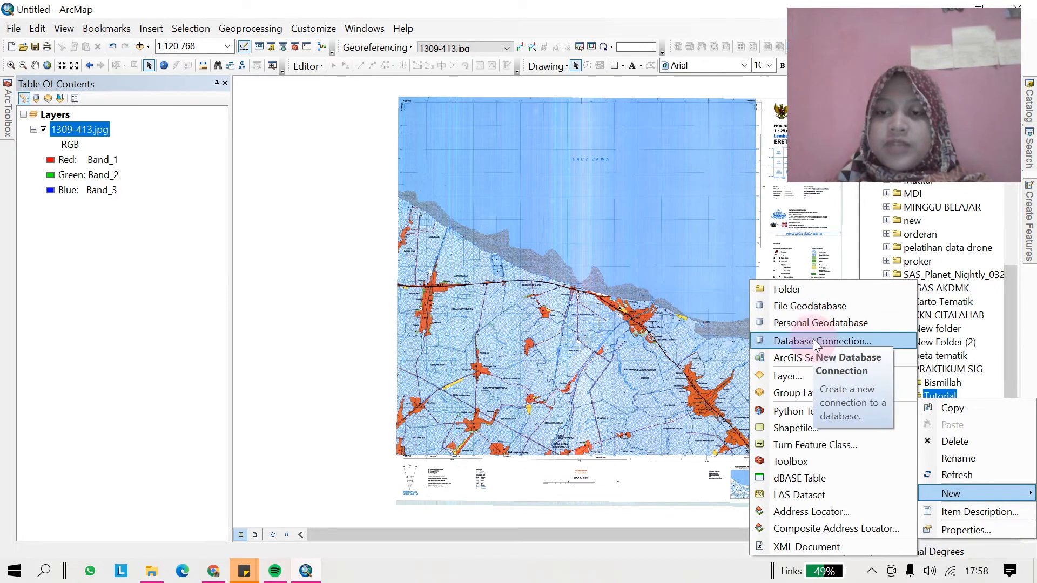
pyautogui.click(828, 426)
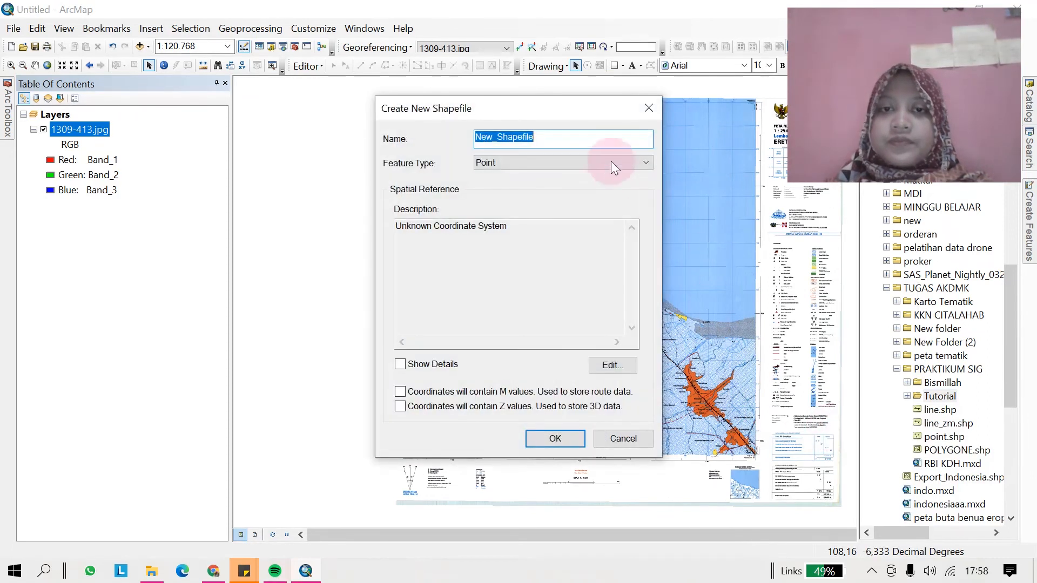
# Name the new shapefile Pemukiman and set its feature type to Polygon
pyautogui.click(604, 139)
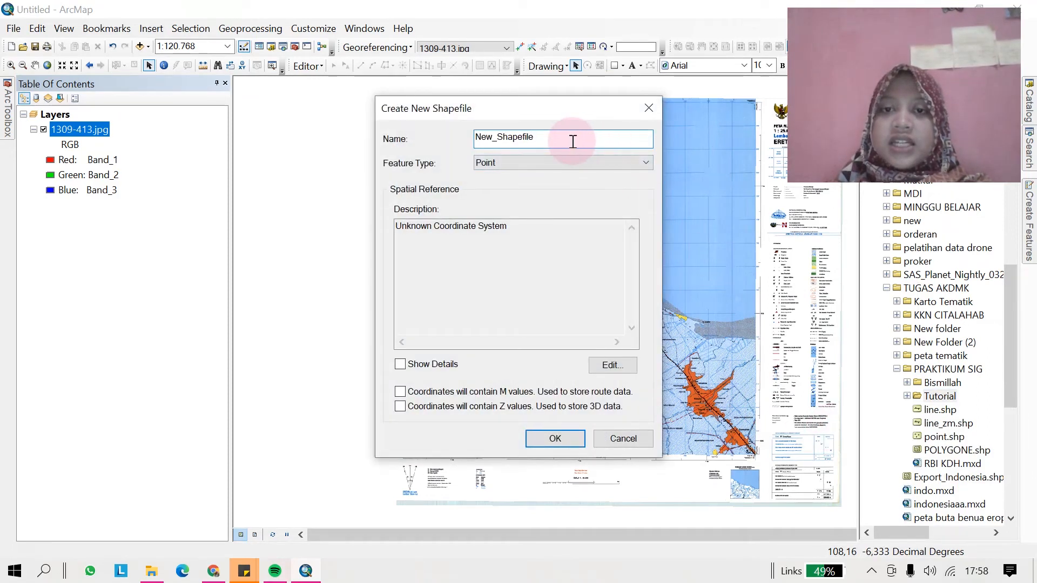
pyautogui.press('BackSpace')
pyautogui.press('BackSpace')
pyautogui.press('BackSpace')
pyautogui.press('BackSpace')
pyautogui.press('BackSpace')
pyautogui.press('BackSpace')
pyautogui.press('BackSpace')
pyautogui.press('BackSpace')
pyautogui.press('BackSpace')
pyautogui.press('BackSpace')
pyautogui.press('BackSpace')
pyautogui.press('BackSpace')
pyautogui.press('BackSpace')
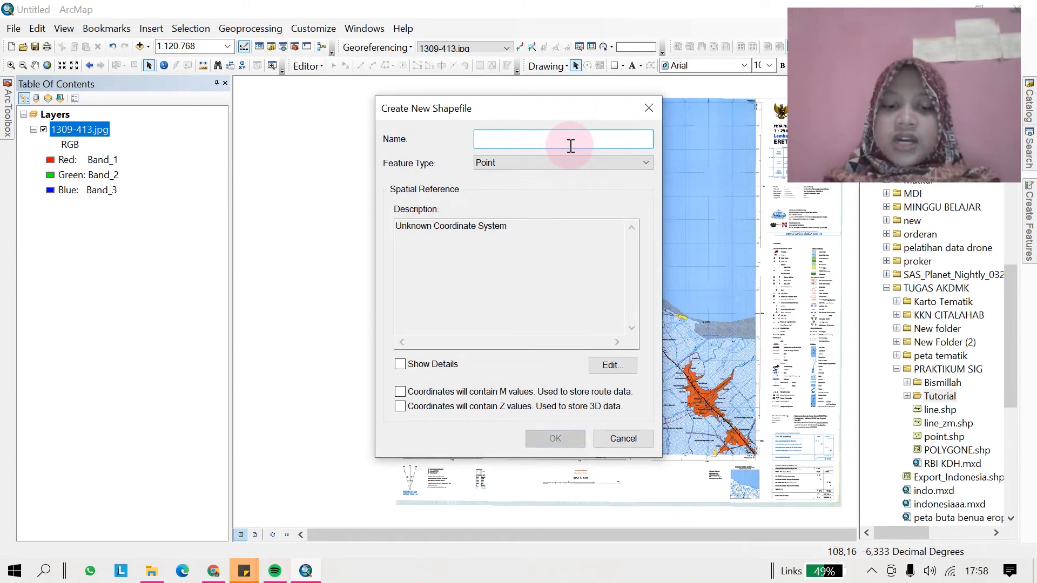
pyautogui.write('Pemukiman')
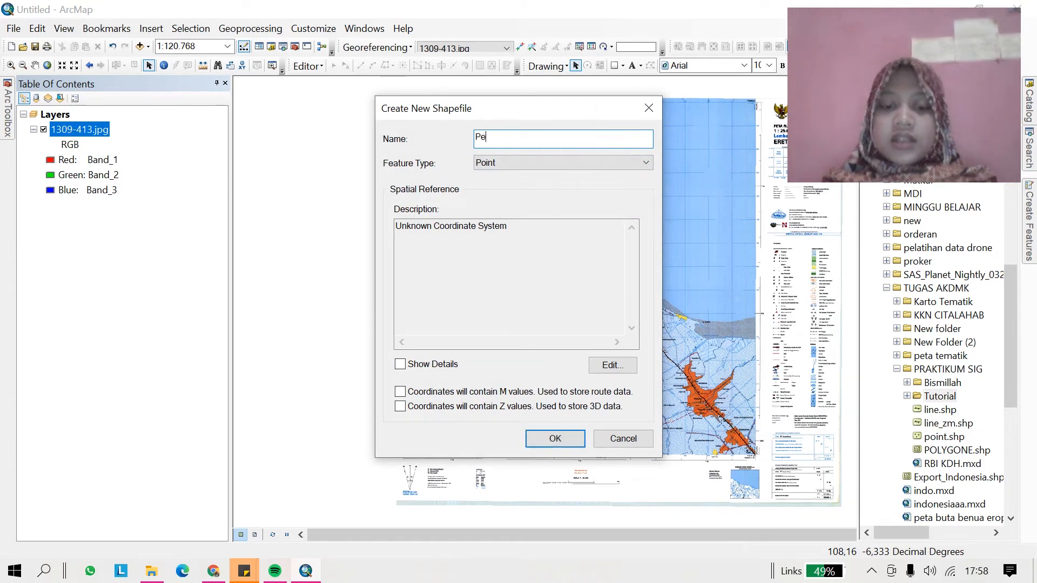
pyautogui.click(583, 137)
pyautogui.click(596, 163)
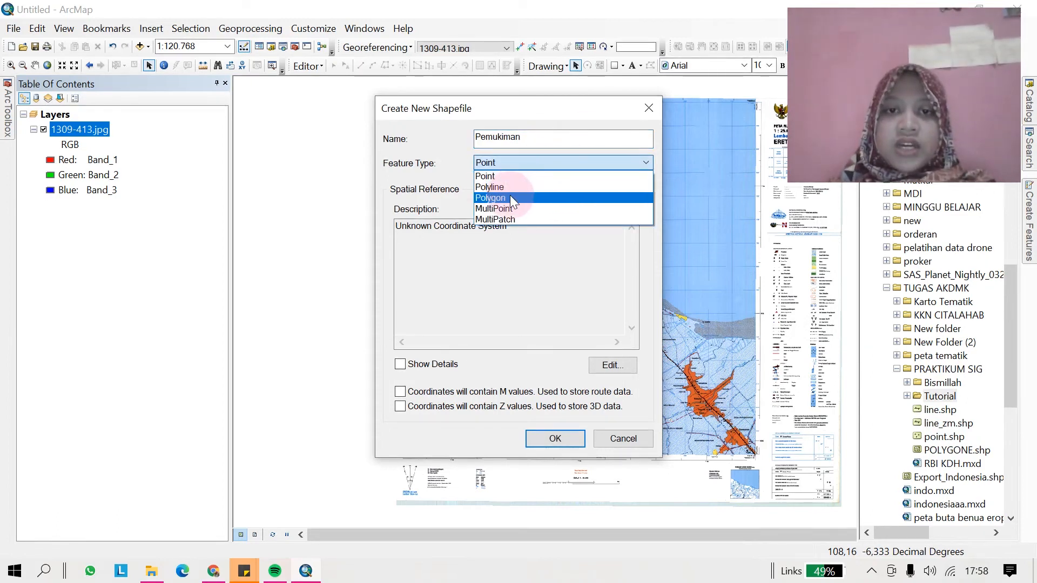
pyautogui.click(510, 196)
pyautogui.click(579, 171)
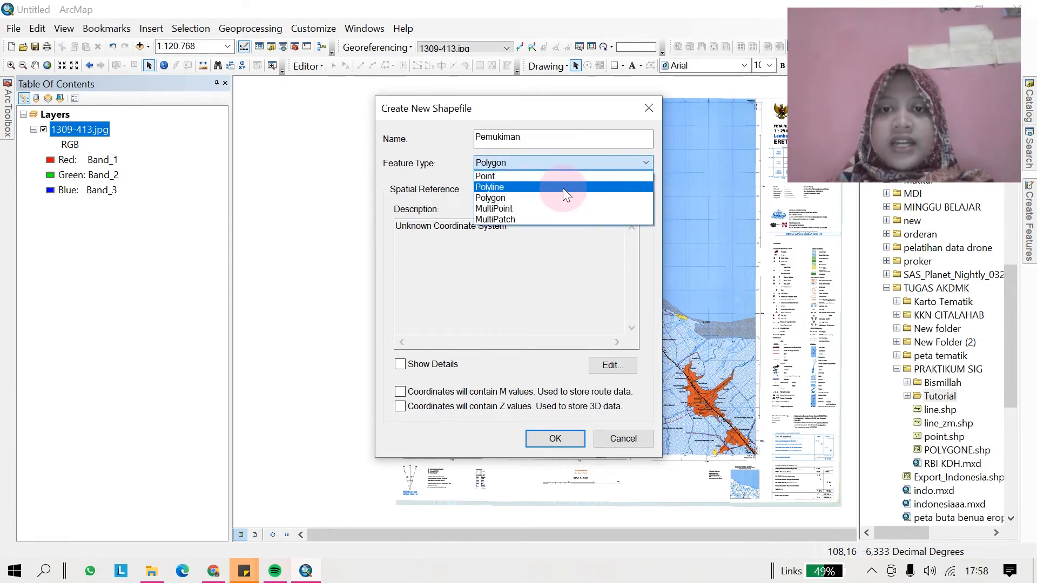
pyautogui.click(645, 162)
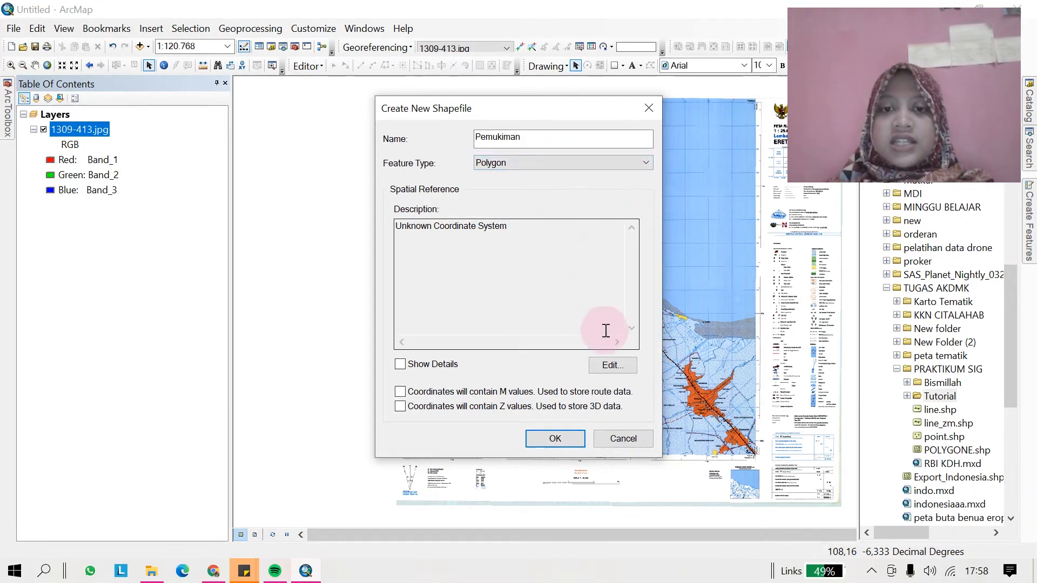
# Assign the WGS 1984 coordinate system to the new shapefile and let its coordinates contain M and Z values
pyautogui.click(612, 366)
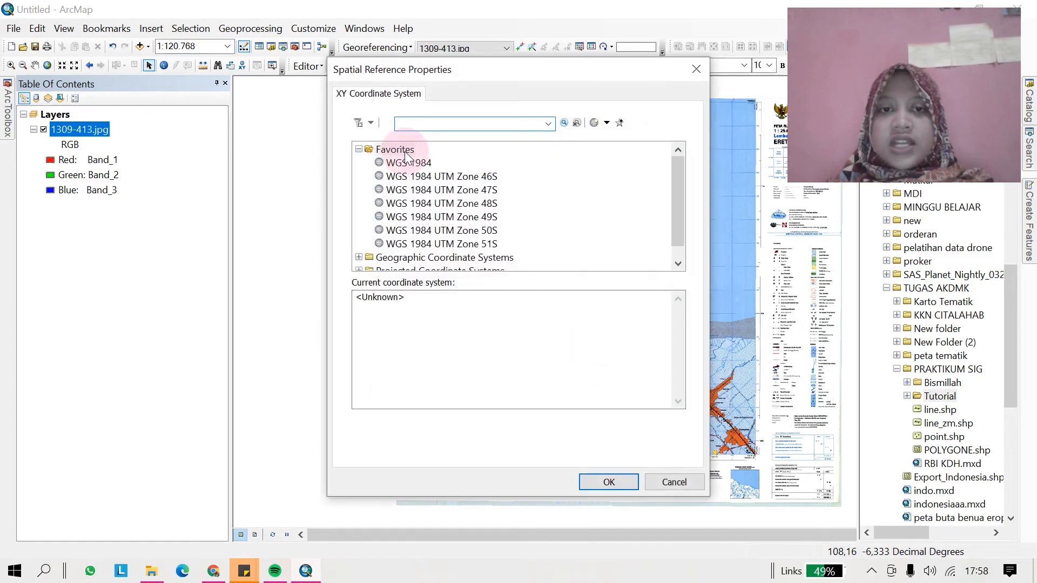
pyautogui.click(409, 162)
pyautogui.click(568, 247)
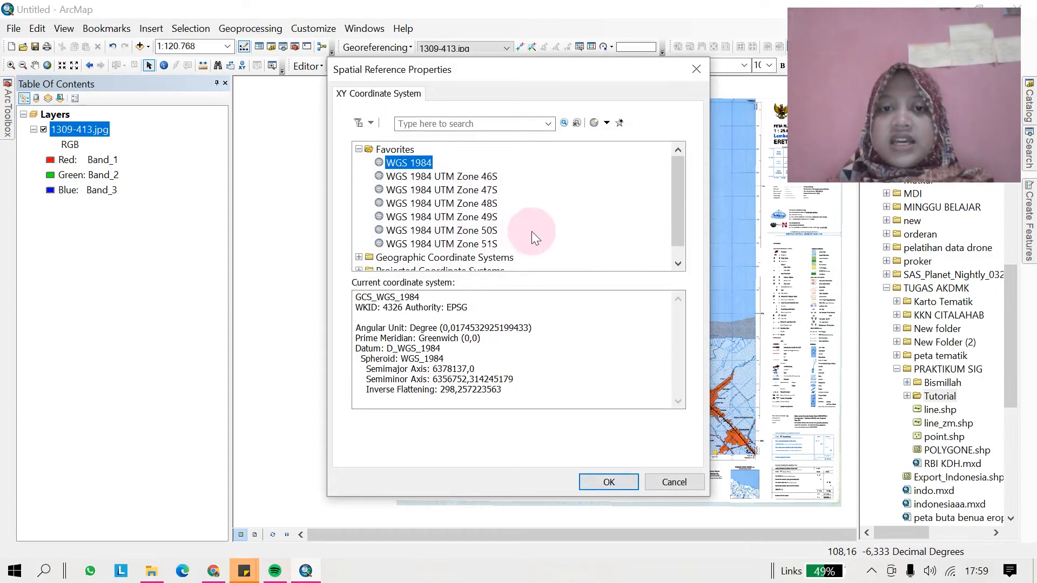
pyautogui.click(602, 484)
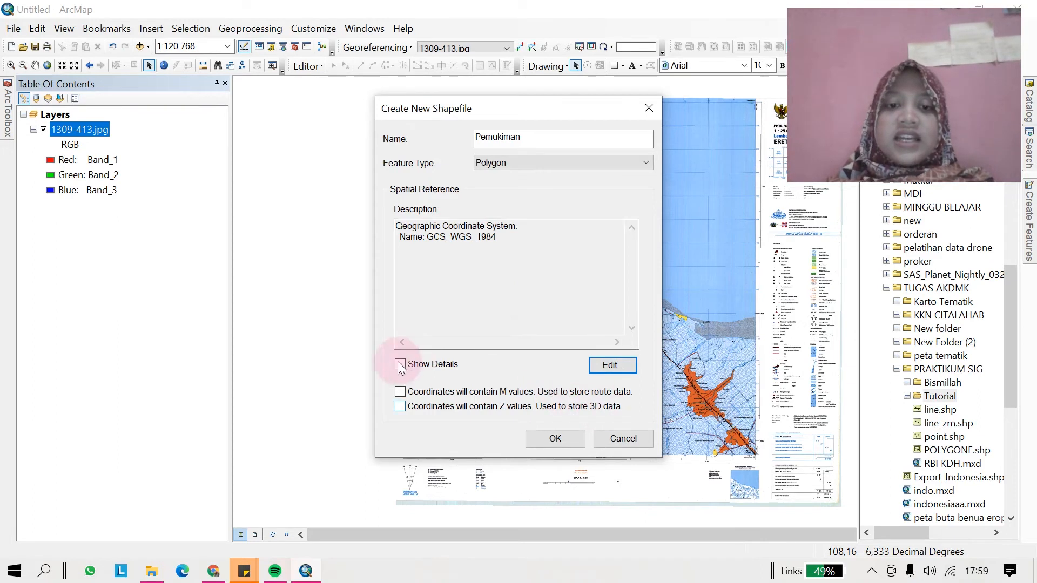
pyautogui.click(400, 391)
pyautogui.click(400, 406)
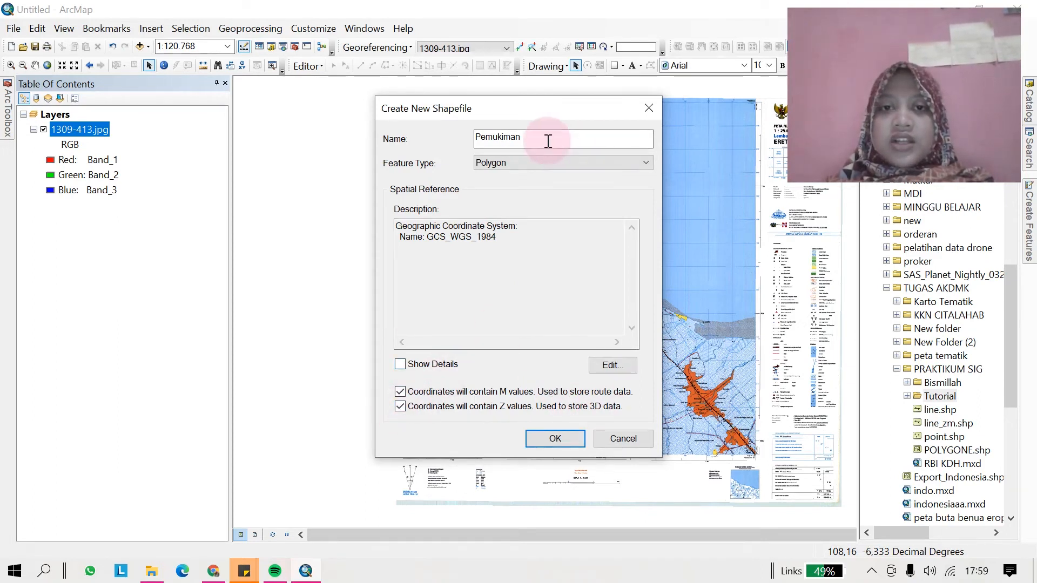
# Rename the new shapefile as sungai, change its feature type to Polyline and create it
pyautogui.moveTo(546, 141); pyautogui.dragTo(469, 141)
pyautogui.press('BackSpace')
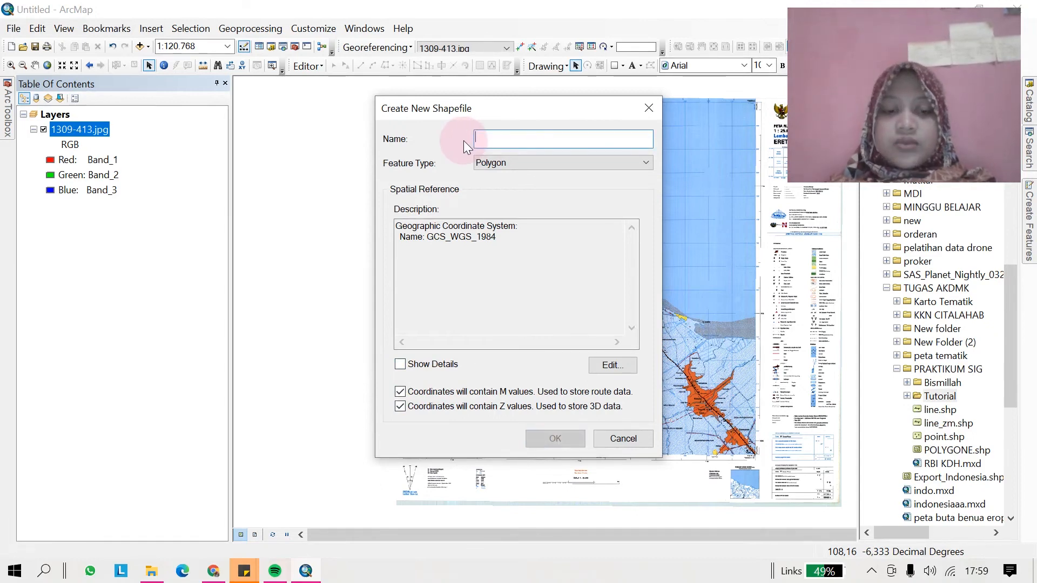
pyautogui.write('sungai')
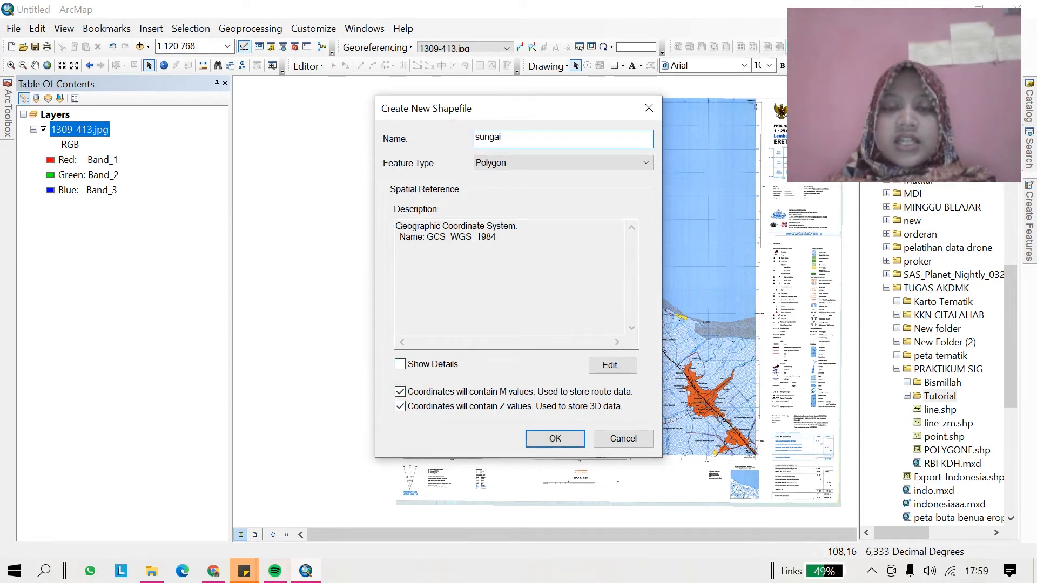
pyautogui.click(526, 163)
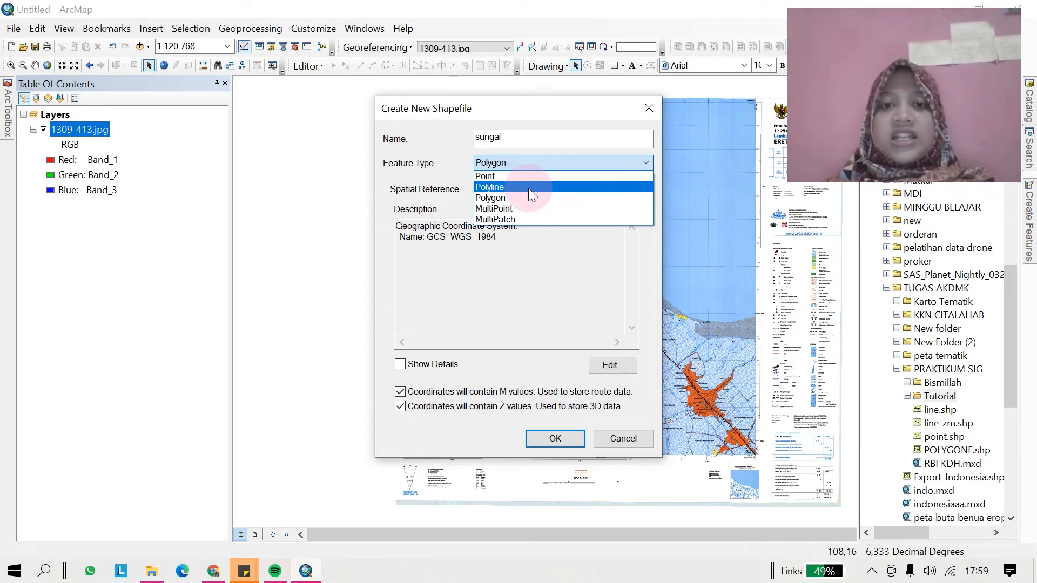
pyautogui.click(534, 186)
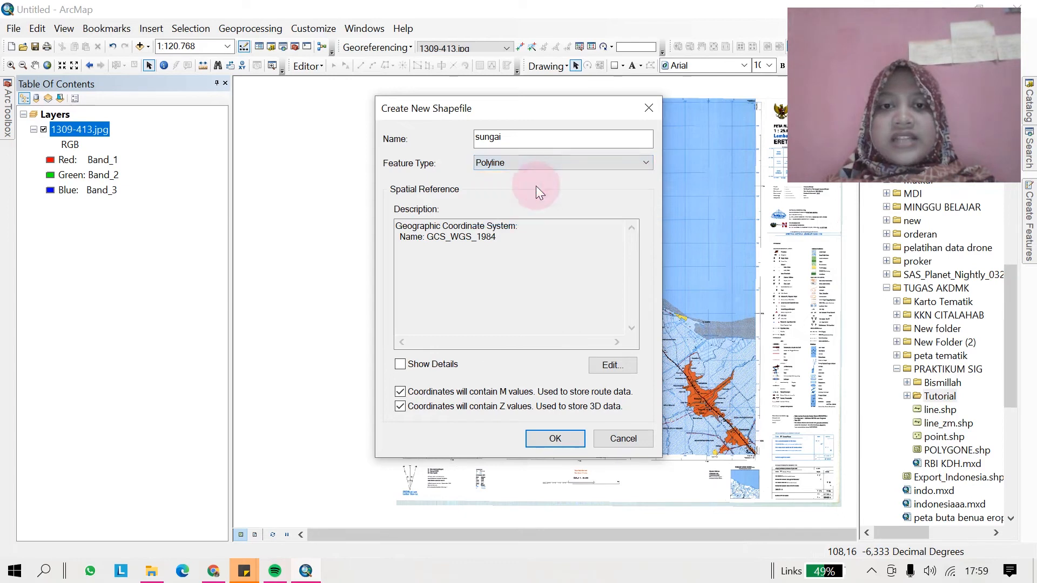
pyautogui.click(557, 438)
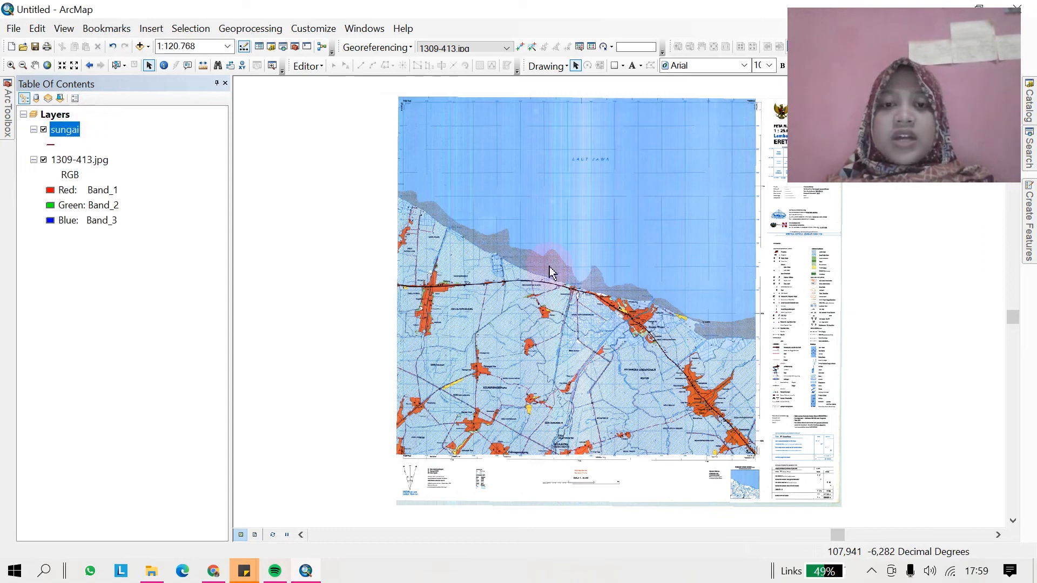
pyautogui.scroll(2, 540, 273)
pyautogui.scroll(2, 540, 274)
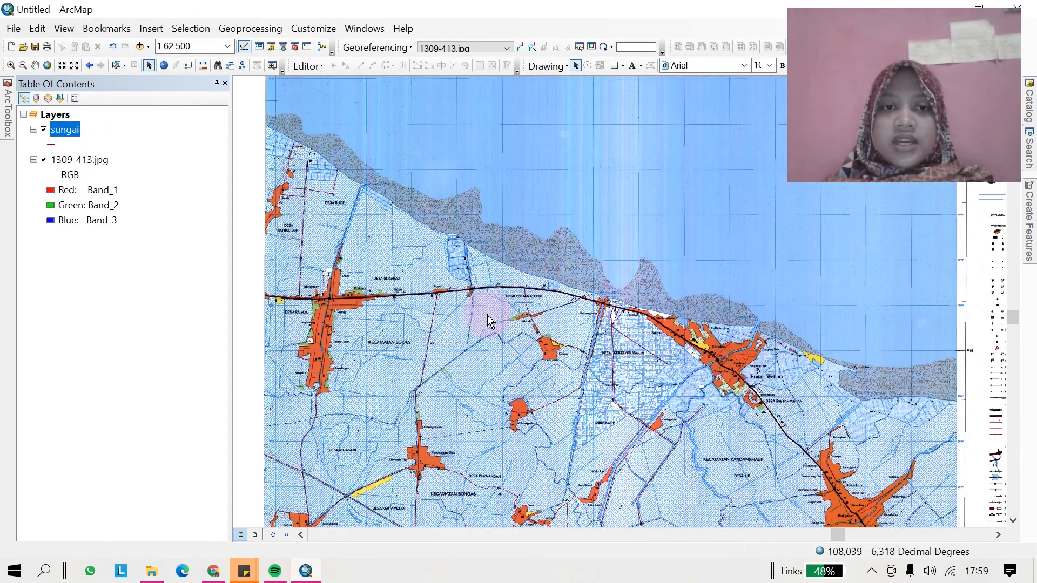
# Examine the scanned map from the coast down to the Blokpasar settlement for a river to trace
pyautogui.click(9, 66)
pyautogui.moveTo(480, 219); pyautogui.dragTo(742, 521)
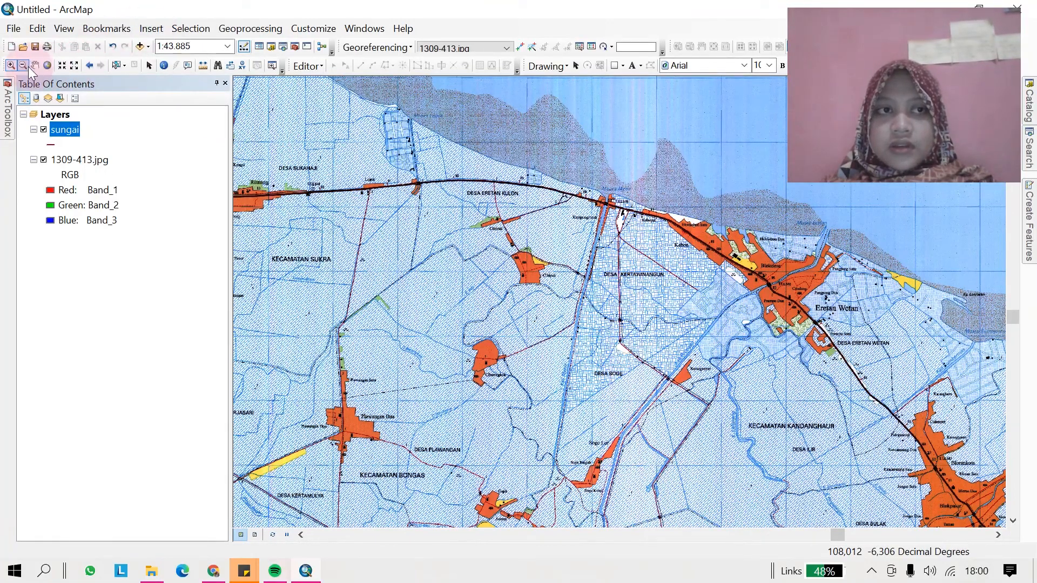
pyautogui.click(34, 65)
pyautogui.moveTo(700, 413); pyautogui.dragTo(519, 208)
pyautogui.moveTo(592, 236); pyautogui.dragTo(595, 237)
pyautogui.moveTo(782, 181); pyautogui.dragTo(587, 242)
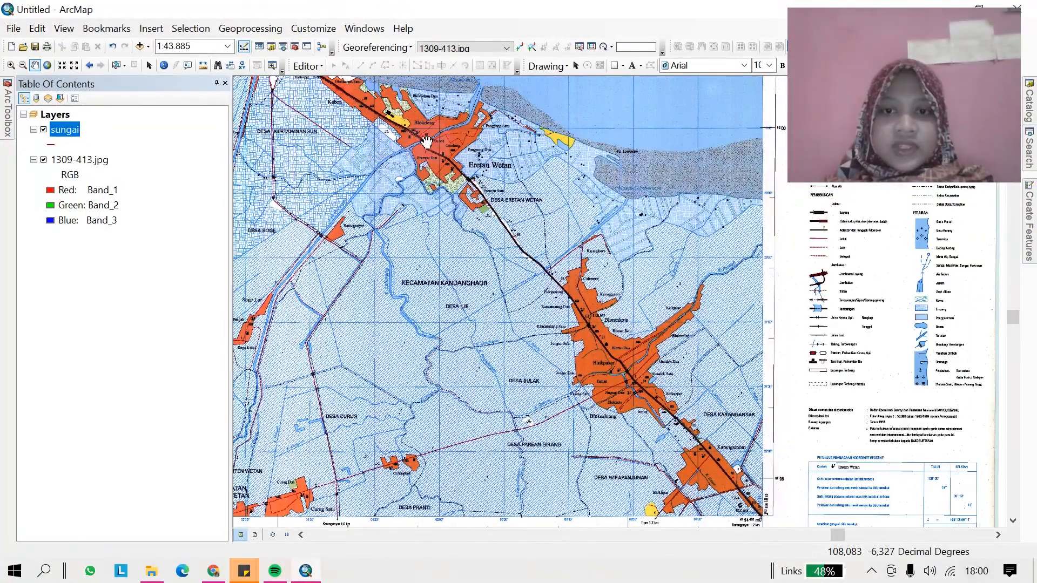
pyautogui.click(10, 65)
pyautogui.moveTo(484, 246); pyautogui.dragTo(749, 463)
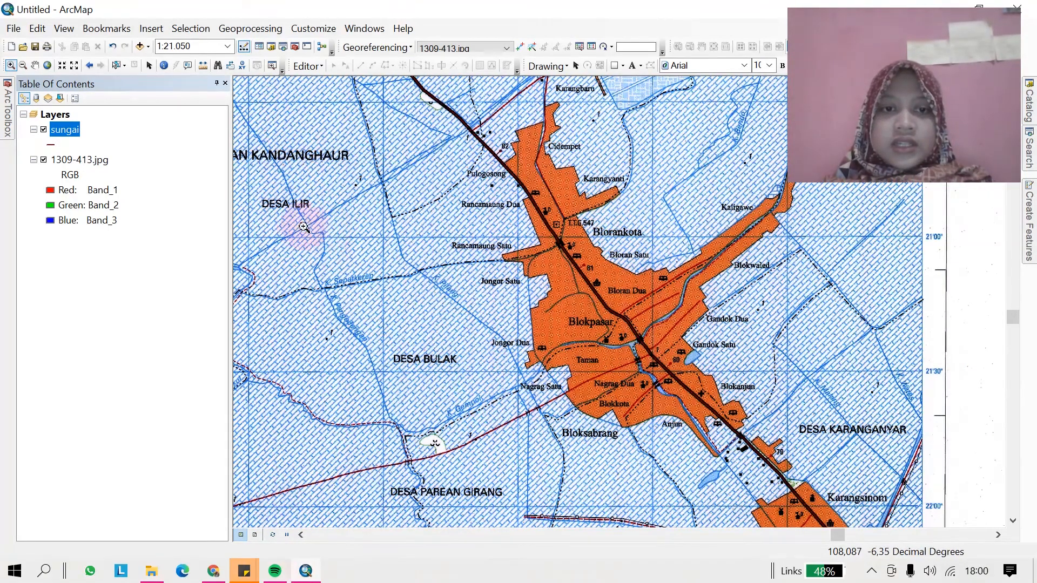
pyautogui.rightClick(64, 136)
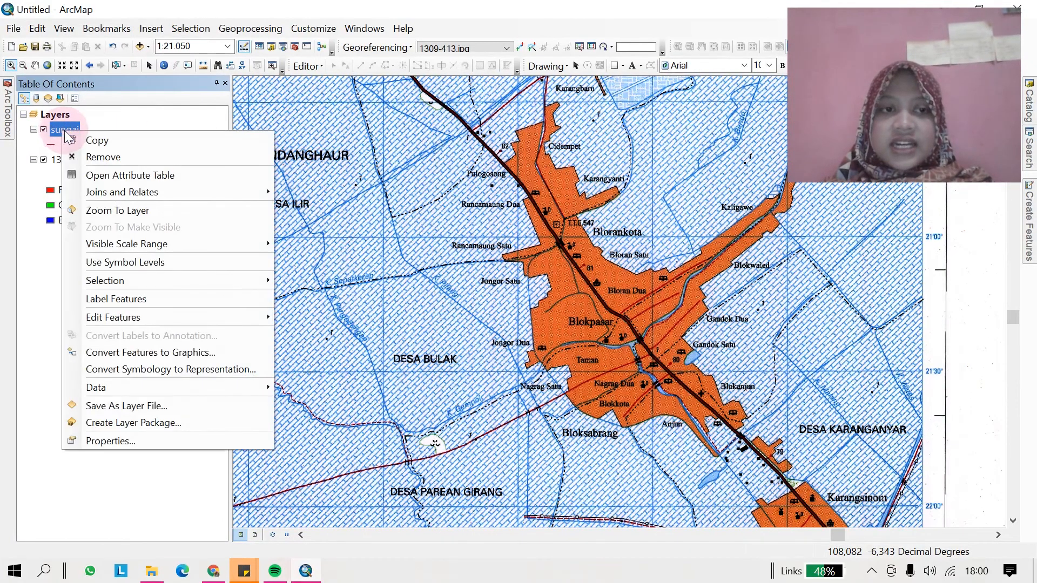
pyautogui.moveTo(131, 321)
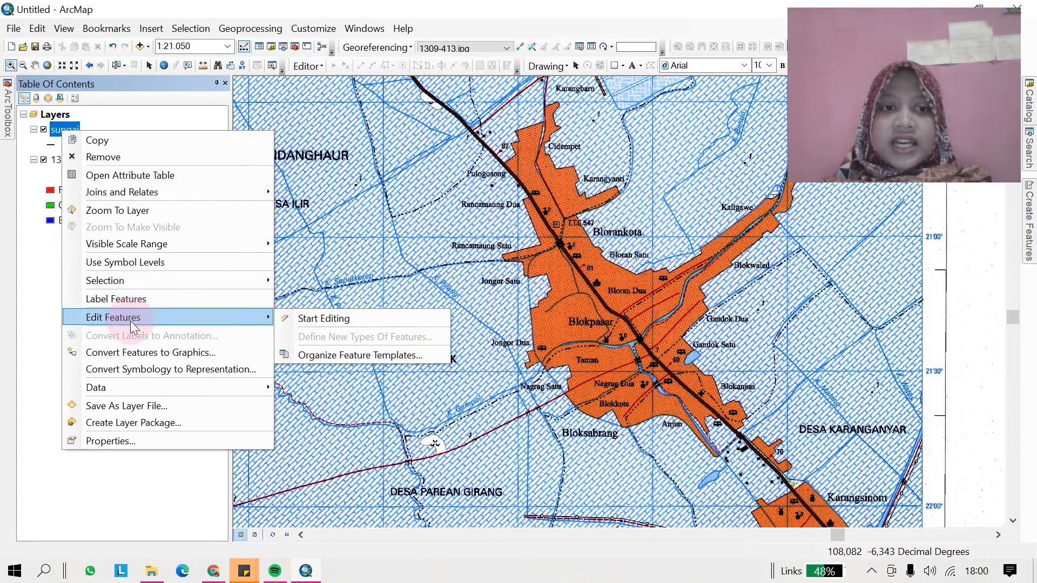
pyautogui.click(308, 319)
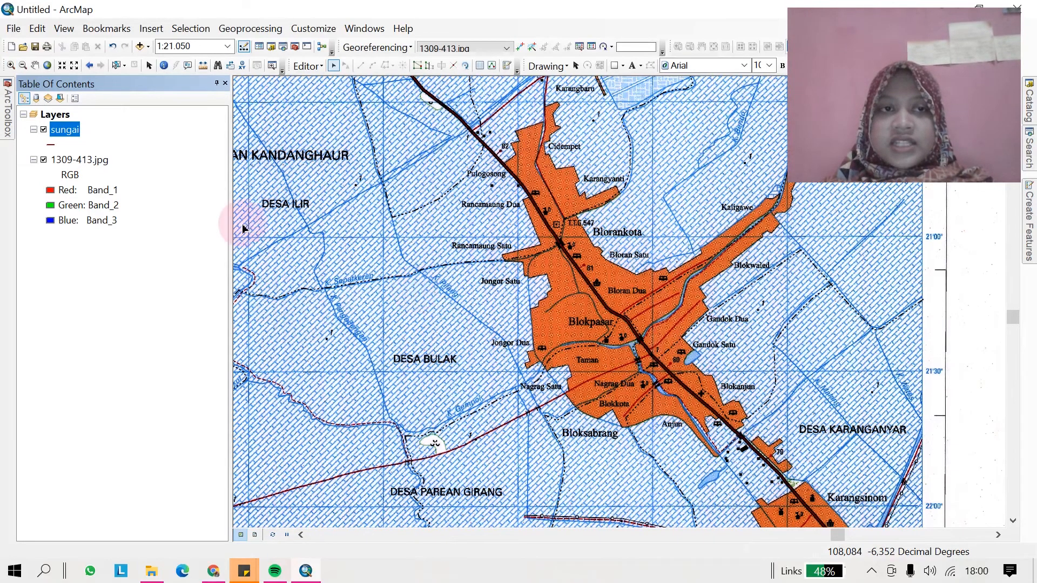
pyautogui.click(1030, 228)
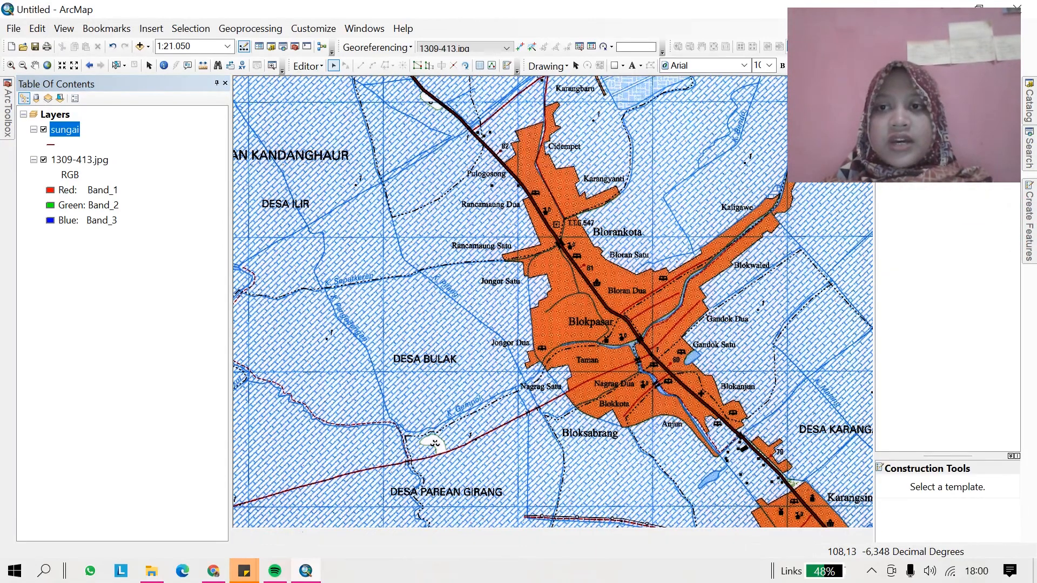
pyautogui.click(905, 488)
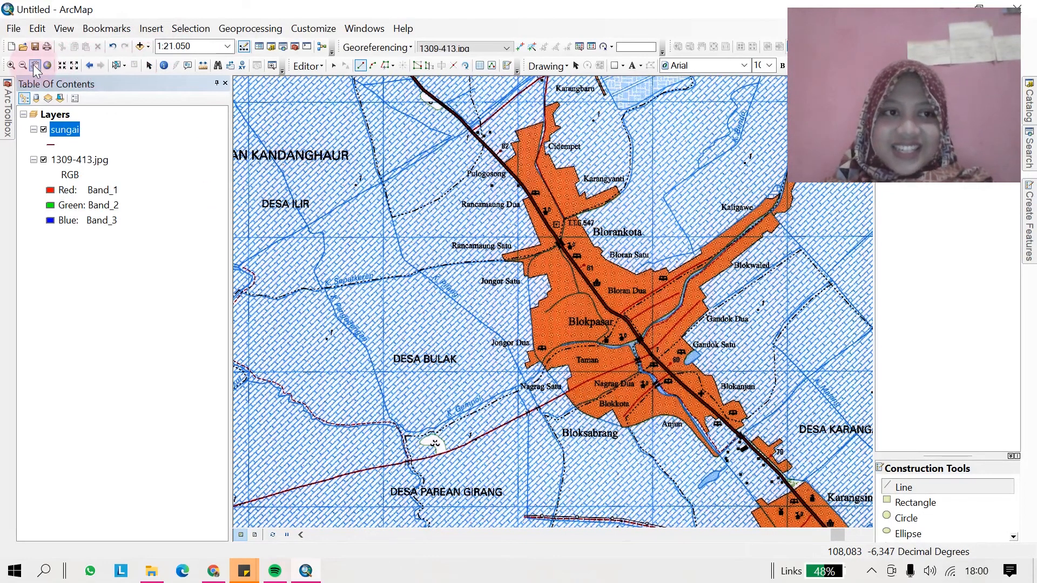
pyautogui.click(10, 66)
pyautogui.moveTo(460, 200); pyautogui.dragTo(826, 506)
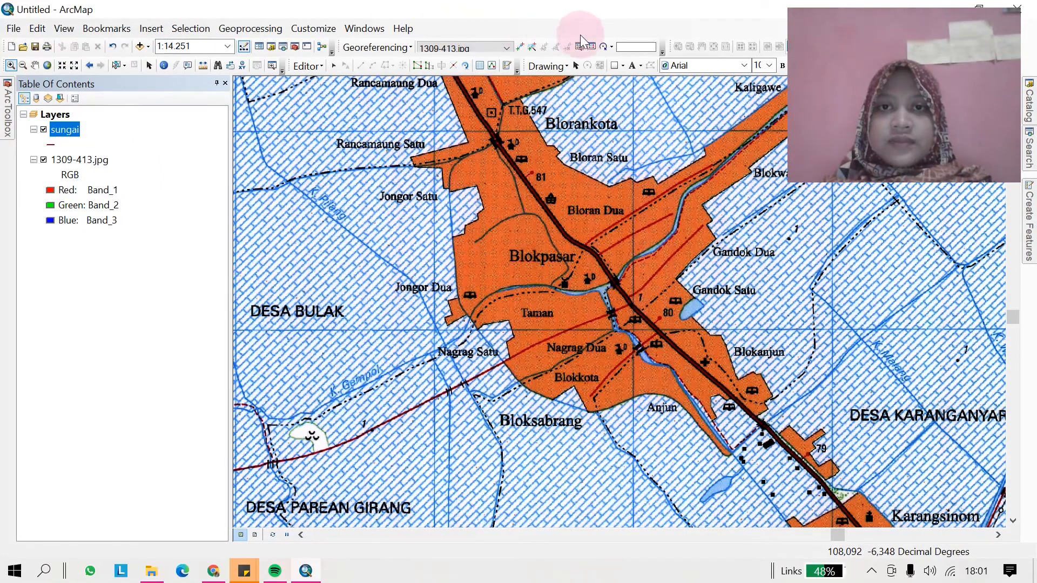
pyautogui.click(57, 131)
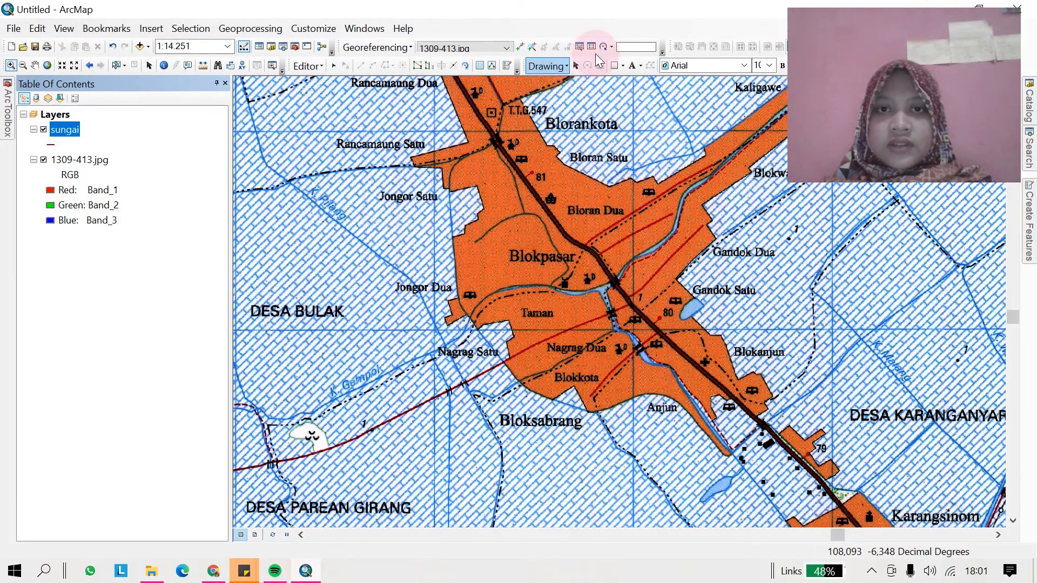
pyautogui.click(306, 67)
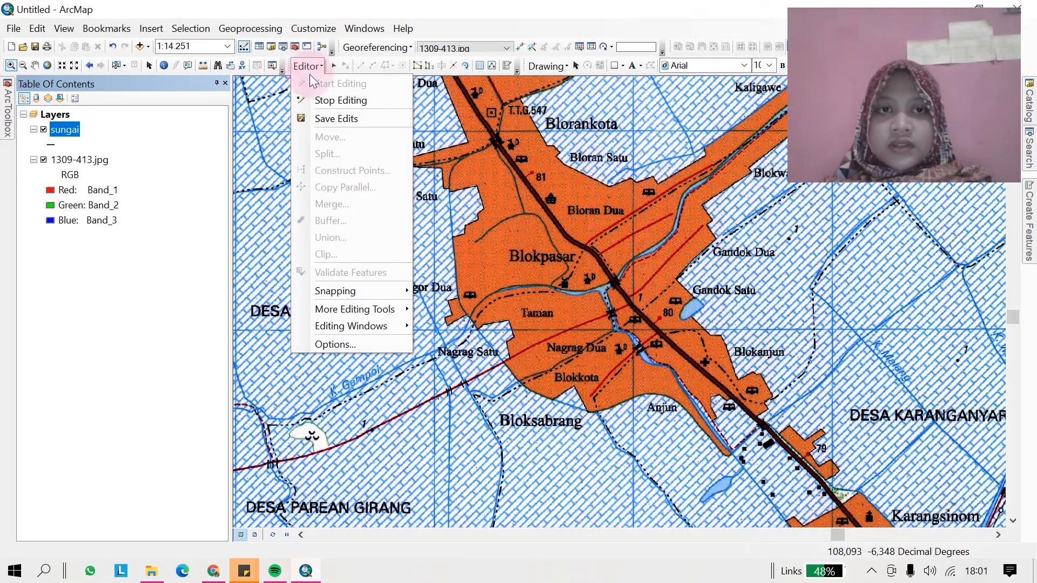
pyautogui.click(333, 103)
# Start editing the sungai layer and choose its template with the Line construction tool
pyautogui.rightClick(73, 131)
pyautogui.moveTo(123, 318)
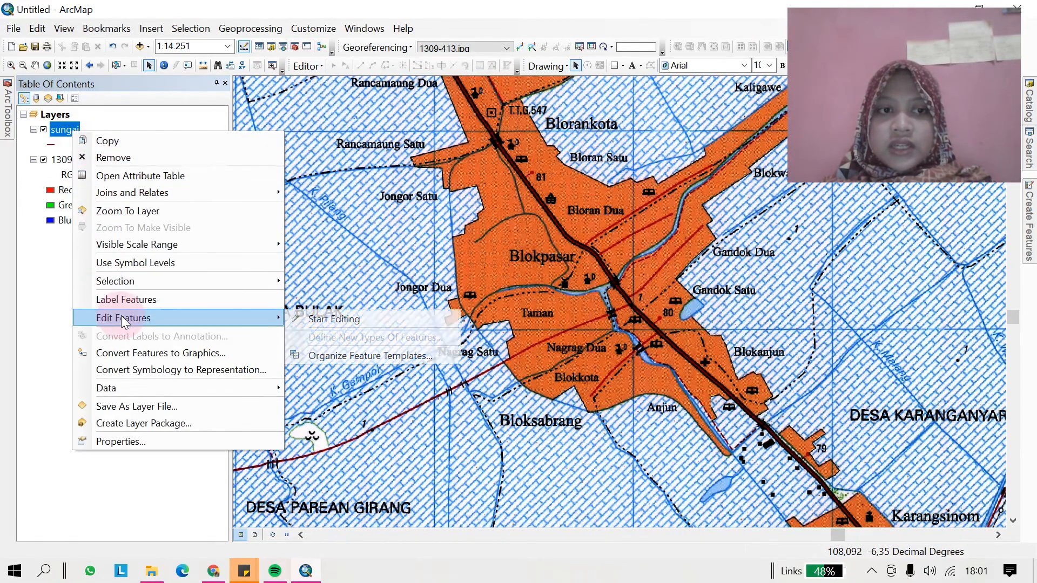
pyautogui.click(333, 319)
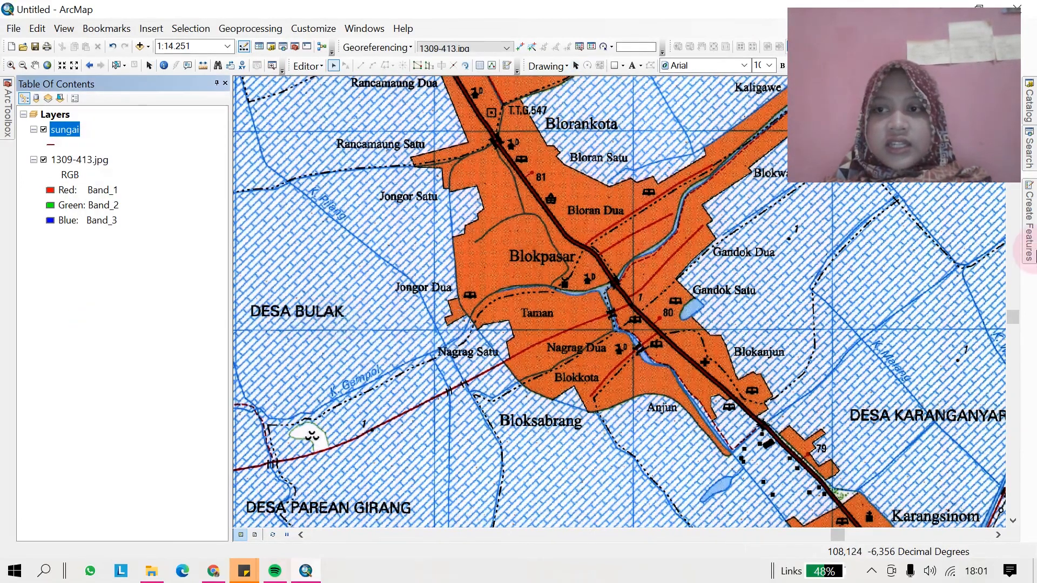
pyautogui.click(1030, 238)
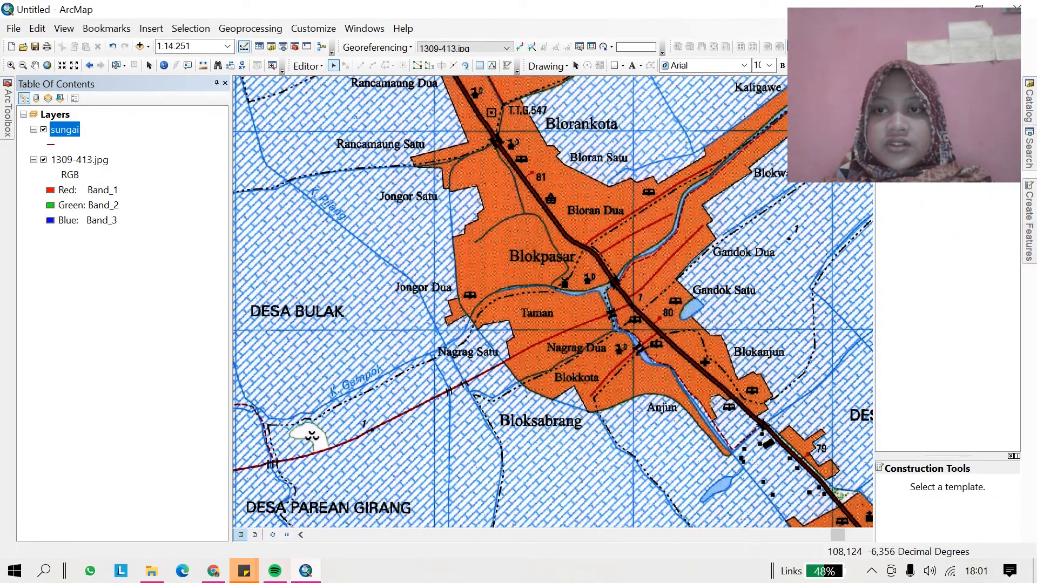
pyautogui.click(913, 443)
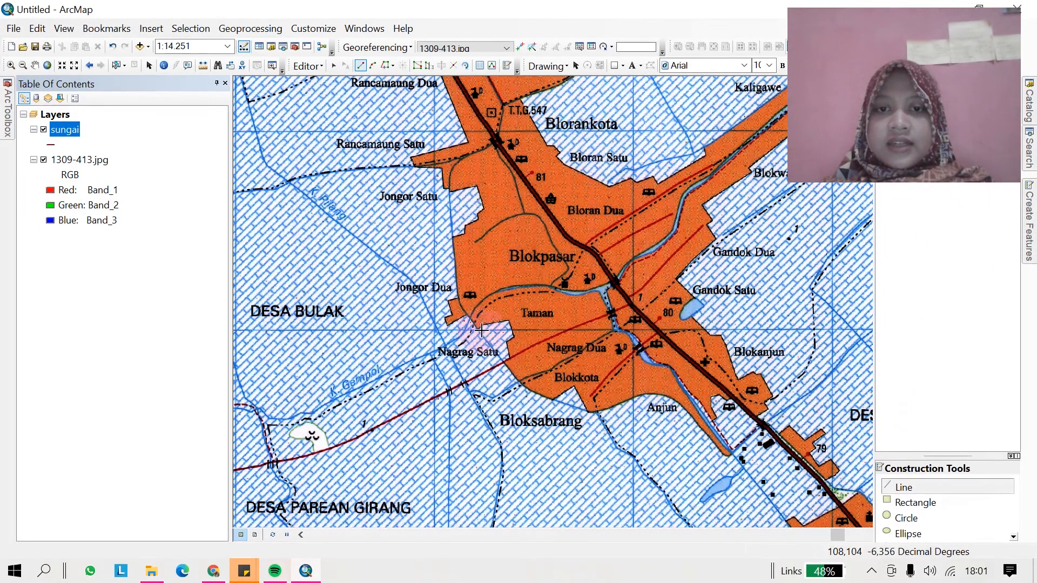
# Trace the river as a polyline from Nagrag Satu between Blokpasar and Taman, across the main road towards Bloran Dua, and finish the line
pyautogui.click(453, 341)
pyautogui.click(466, 329)
pyautogui.click(472, 315)
pyautogui.click(484, 296)
pyautogui.click(506, 289)
pyautogui.click(531, 286)
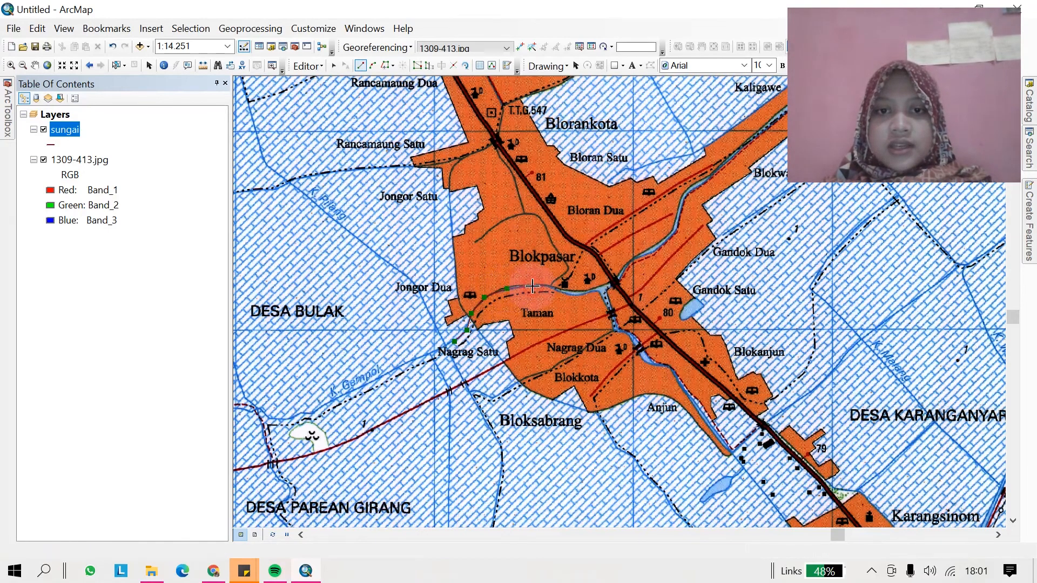
pyautogui.click(559, 292)
pyautogui.click(581, 292)
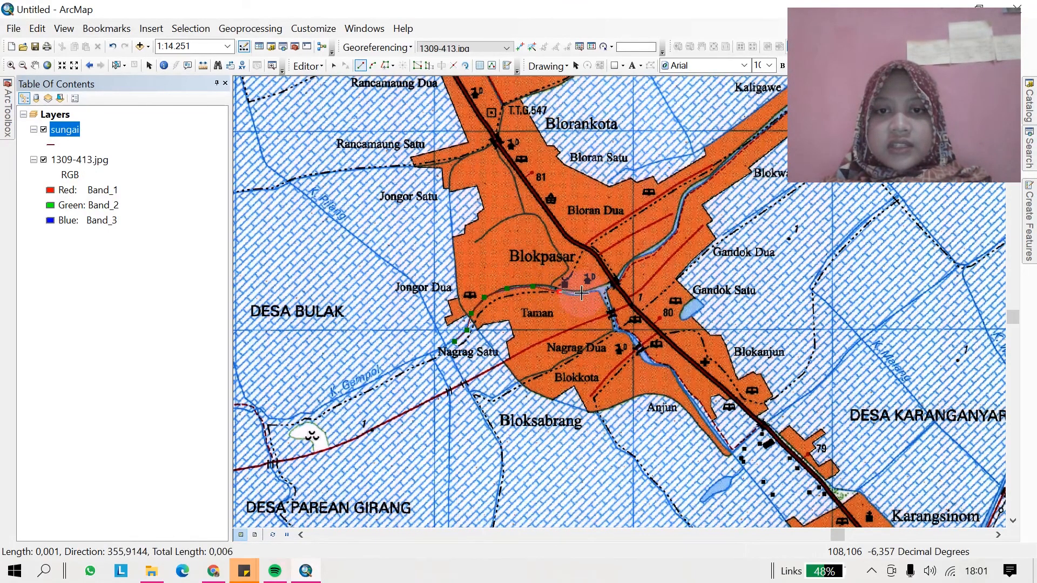
pyautogui.click(600, 289)
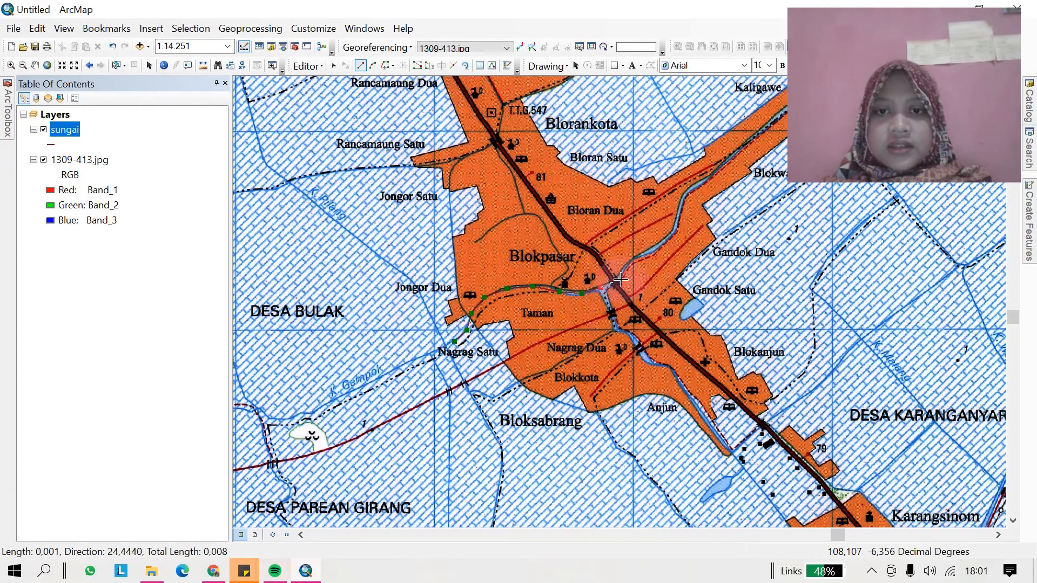
pyautogui.click(614, 279)
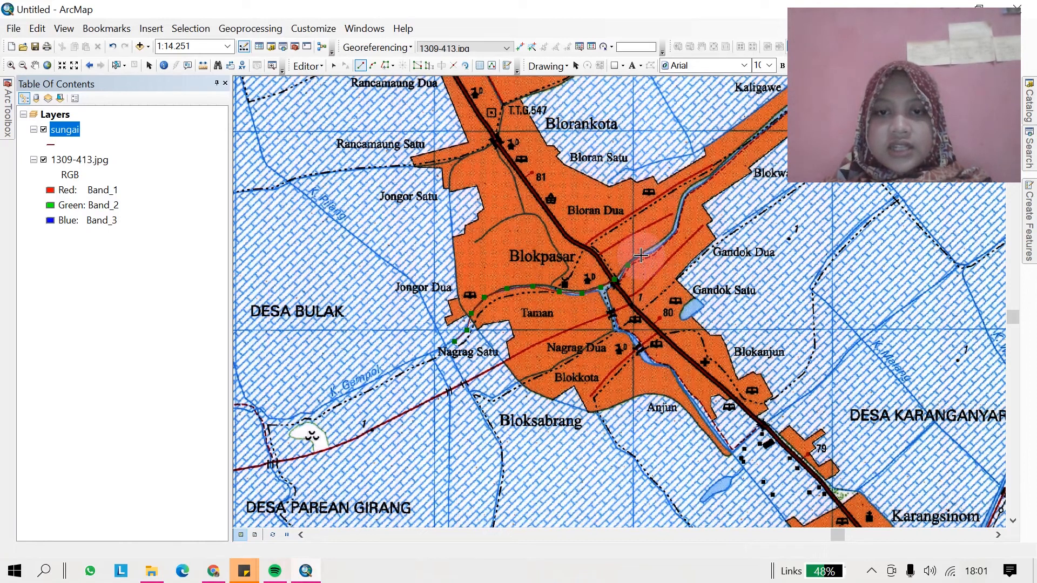
pyautogui.doubleClick(641, 256)
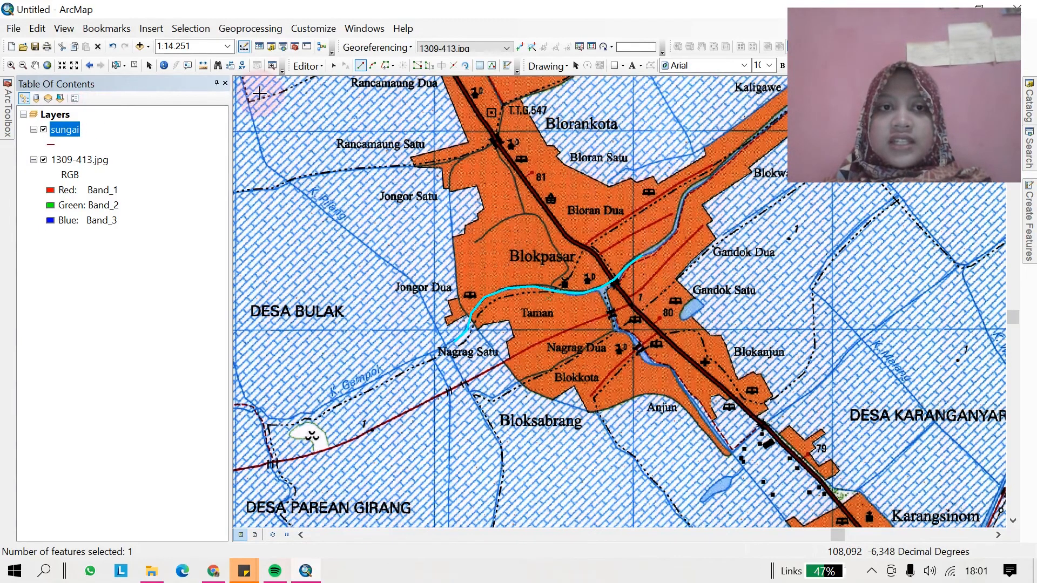
# Edit the traced river's vertices, moving the last two at its eastern end further along the channel
pyautogui.click(335, 66)
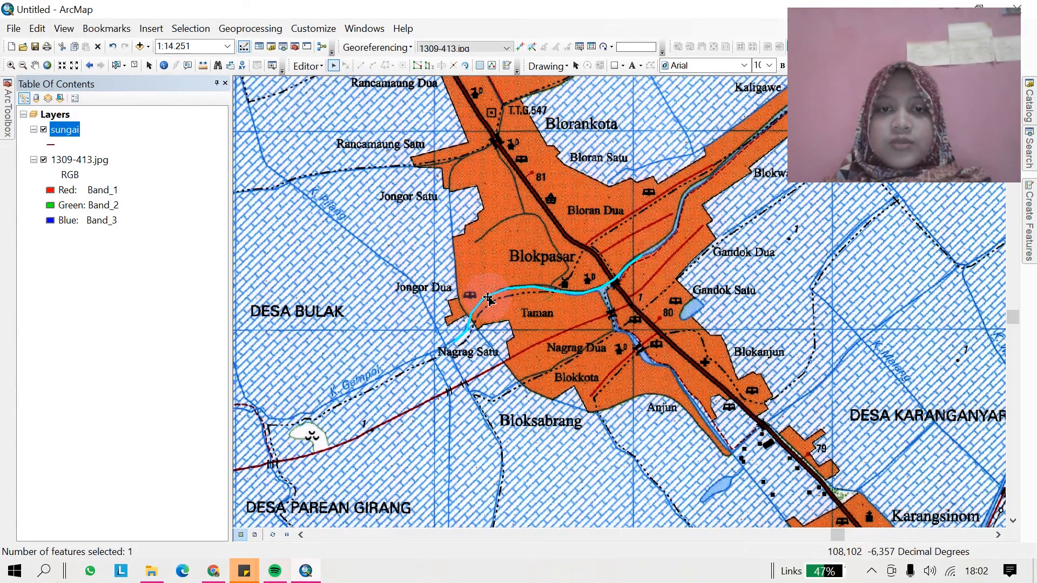
pyautogui.doubleClick(487, 298)
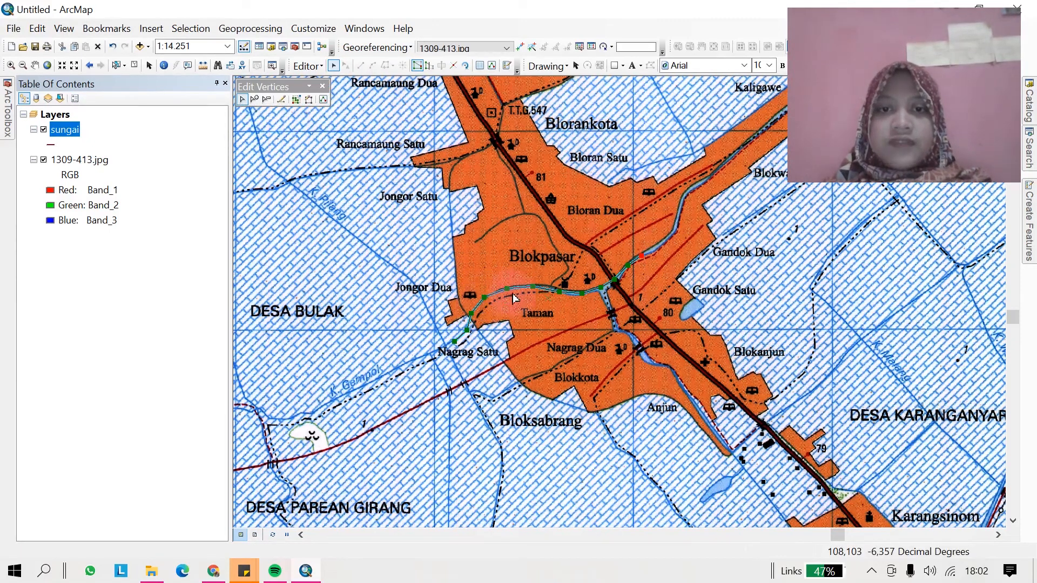
pyautogui.moveTo(640, 258); pyautogui.dragTo(660, 249)
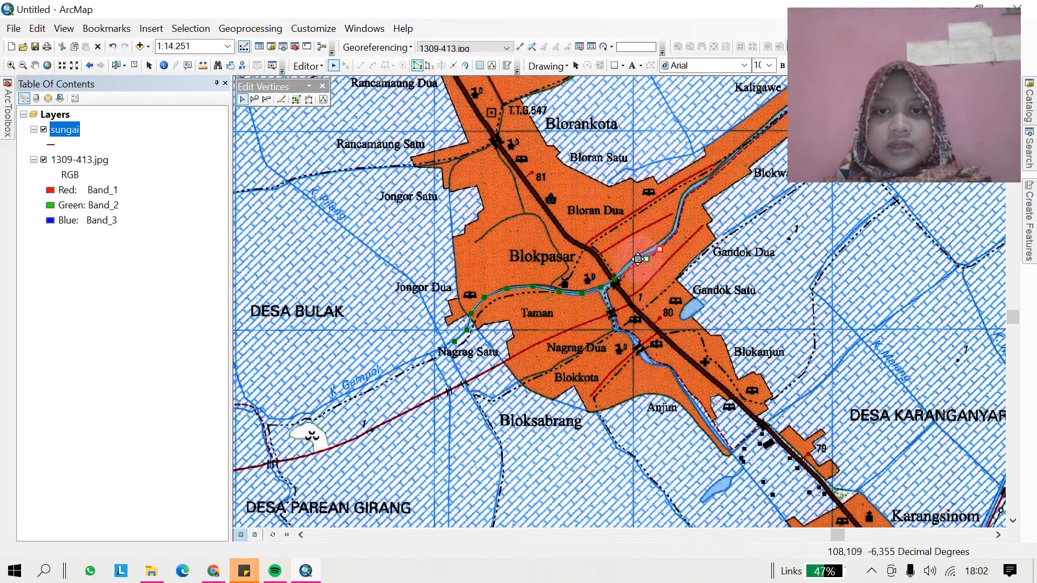
pyautogui.moveTo(636, 260); pyautogui.dragTo(625, 261)
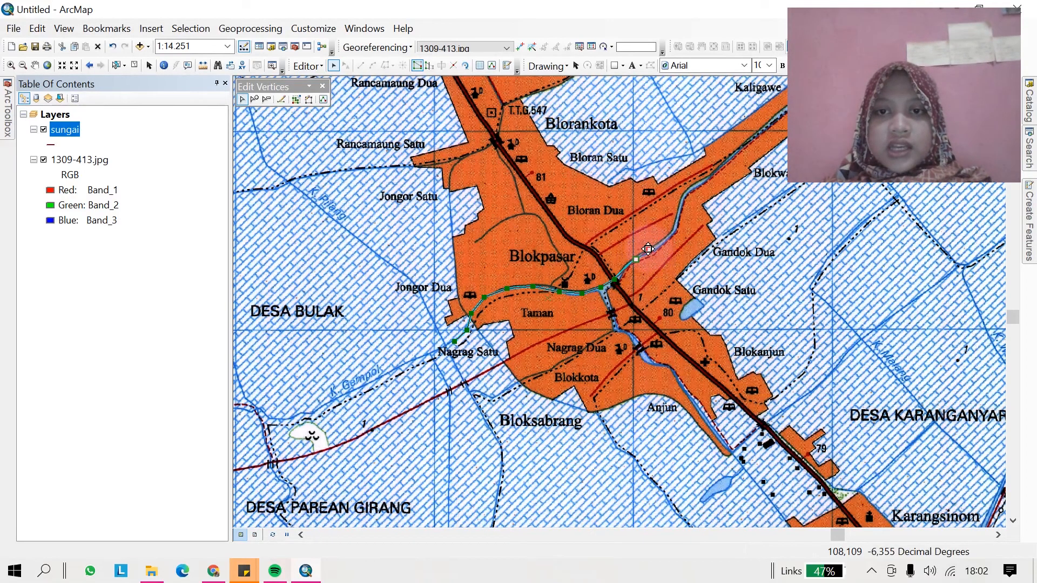
pyautogui.rightClick(649, 250)
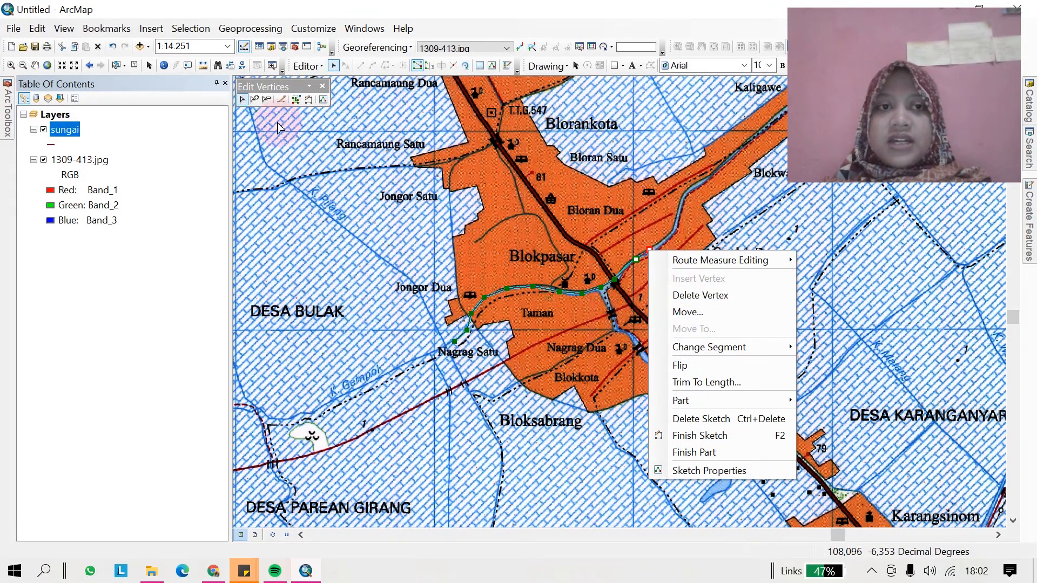
pyautogui.click(324, 88)
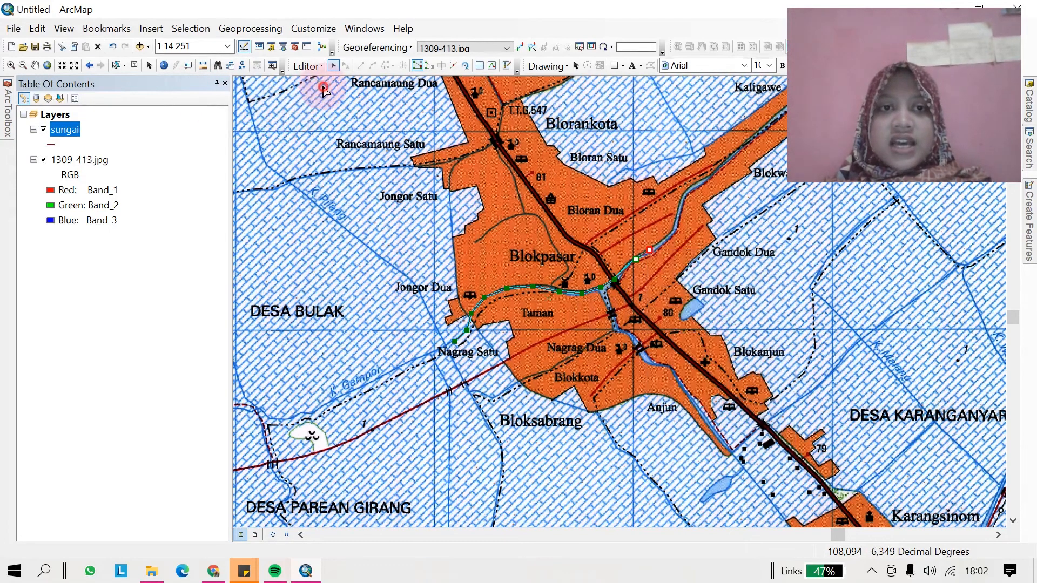
# Stop editing the sungai layer and save the edits
pyautogui.rightClick(61, 135)
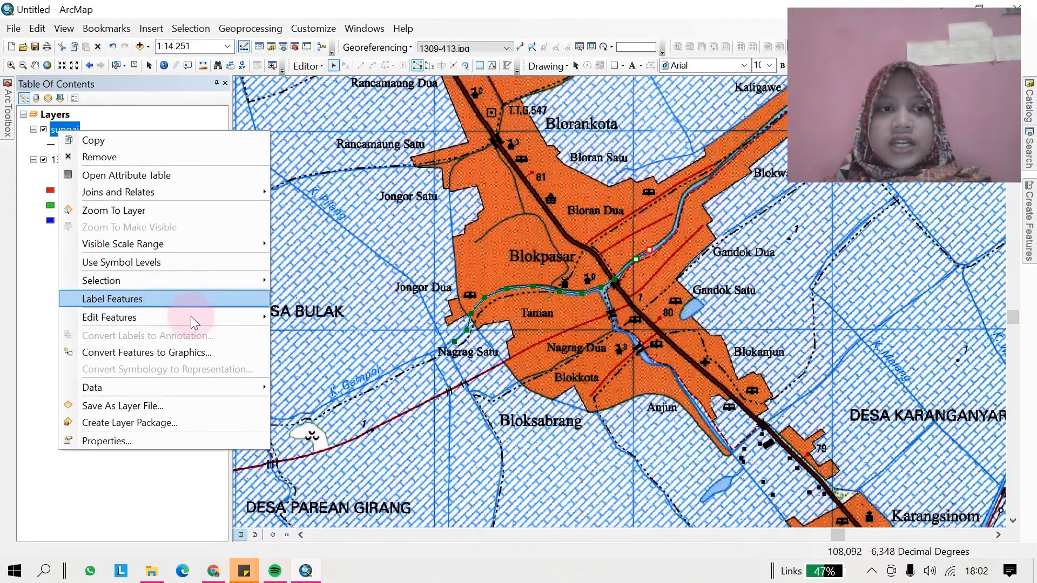
pyautogui.moveTo(235, 323)
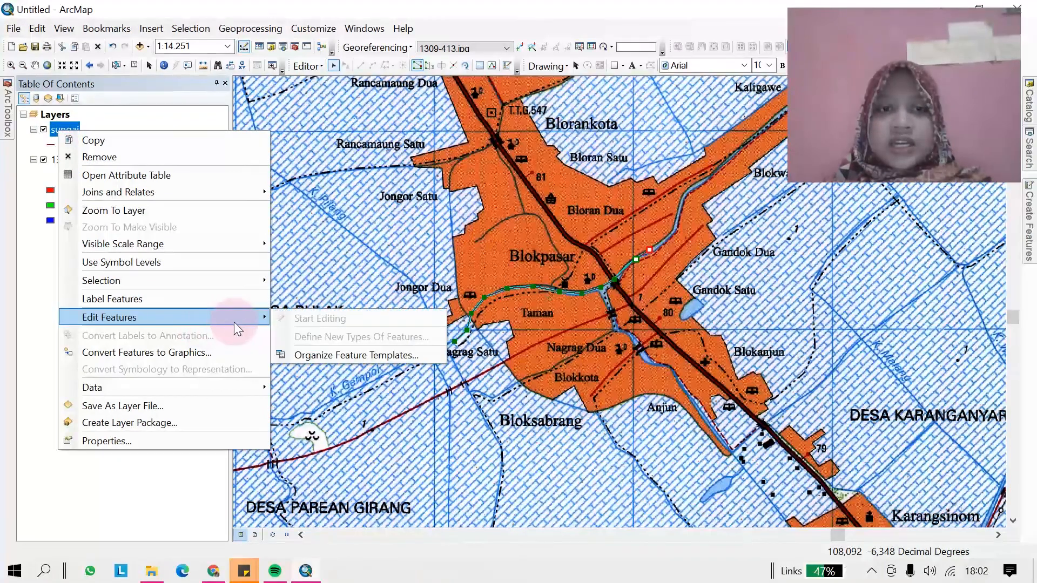
pyautogui.click(8, 334)
pyautogui.click(305, 67)
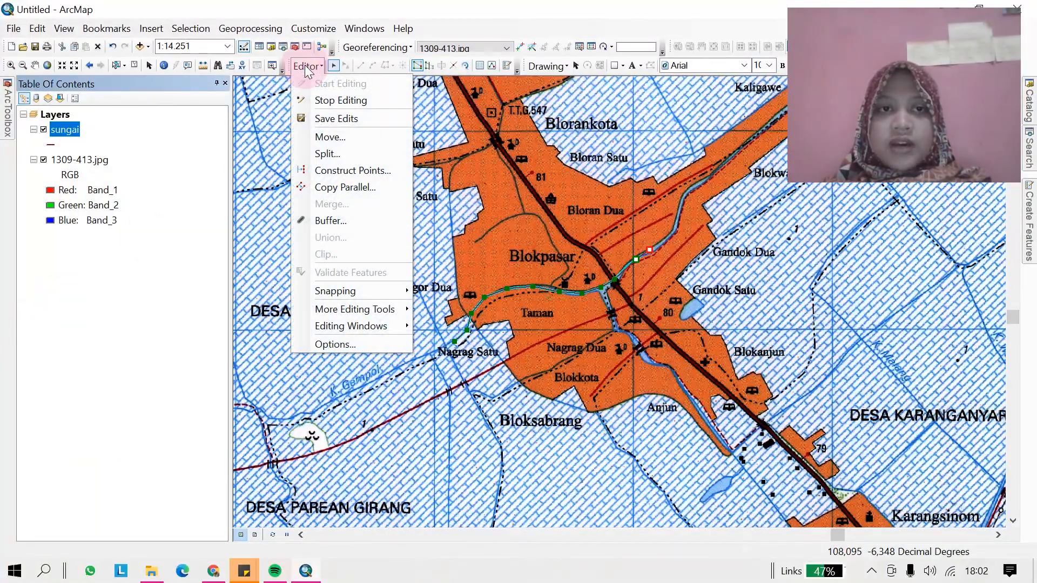
pyautogui.click(330, 102)
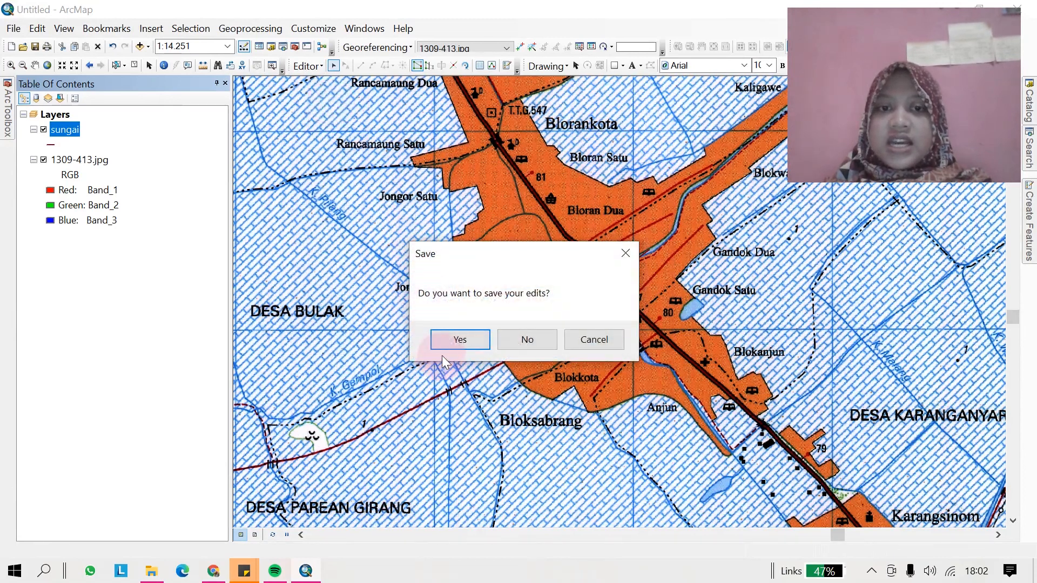
pyautogui.click(452, 342)
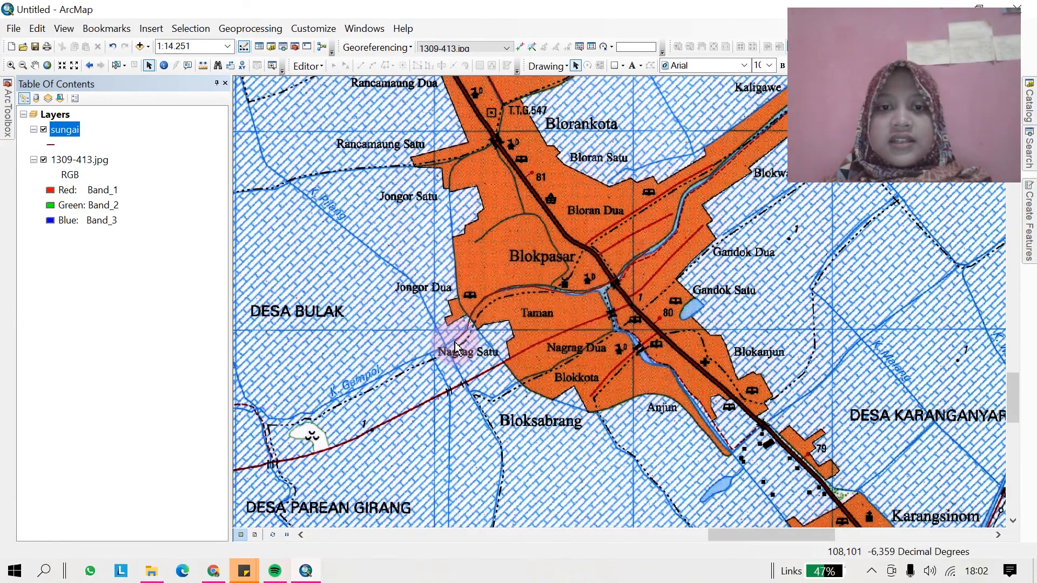
# Change the sungai layer's line symbol colour to light blue
pyautogui.click(56, 145)
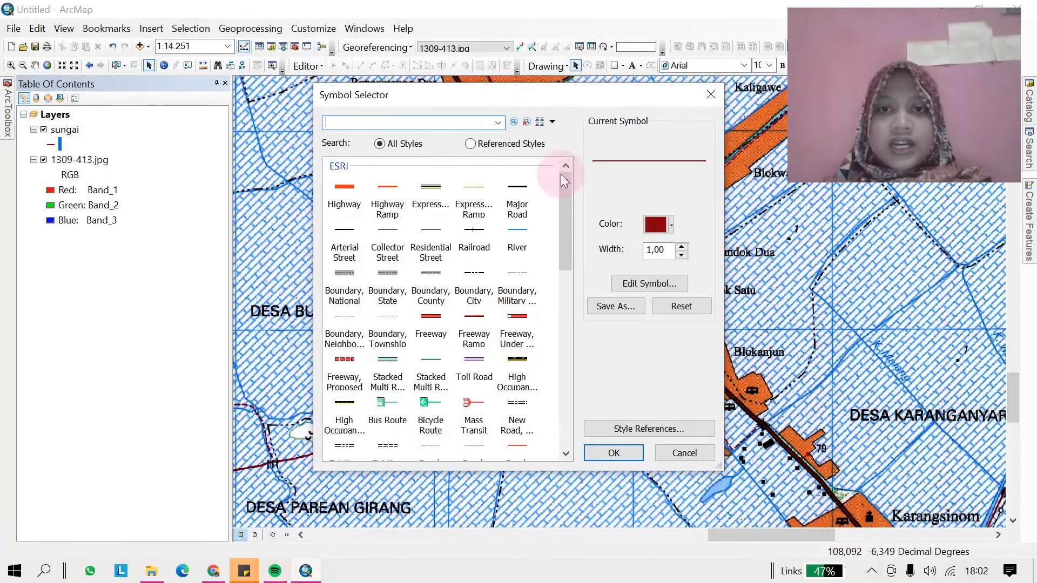
pyautogui.click(670, 226)
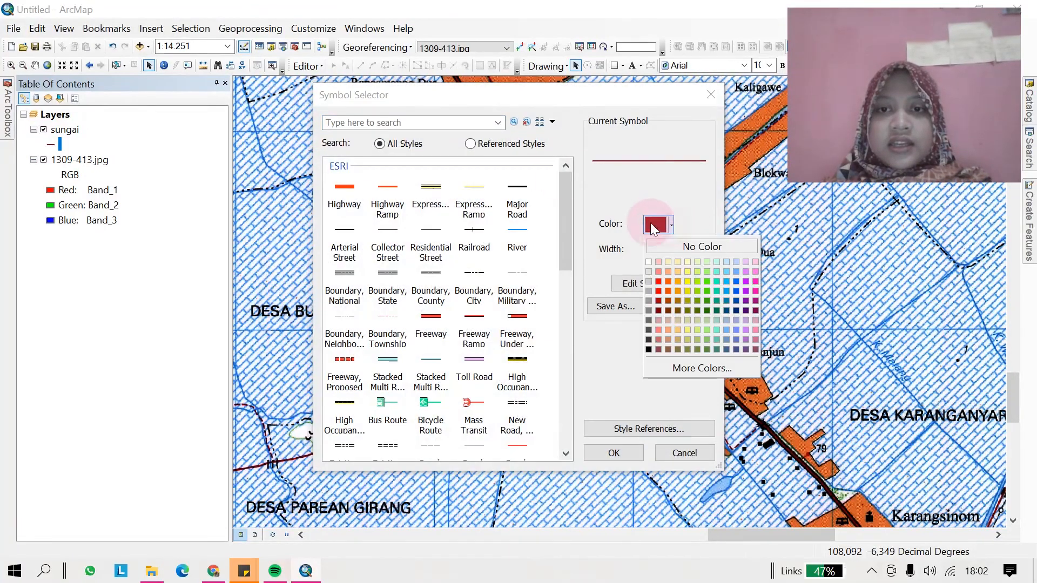
pyautogui.click(728, 283)
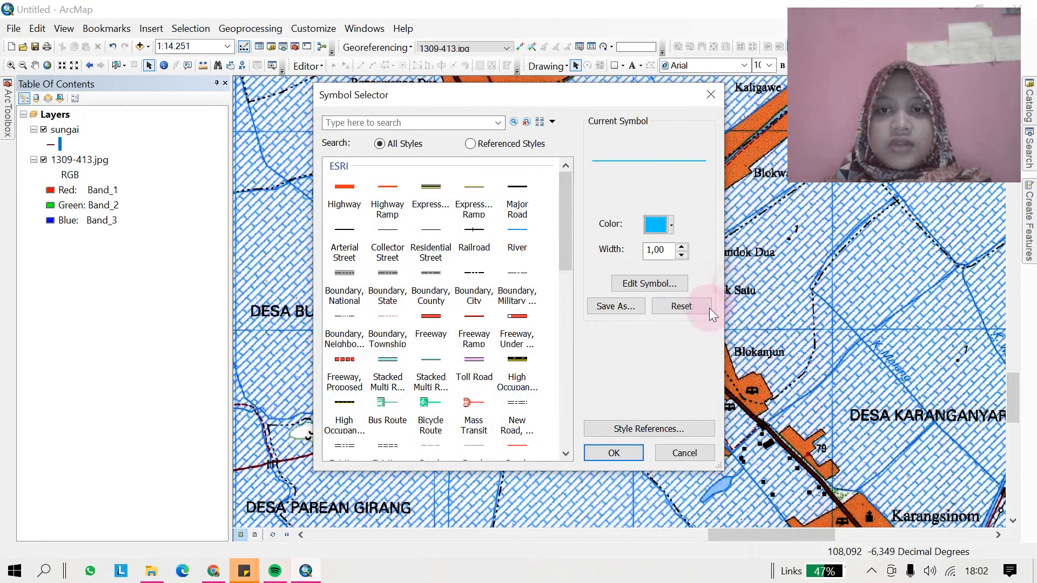
pyautogui.click(614, 454)
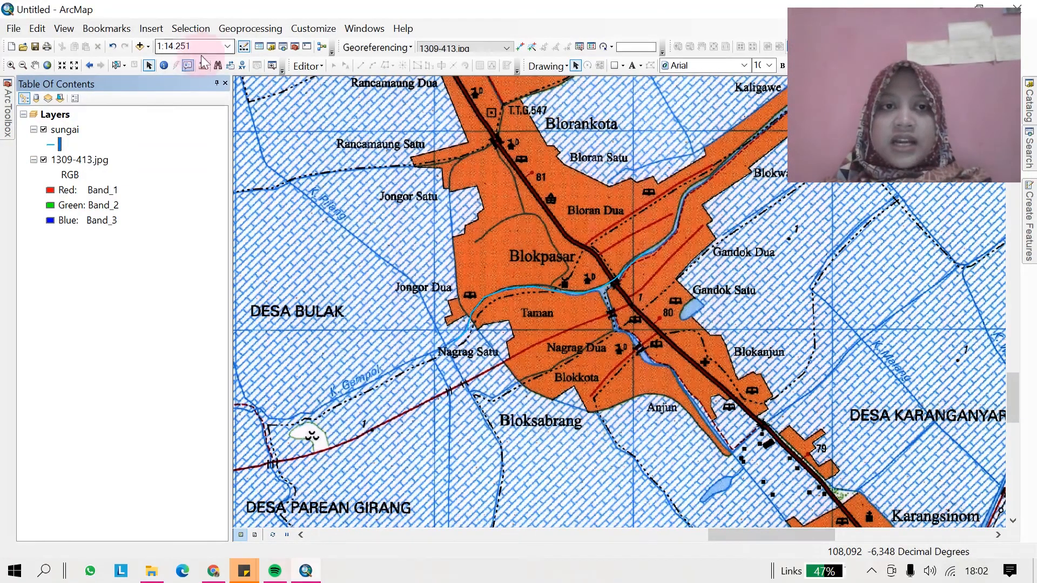
# Increase the line width of the sungai layer's symbol and apply it to the map
pyautogui.click(55, 146)
pyautogui.click(681, 247)
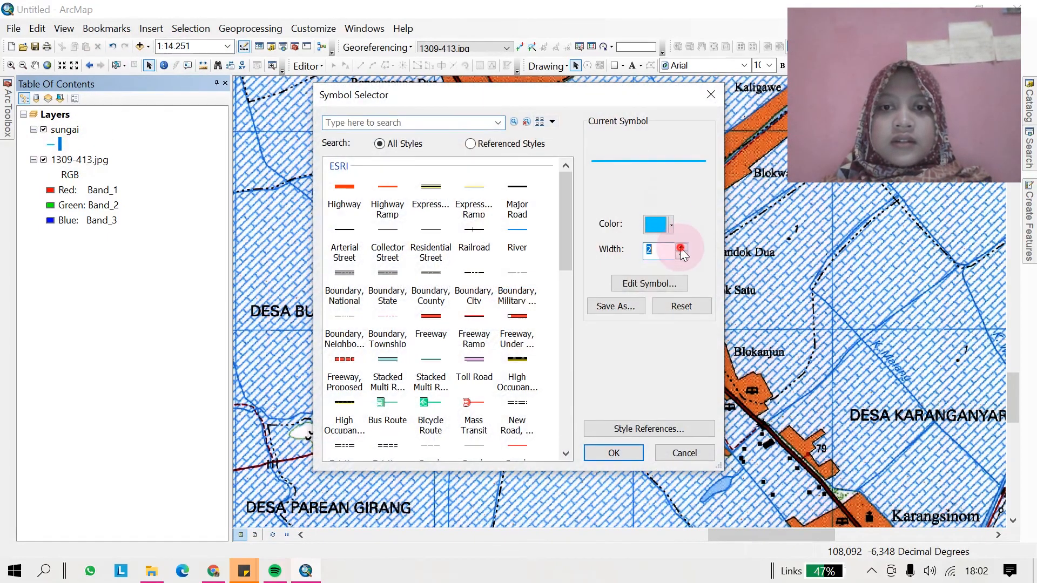
pyautogui.click(627, 455)
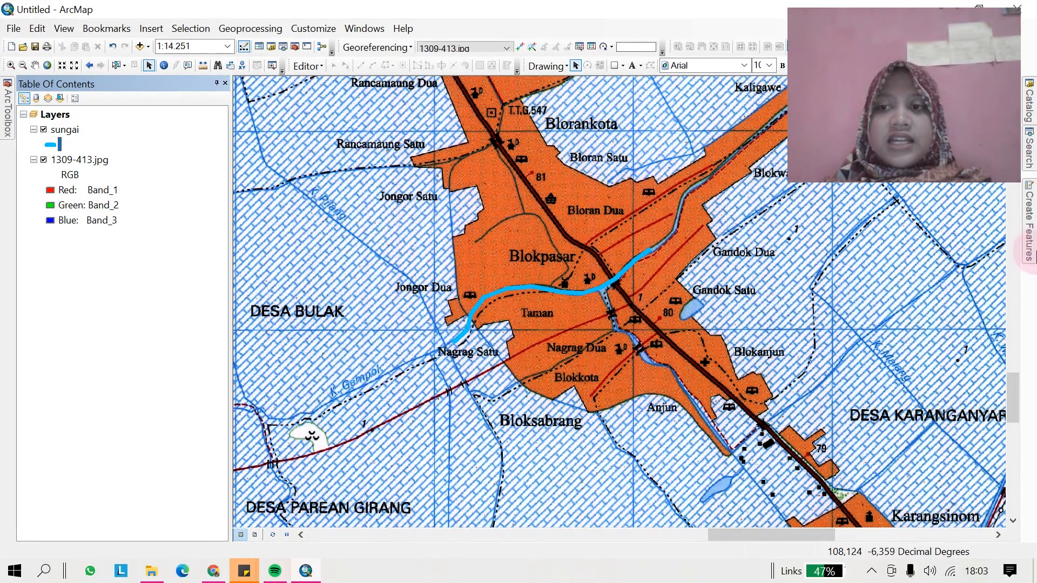
# Examine the feature types offered for a new shapefile in the Tutorial folder, then close the dialog without creating one
pyautogui.click(1029, 105)
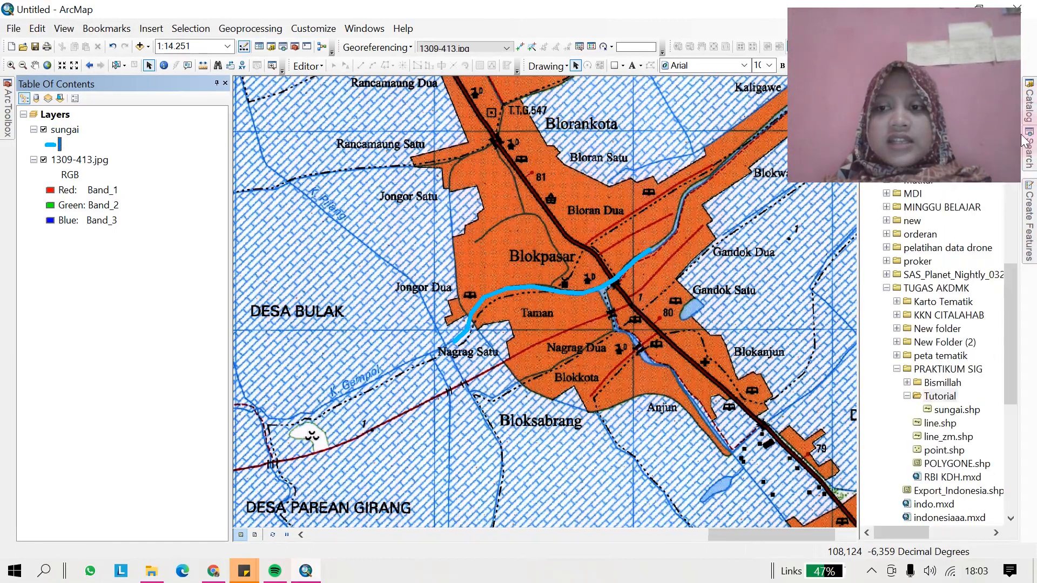
pyautogui.rightClick(946, 400)
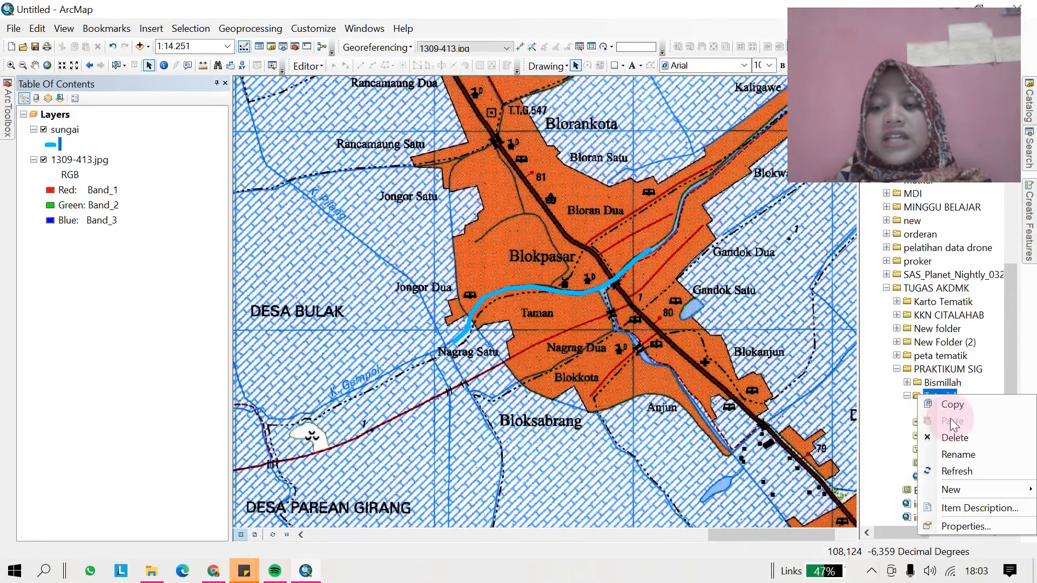
pyautogui.moveTo(950, 489)
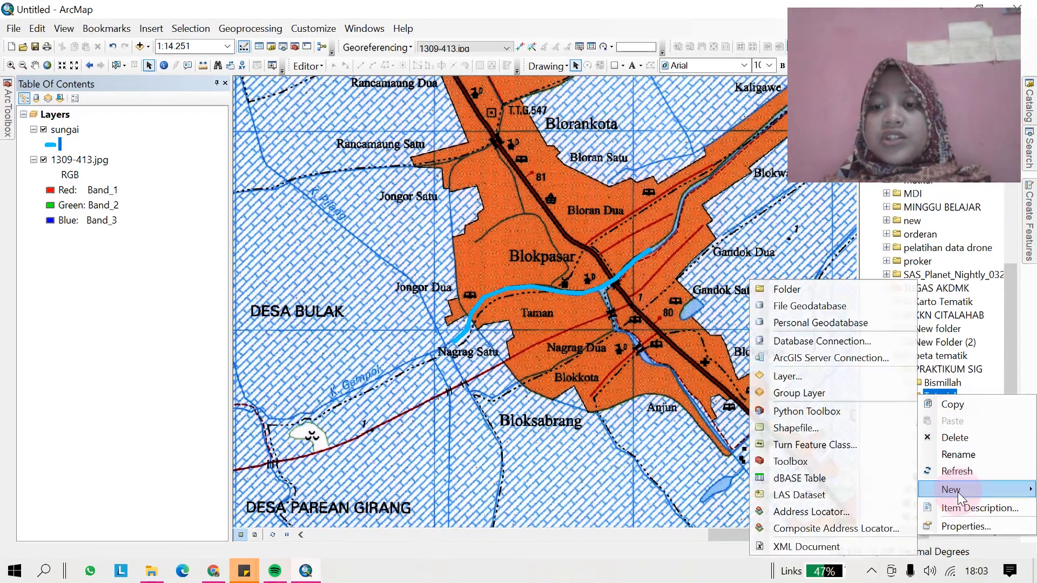
pyautogui.click(810, 429)
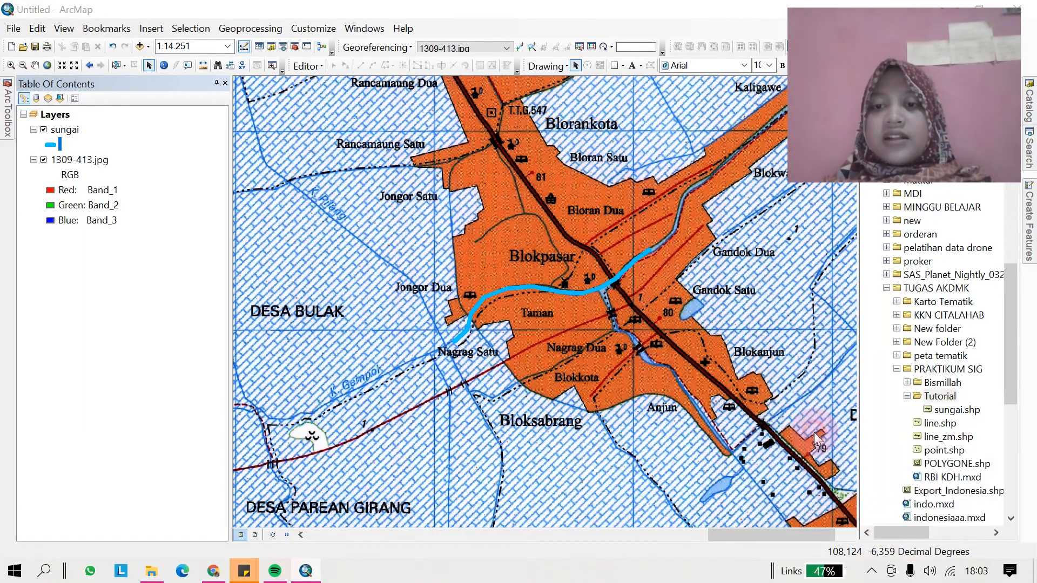
pyautogui.click(579, 164)
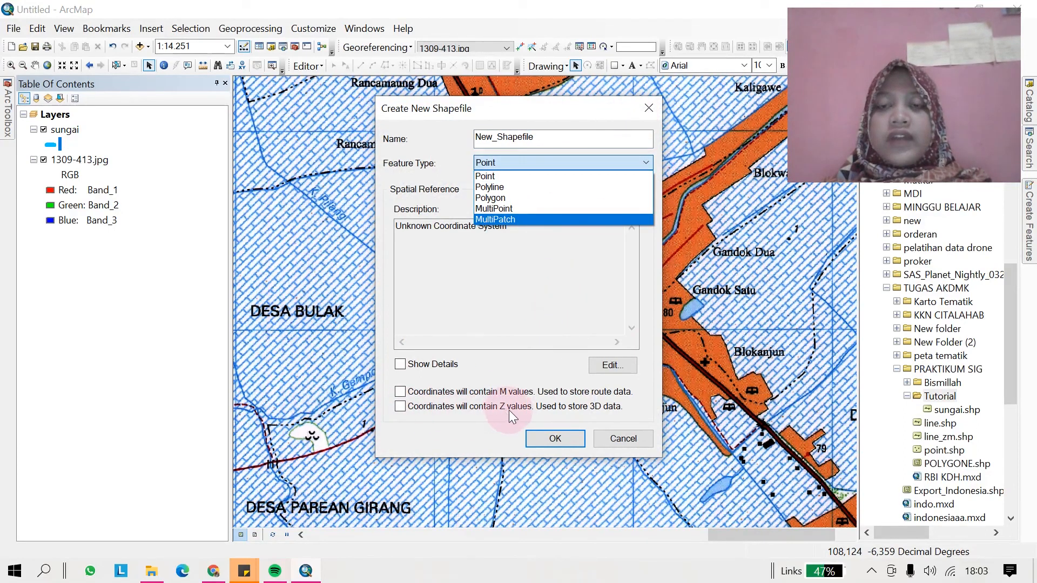
pyautogui.click(650, 106)
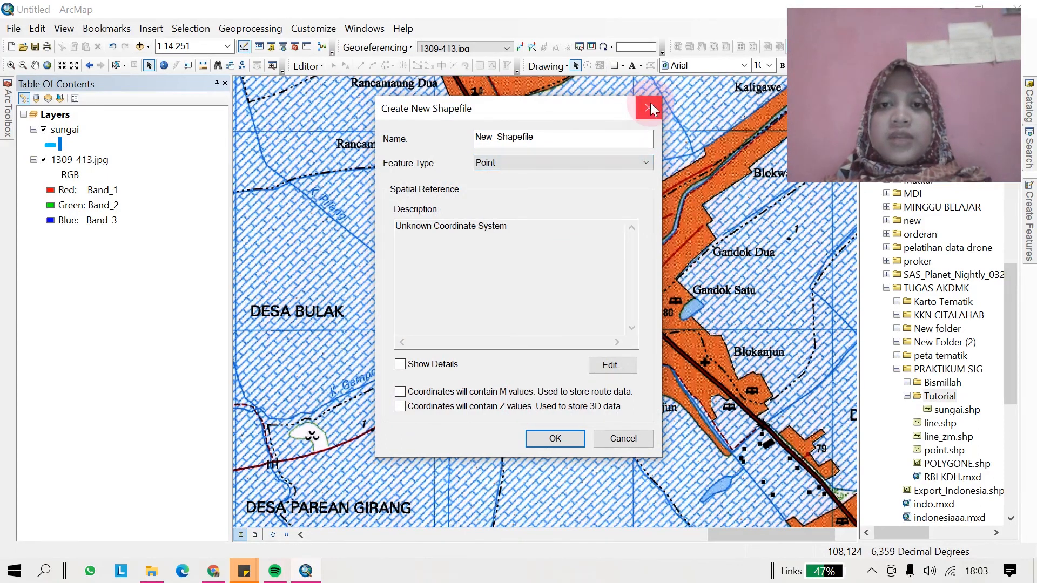
pyautogui.click(650, 105)
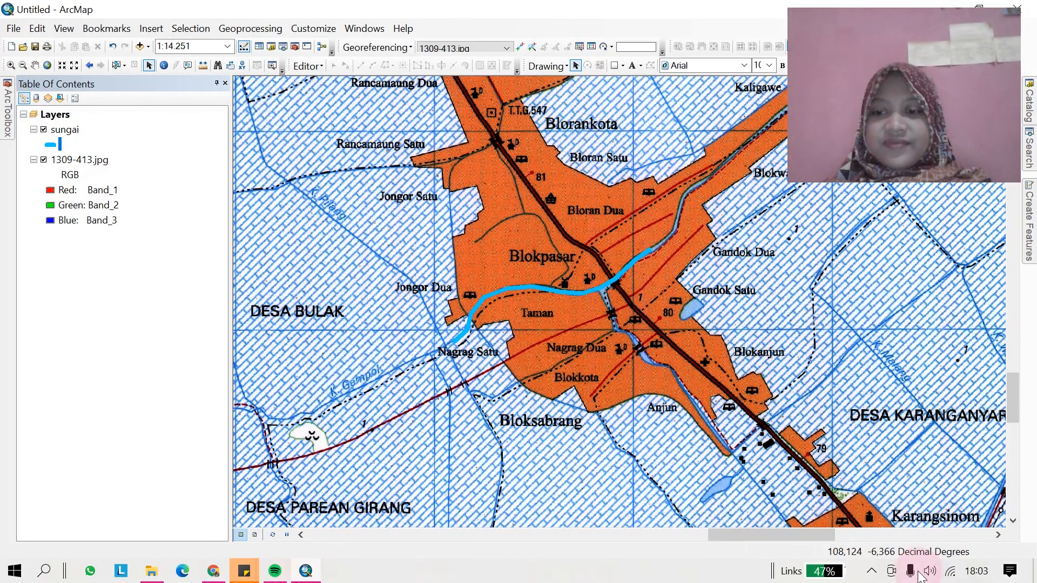
pyautogui.click(871, 570)
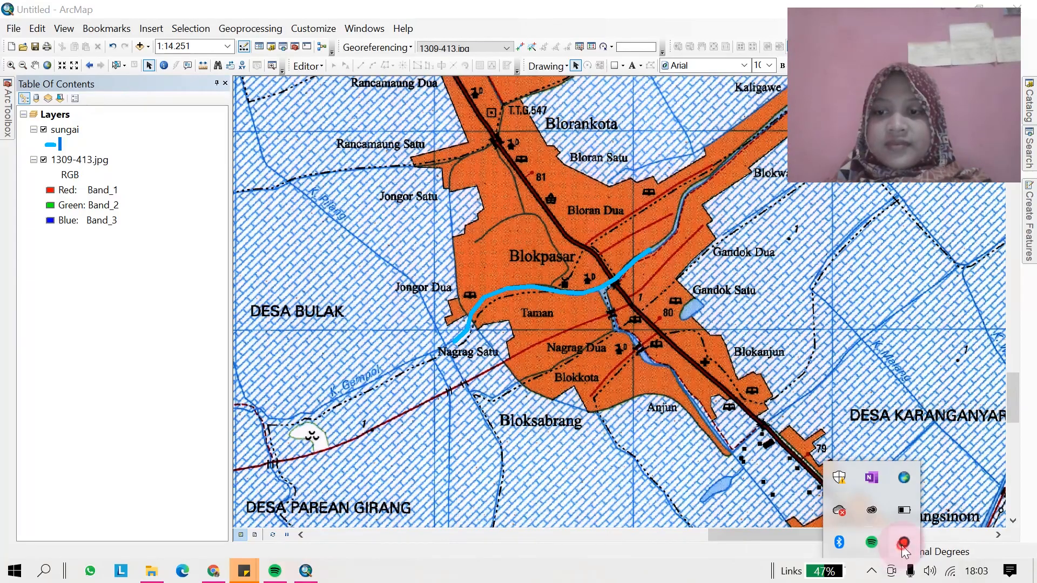